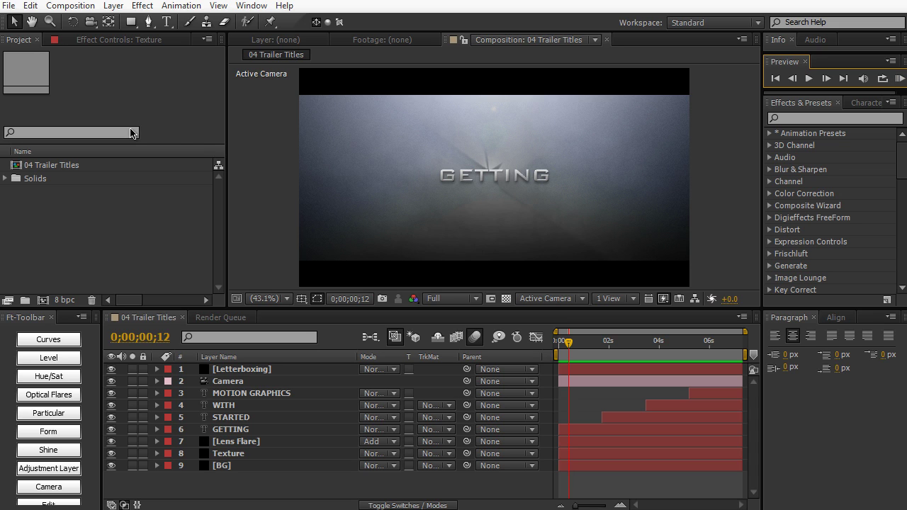
- Create a new composition named Main Comp with the HDV/HDTV 720 29.97 preset and a 10-second duration
click(70, 6)
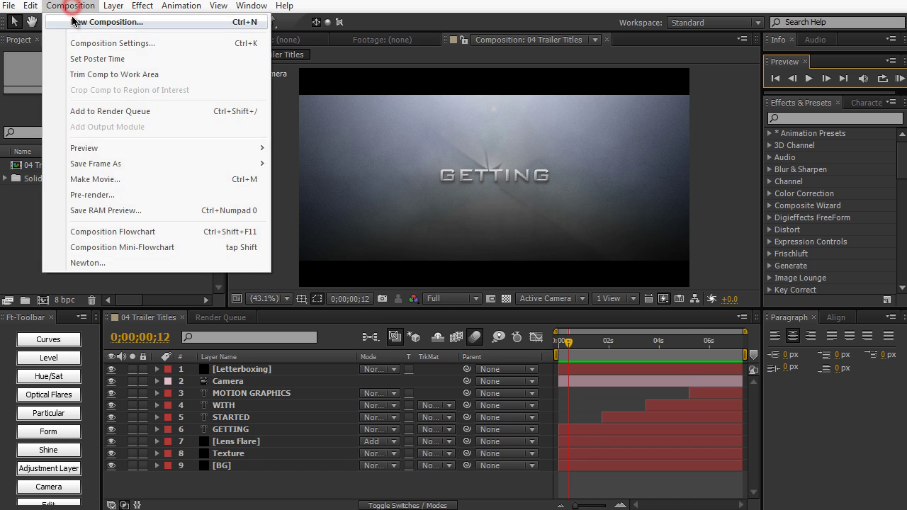
click(72, 19)
text(Main Comp)
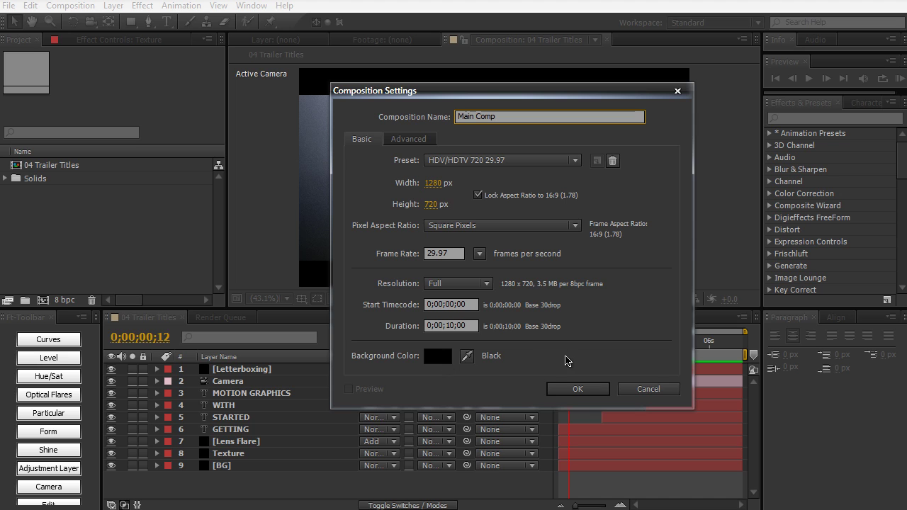
click(562, 387)
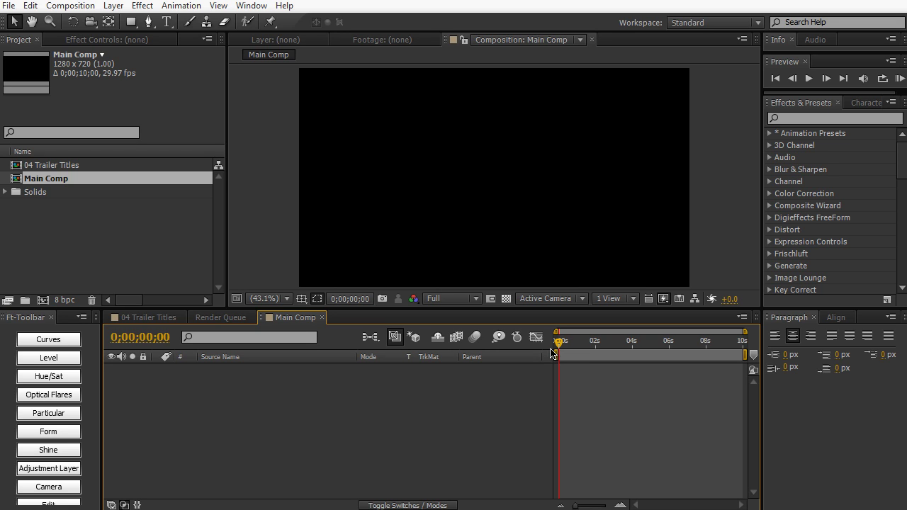
- Add a black solid layer named BG at composition size
key(ctrl+y)
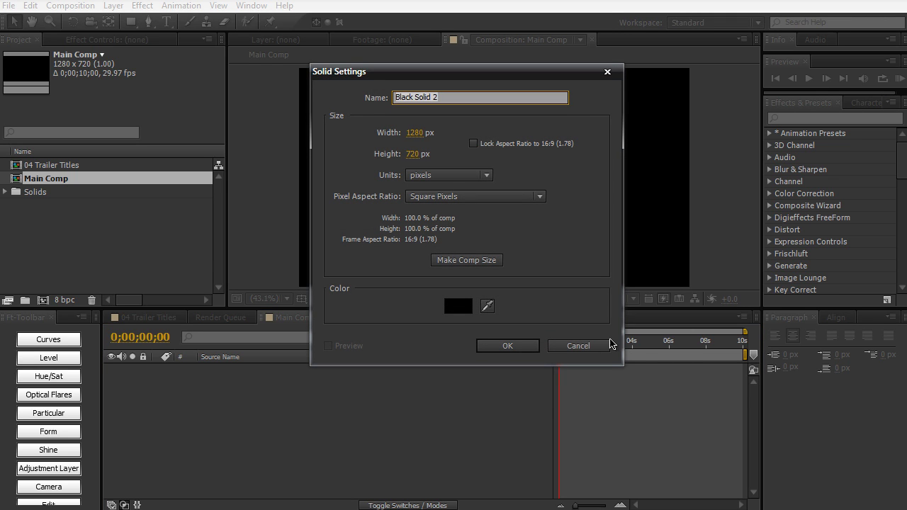
text(BG)
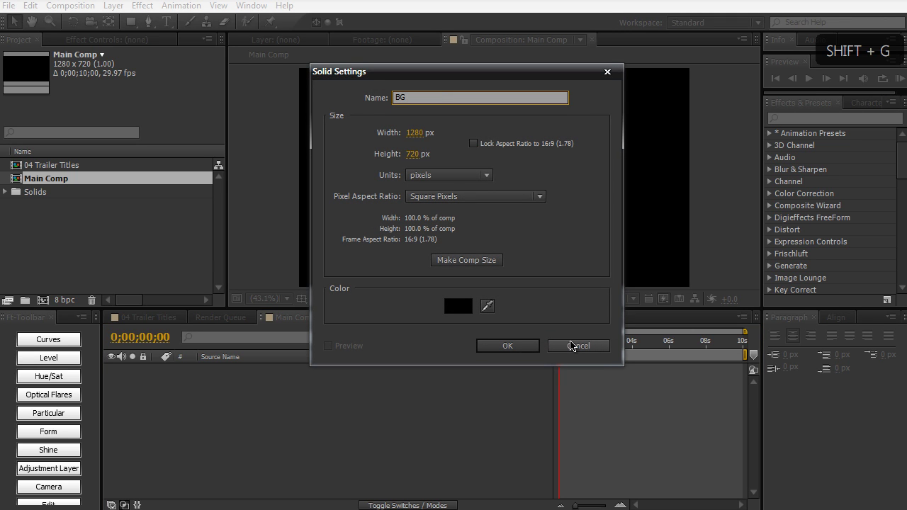
click(492, 261)
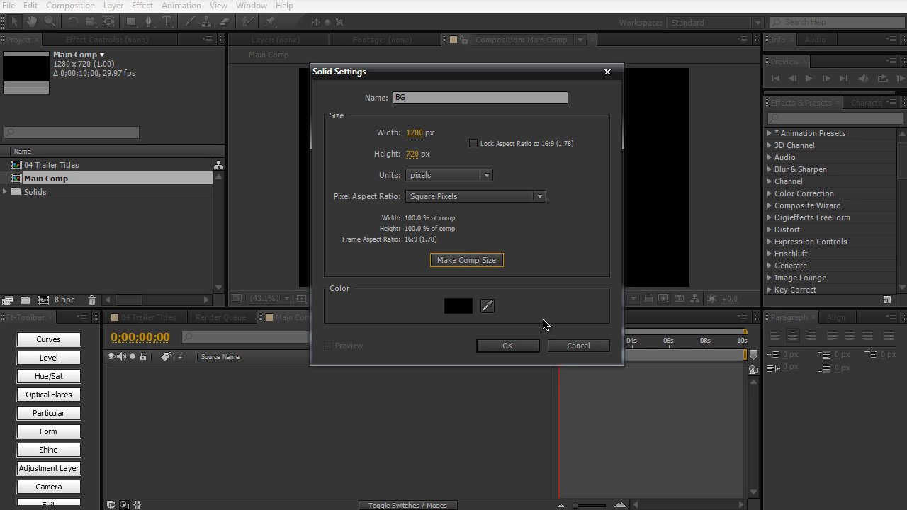
click(536, 346)
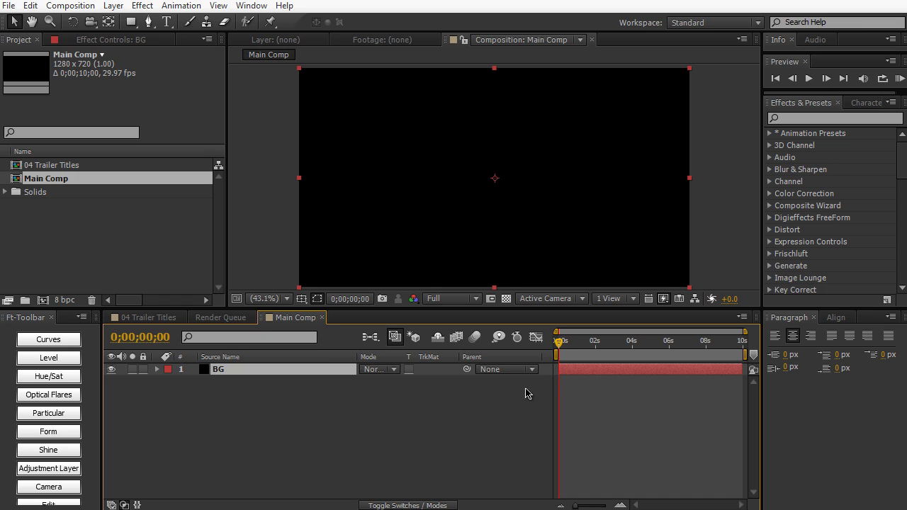
- Add a new text layer reading TYPE above the BG layer
click(119, 6)
mouse_move(125, 24)
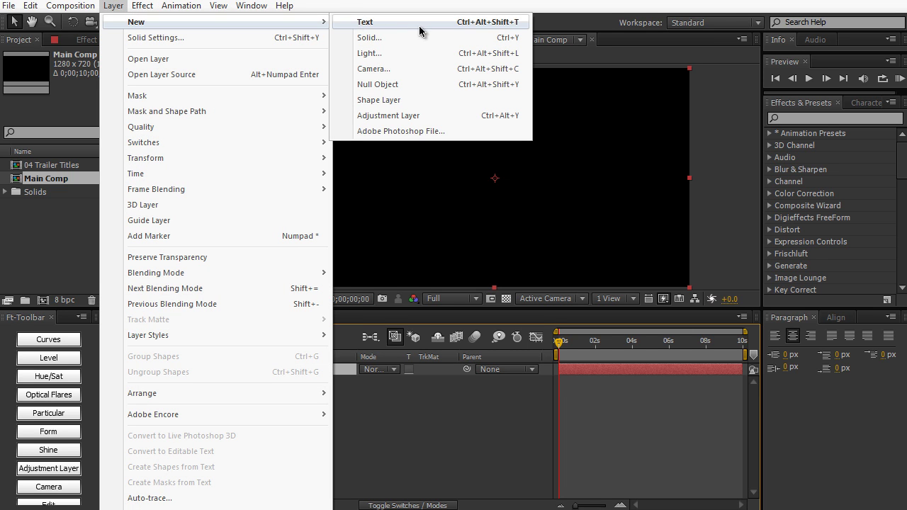
click(464, 427)
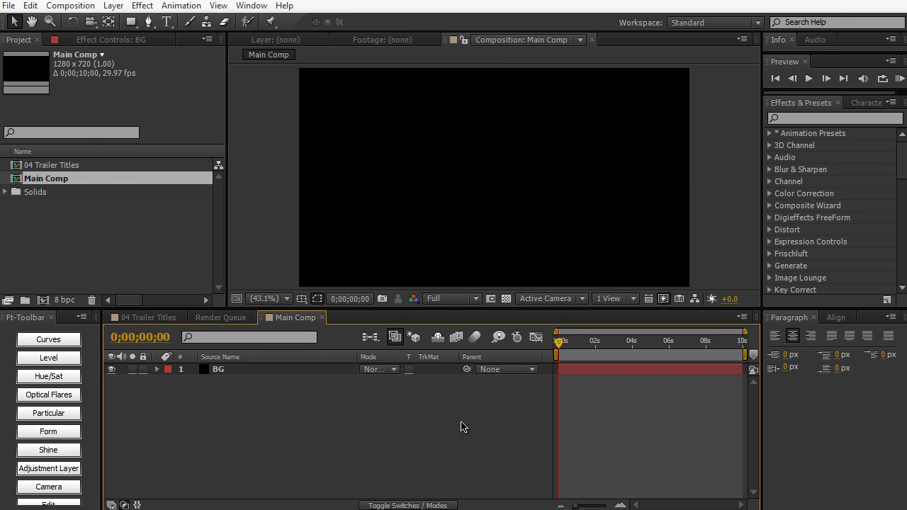
key(ctrl+alt+shift+t)
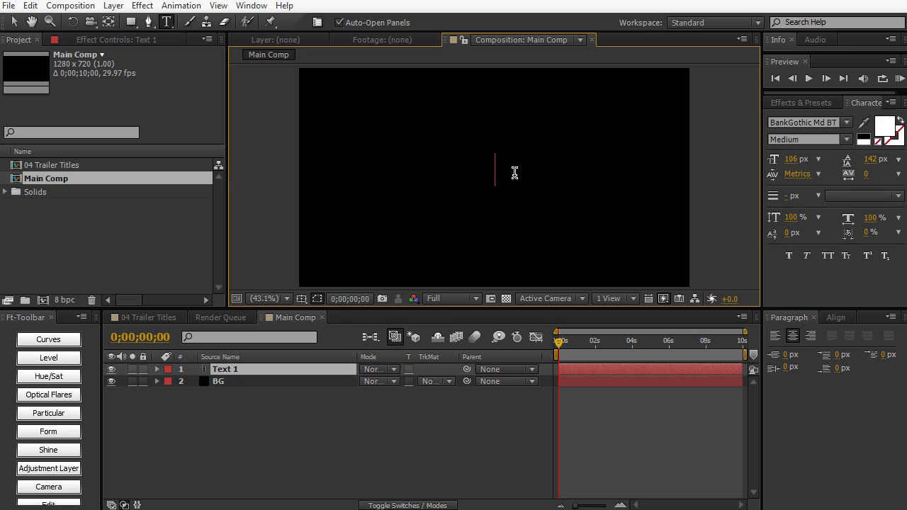
text(TYPE)
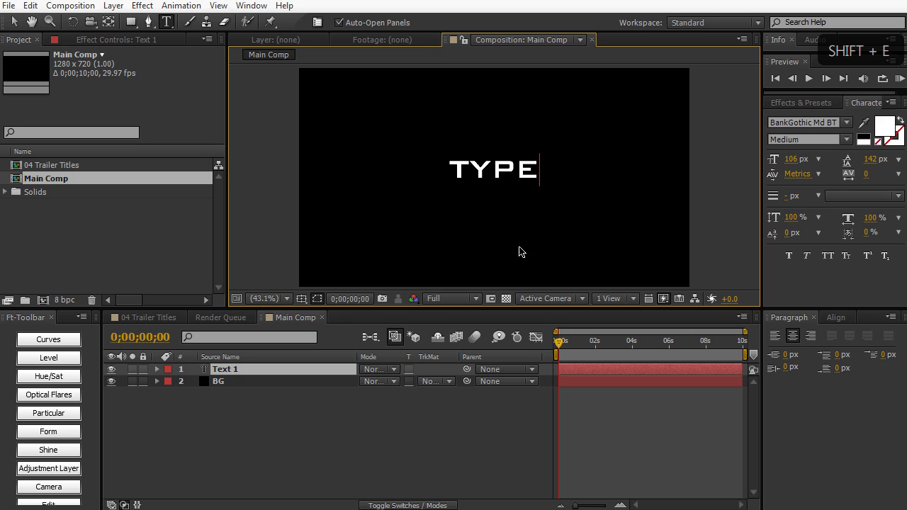
click(523, 470)
- Show the title/action safe guides and align the TYPE layer to the vertical and horizontal centre of the composition
click(301, 299)
click(312, 314)
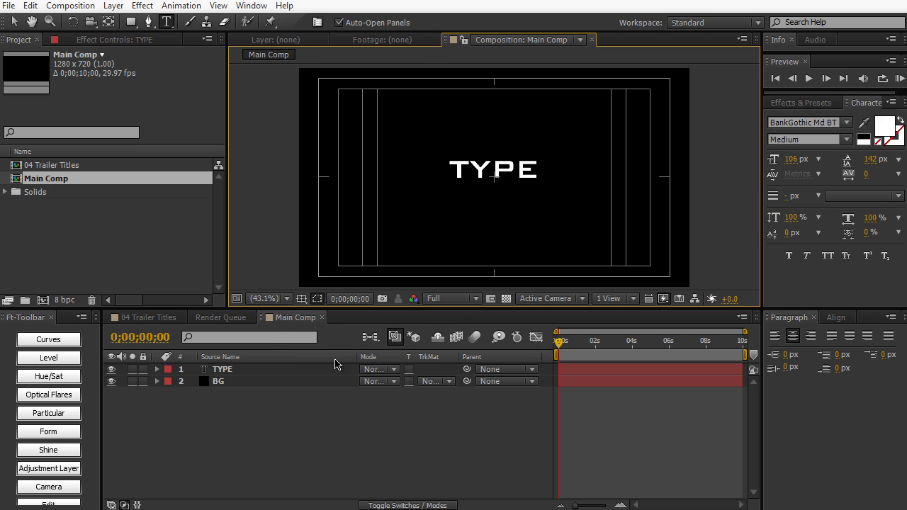
click(253, 6)
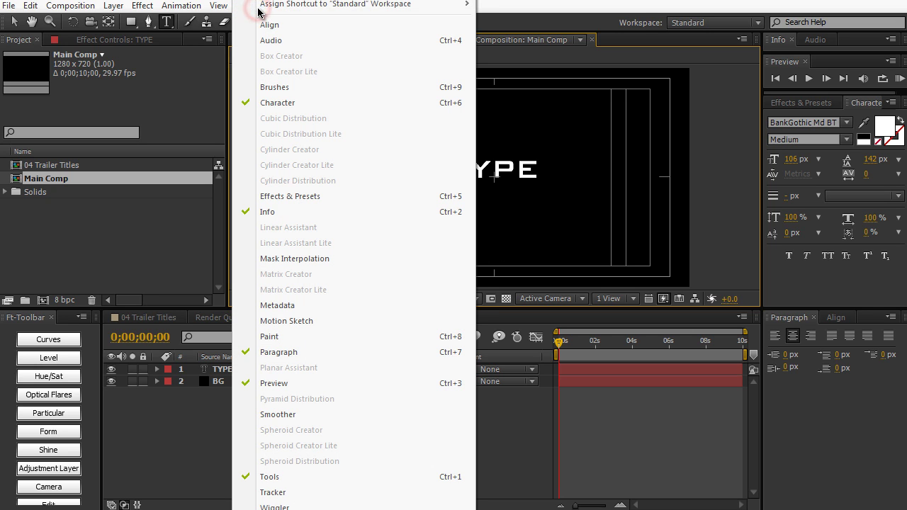
click(338, 28)
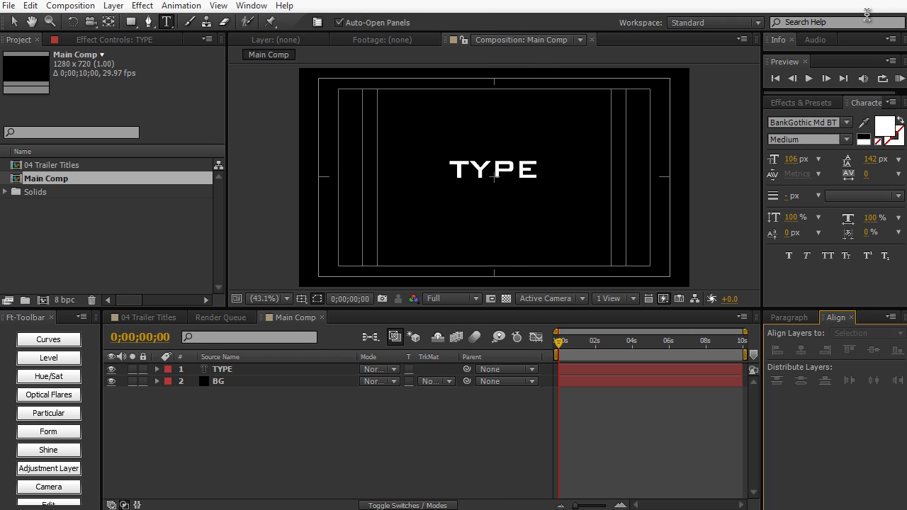
click(316, 371)
click(874, 350)
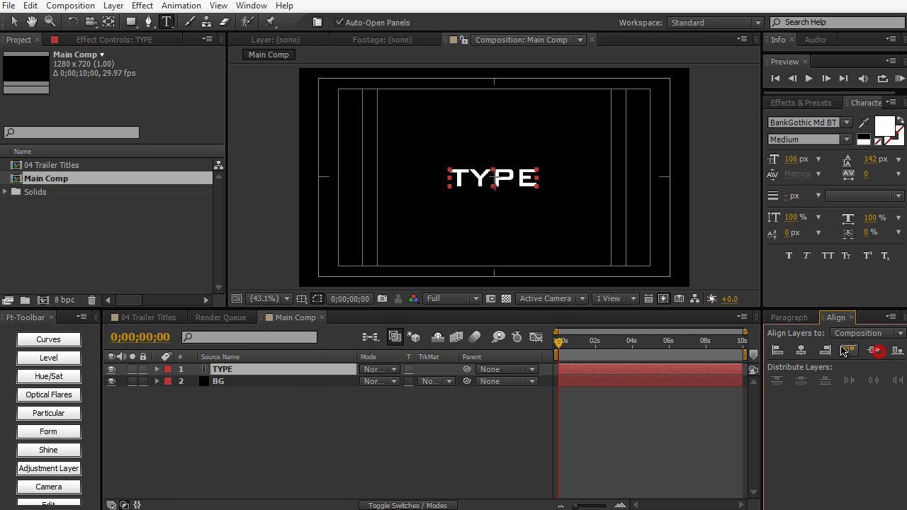
click(806, 352)
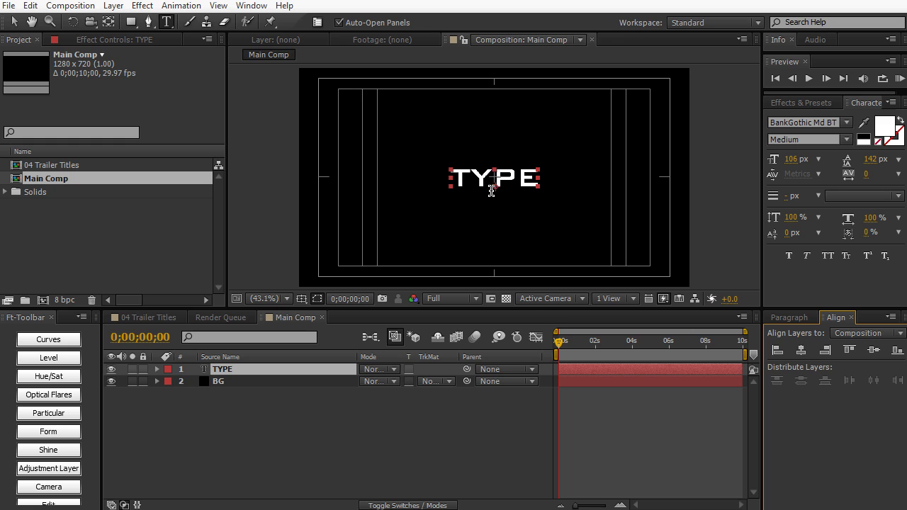
- Hide the title/action safe guides and deselect the text layer
click(300, 299)
click(341, 314)
click(300, 408)
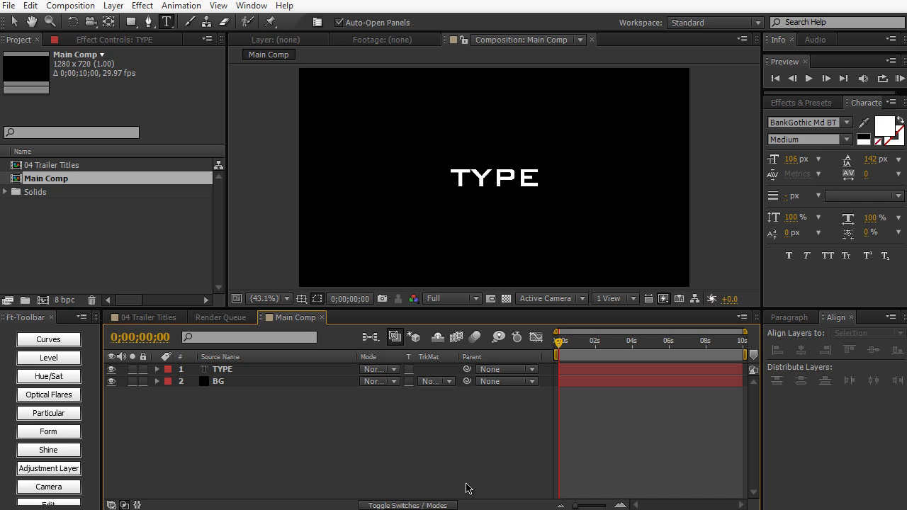
- Make the TYPE layer 3D and reveal its Position property
click(441, 505)
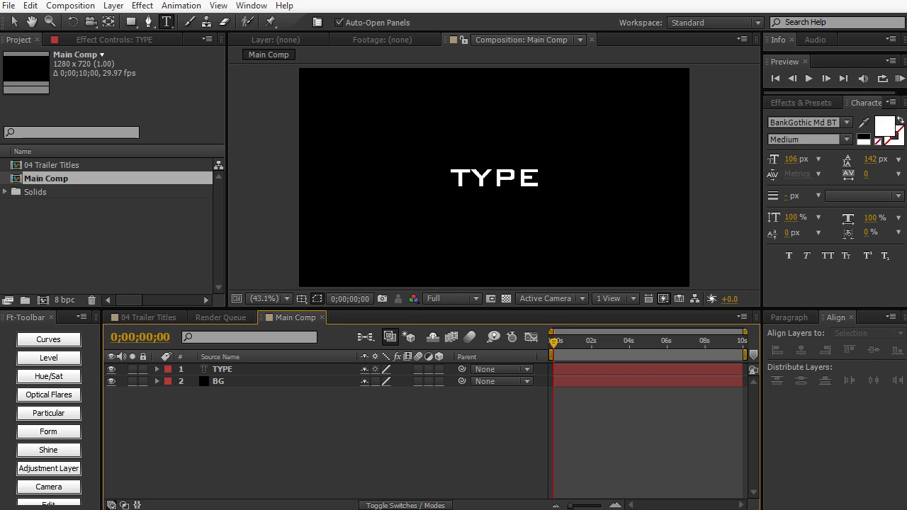
click(440, 370)
click(338, 370)
key(p)
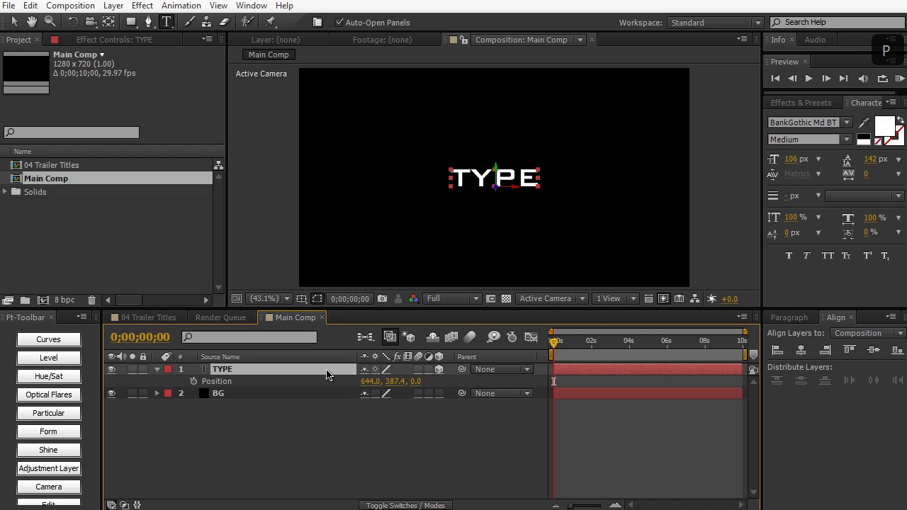
key(p)
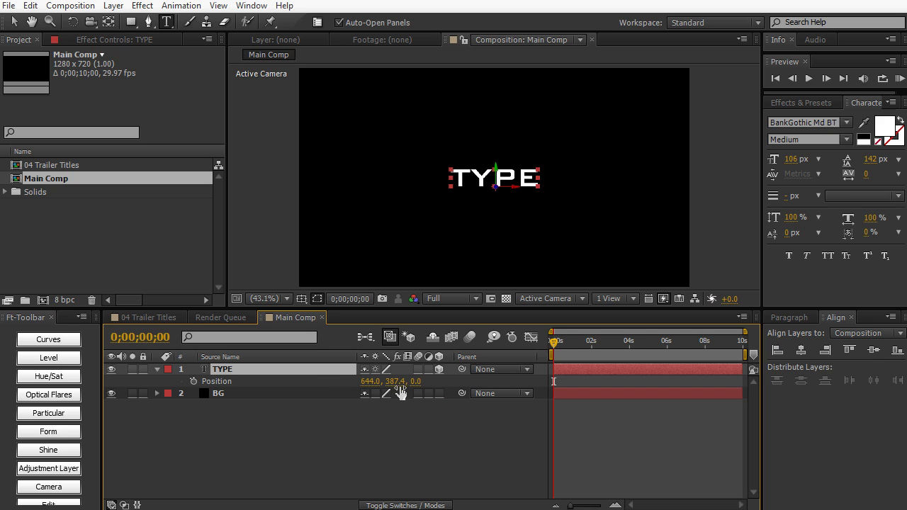
- Set the TYPE layer's Z position to -1790 and start a Position keyframe at 0;00;00;00
drag(423, 381, 60, 389)
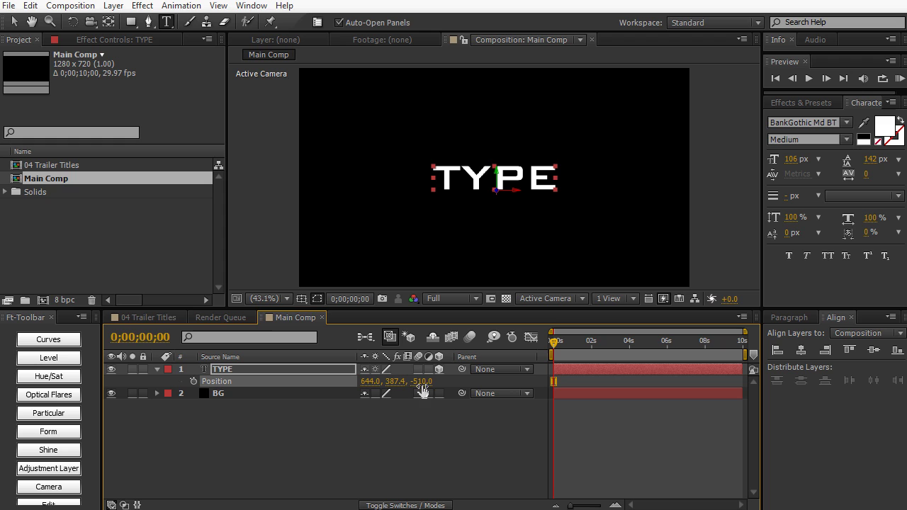
drag(423, 386, 338, 388)
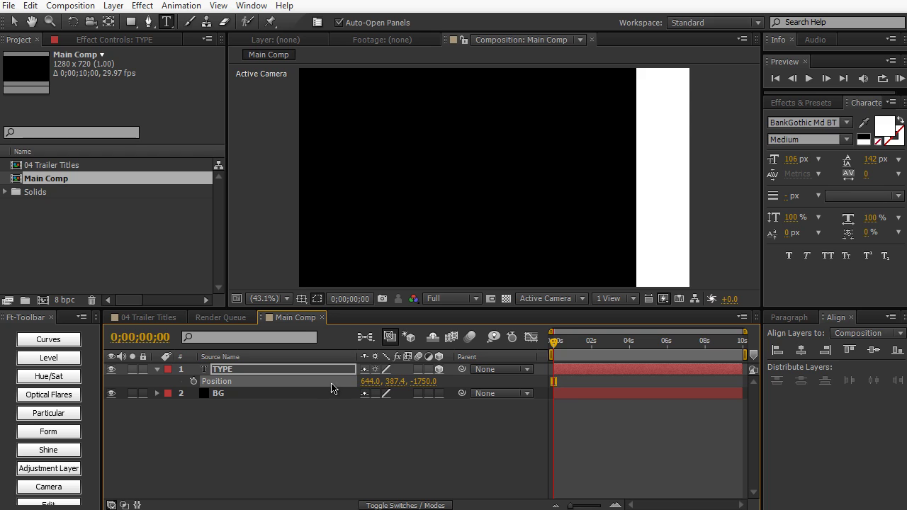
drag(420, 383, 417, 382)
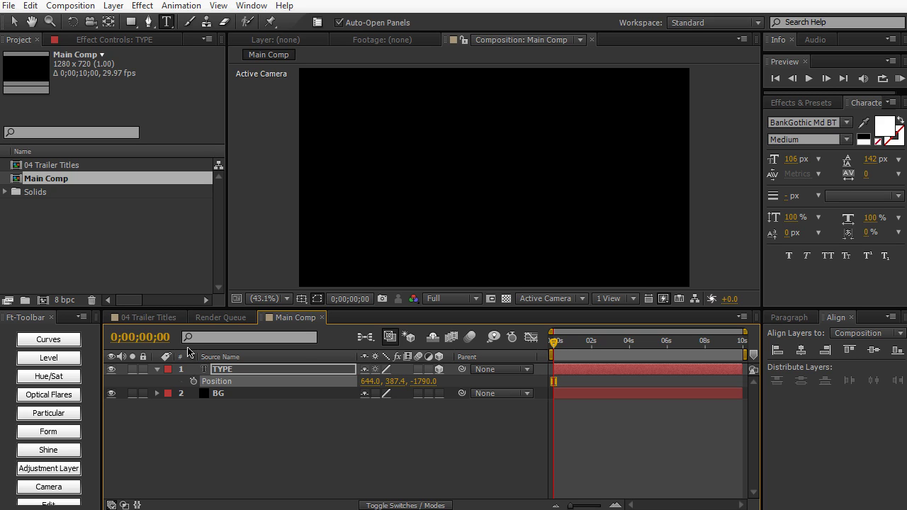
click(194, 381)
- Keyframe the TYPE layer's Z position to 0 at 0;00;00;10 and scrub through the fly-in
key(shift+Page_Down)
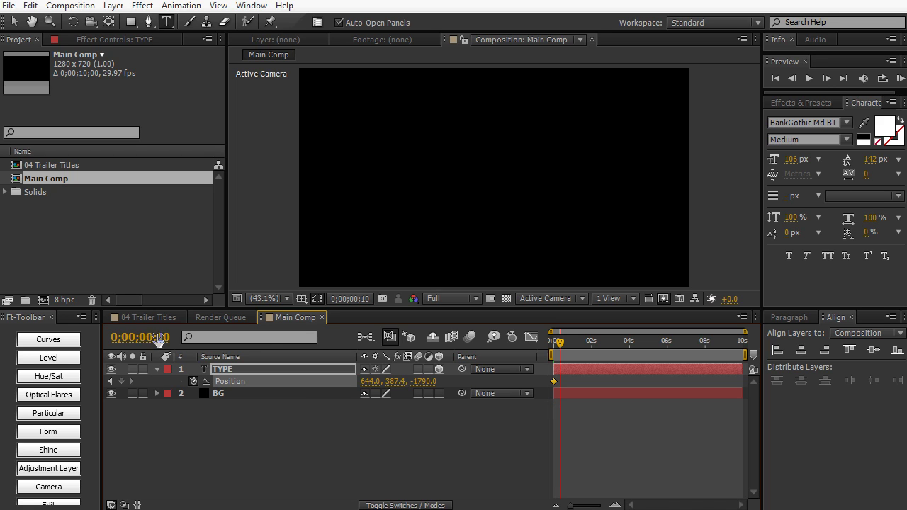
click(427, 383)
text(0)
key(Return)
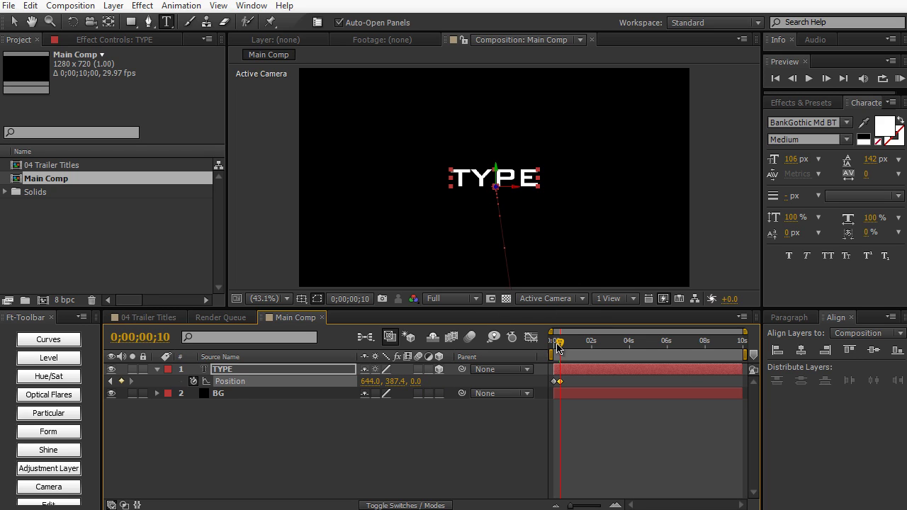
drag(560, 345, 561, 342)
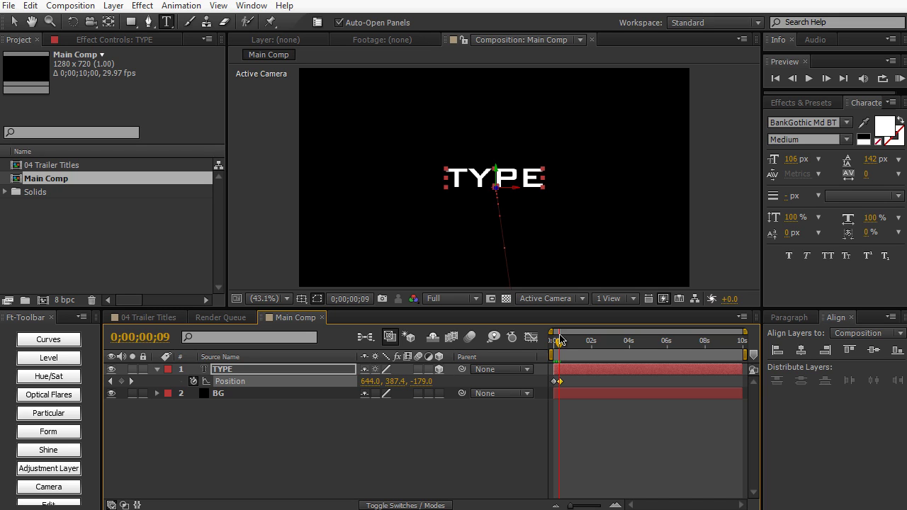
- Add a hold Position keyframe for TYPE at 0;00;02;00 and keyframe its Z position to 4400 at 0;00;02;10
drag(560, 340, 592, 350)
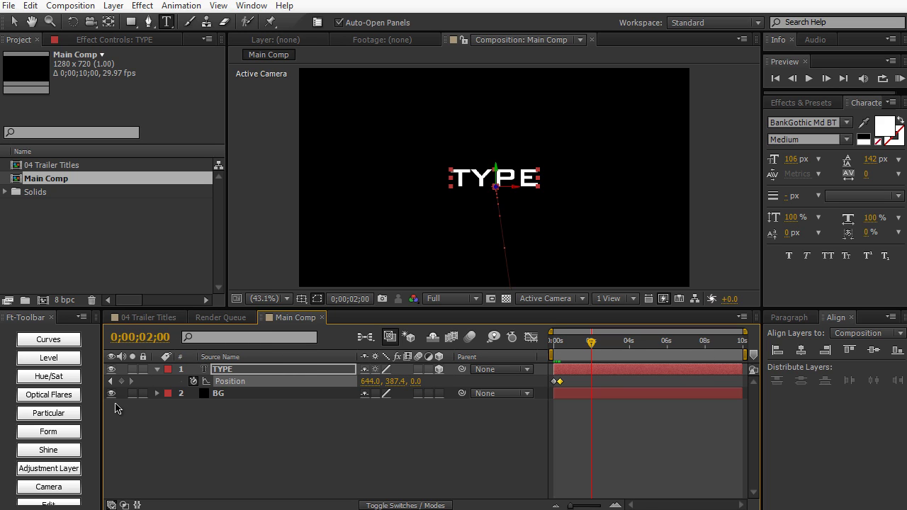
click(122, 382)
key(shift+Page_Down)
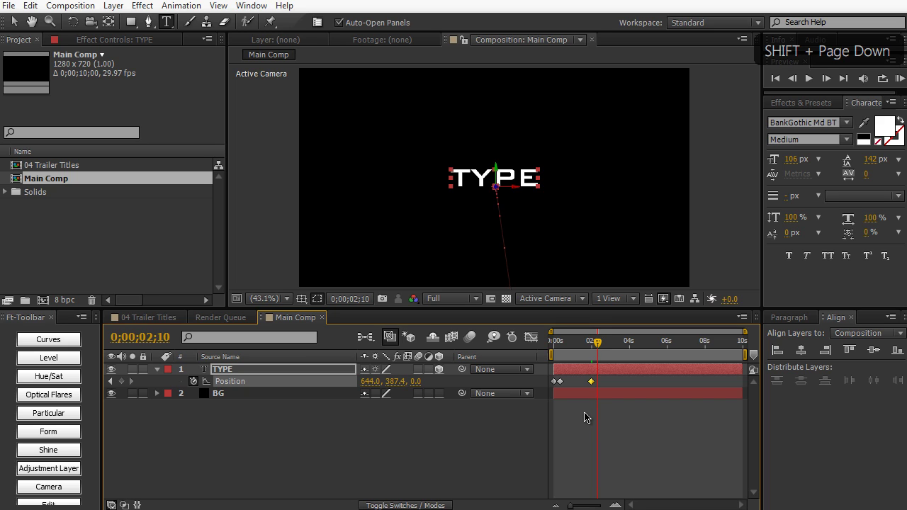
drag(415, 383, 709, 372)
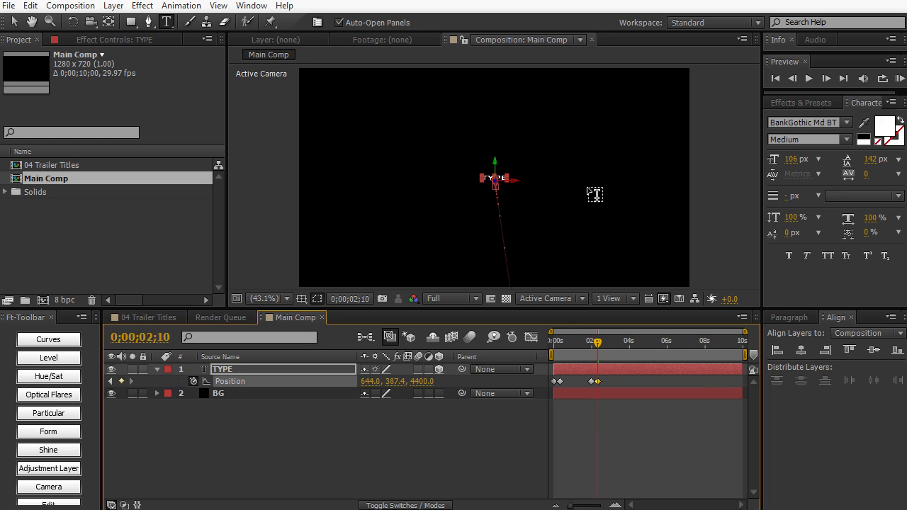
mouse_move(596, 344)
mouse_down()
mouse_move(547, 352)
mouse_move(601, 345)
mouse_up()
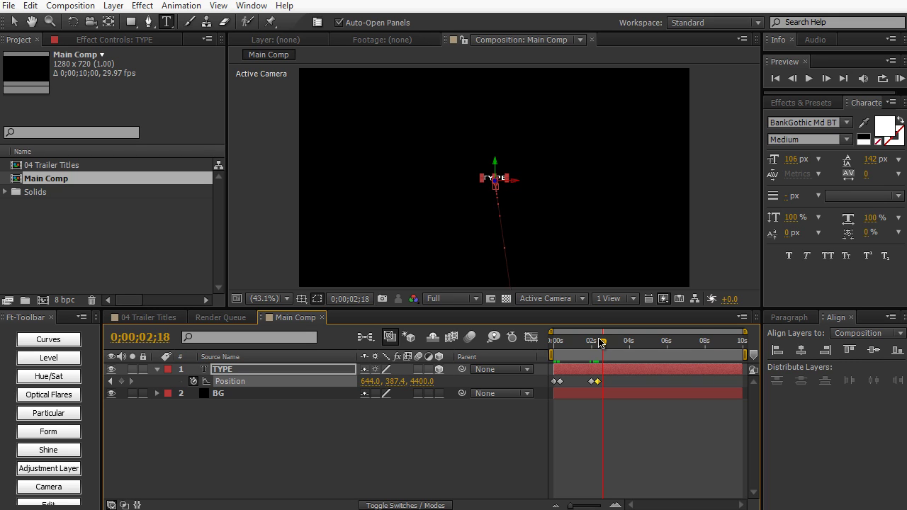
- Add a 100% Opacity keyframe to the TYPE layer at 0;00;02;00
drag(570, 506, 589, 506)
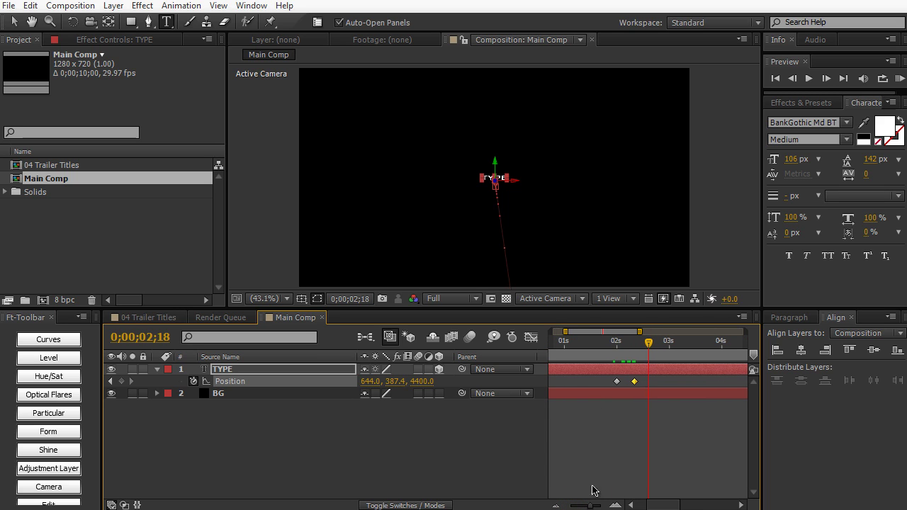
click(617, 361)
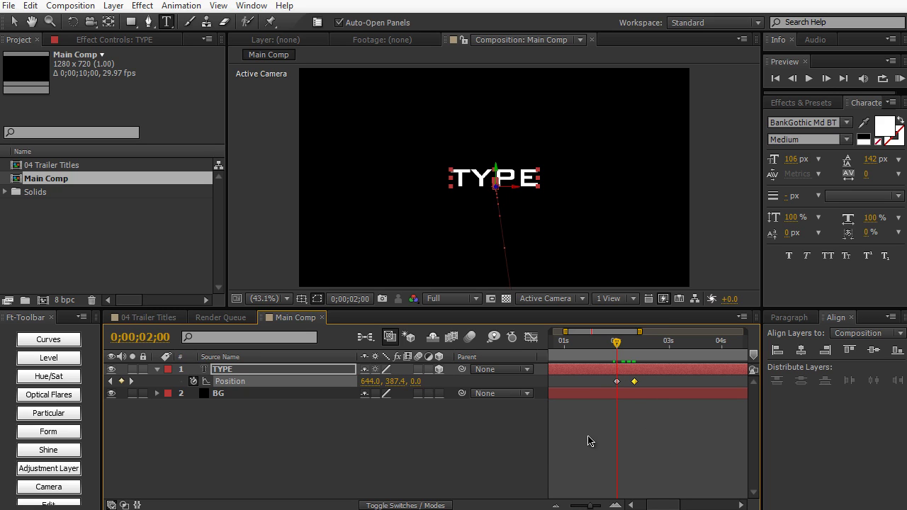
click(617, 381)
click(336, 371)
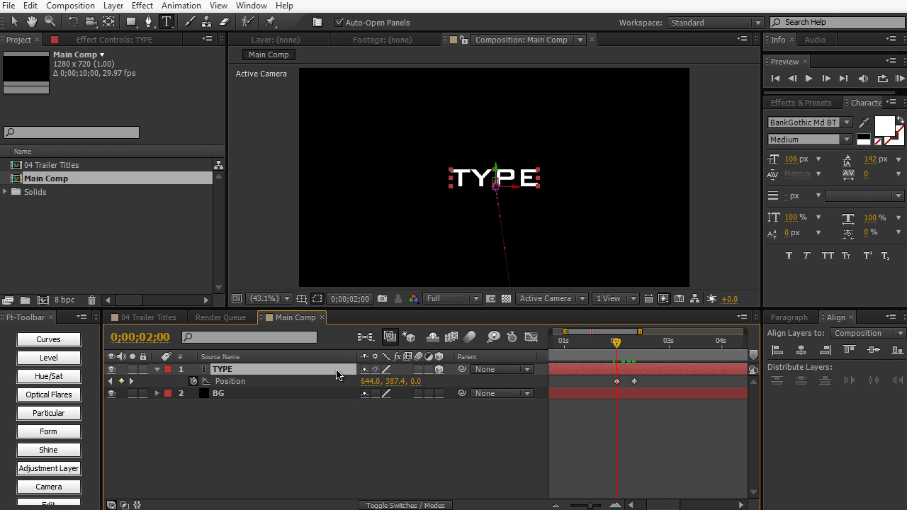
key(t)
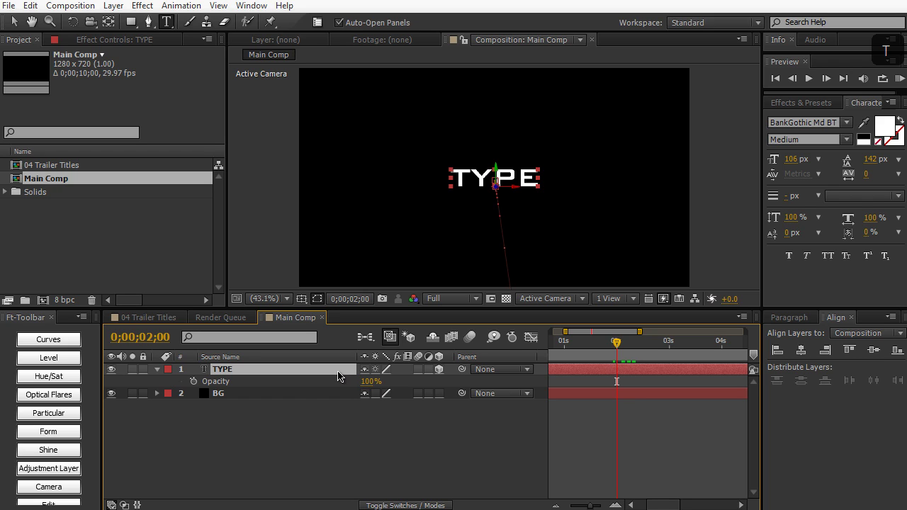
click(193, 382)
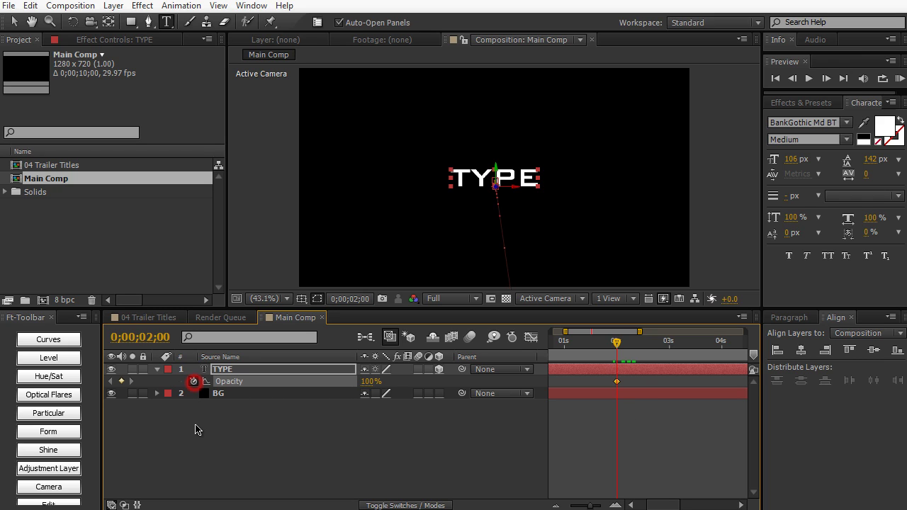
- Keyframe the TYPE layer's Opacity to 0% at 0;00;02;10, aligned with its last Position keyframe
key(u)
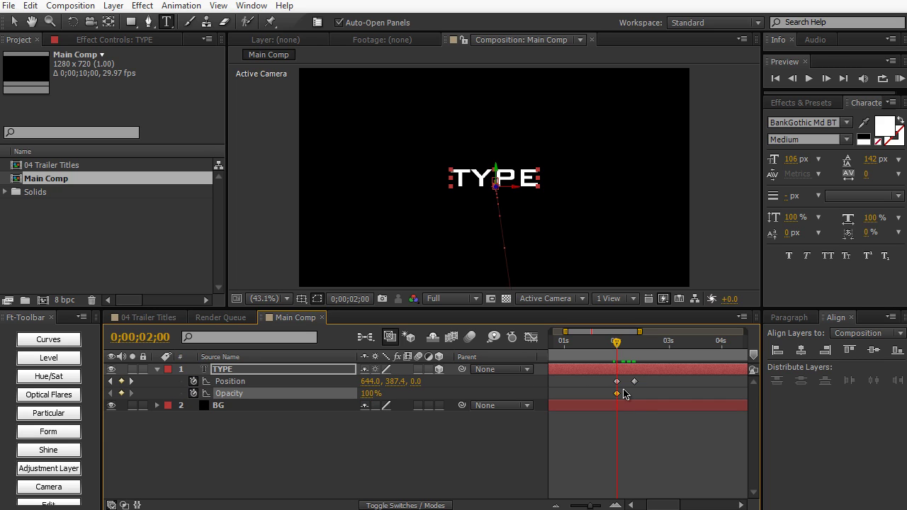
click(634, 342)
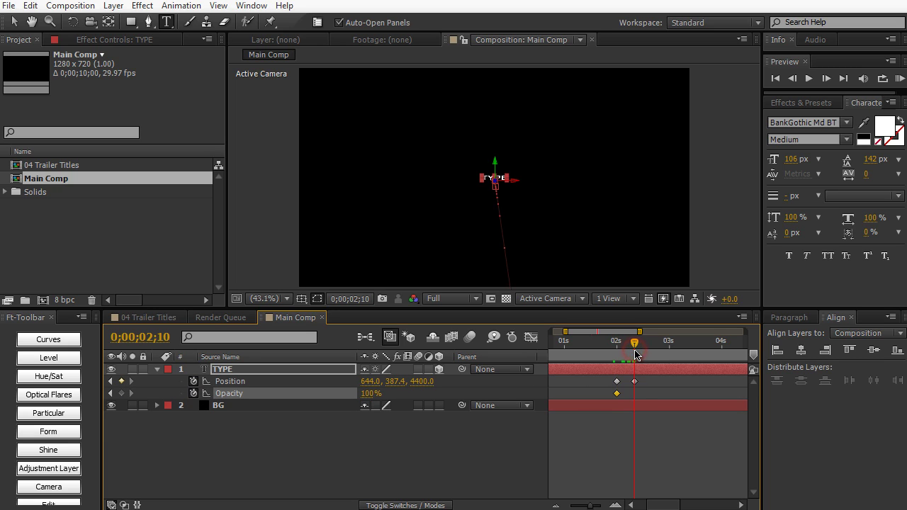
mouse_move(636, 383)
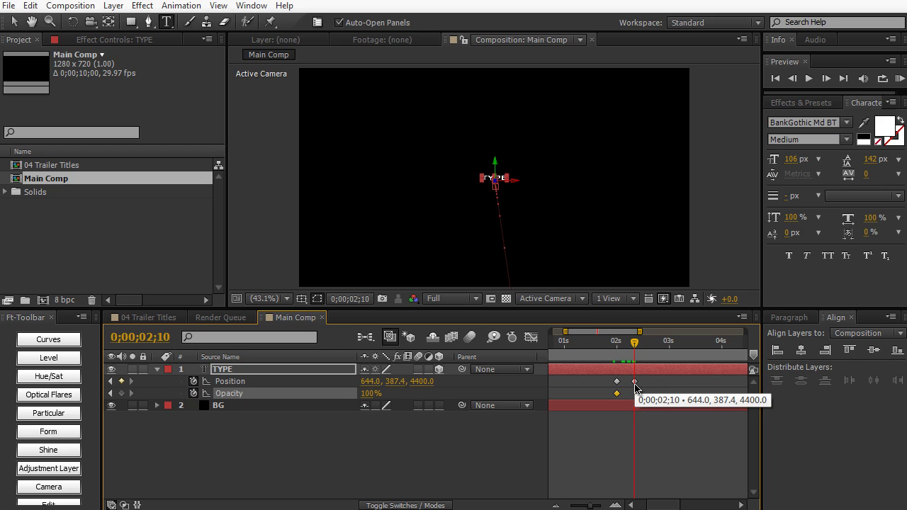
click(367, 394)
text(0)
key(KP_Enter)
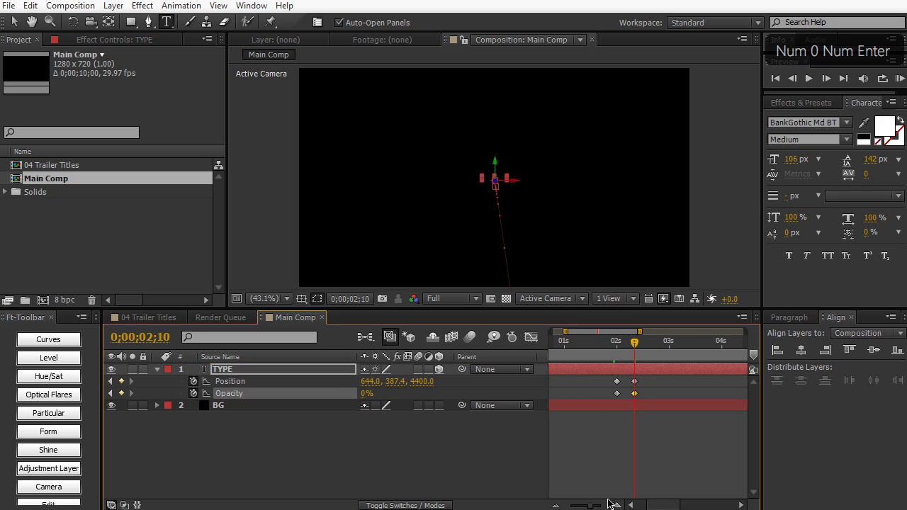
- Scrub and preview the TYPE animation from its fly-in to its fade-out, returning to 0;00;00;10
drag(584, 506, 580, 506)
mouse_move(615, 350)
mouse_down()
mouse_move(547, 353)
mouse_move(626, 343)
mouse_up()
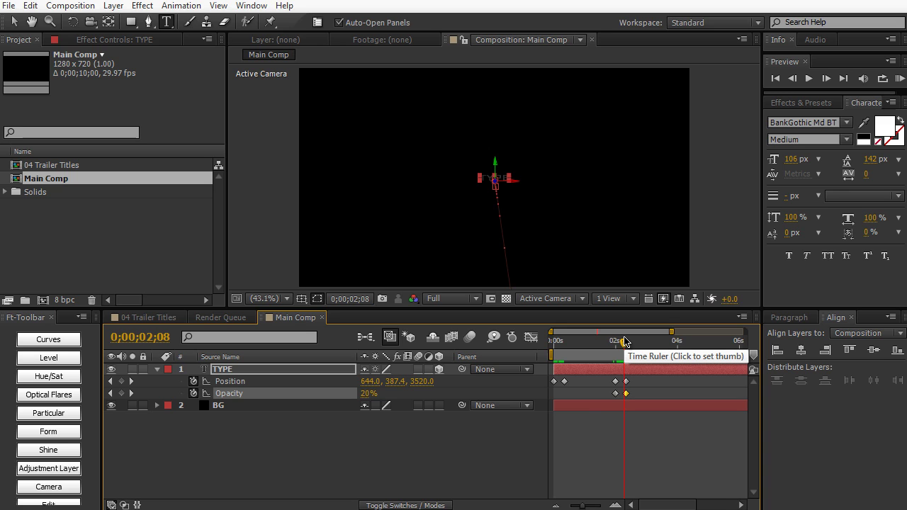
drag(624, 342, 599, 347)
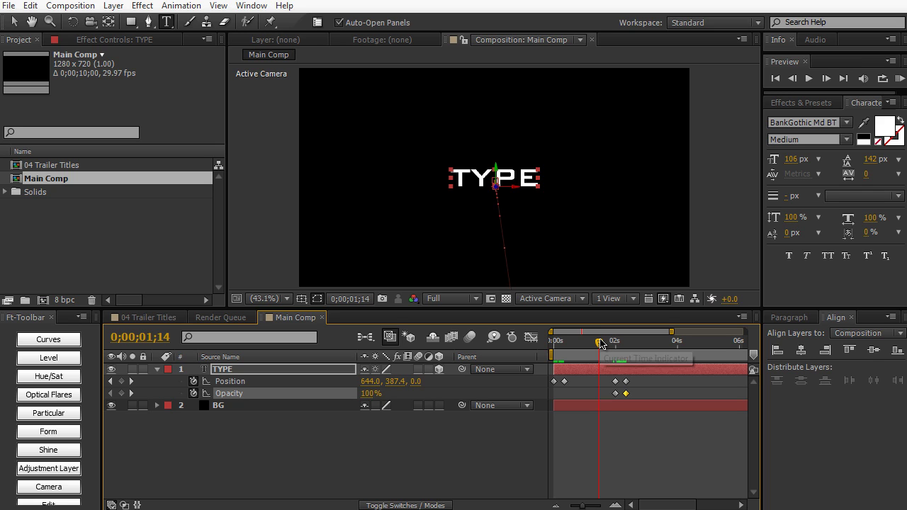
drag(600, 343, 559, 348)
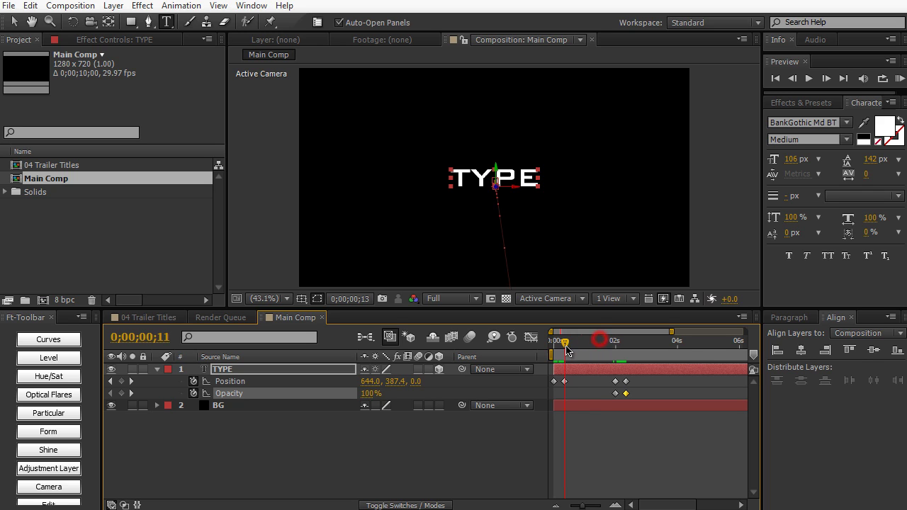
key(KP_0)
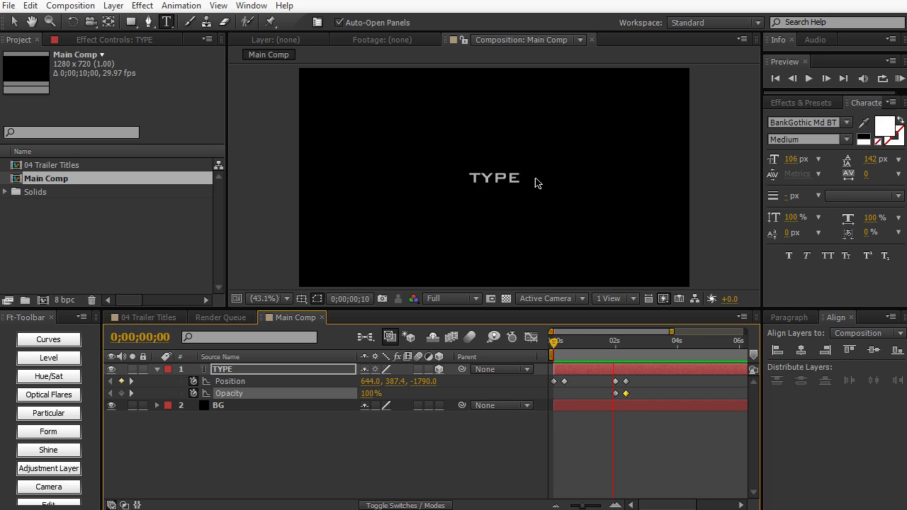
click(561, 350)
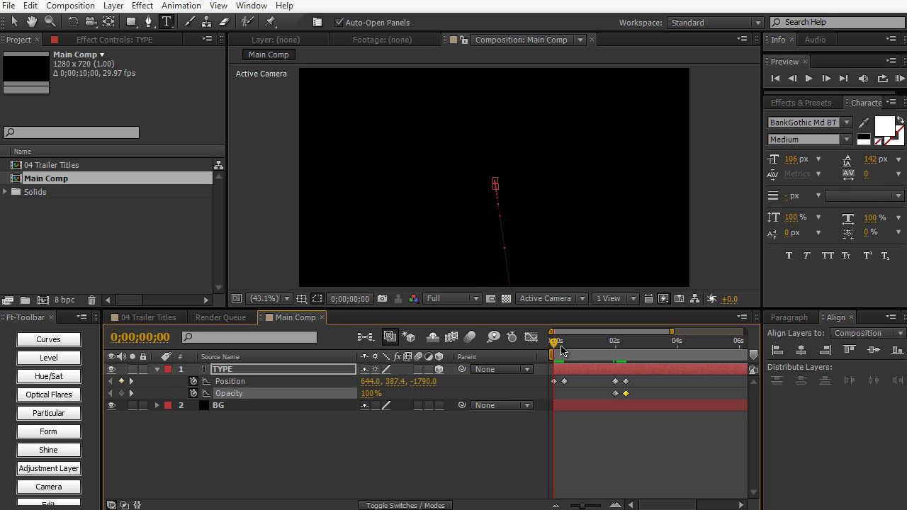
click(565, 348)
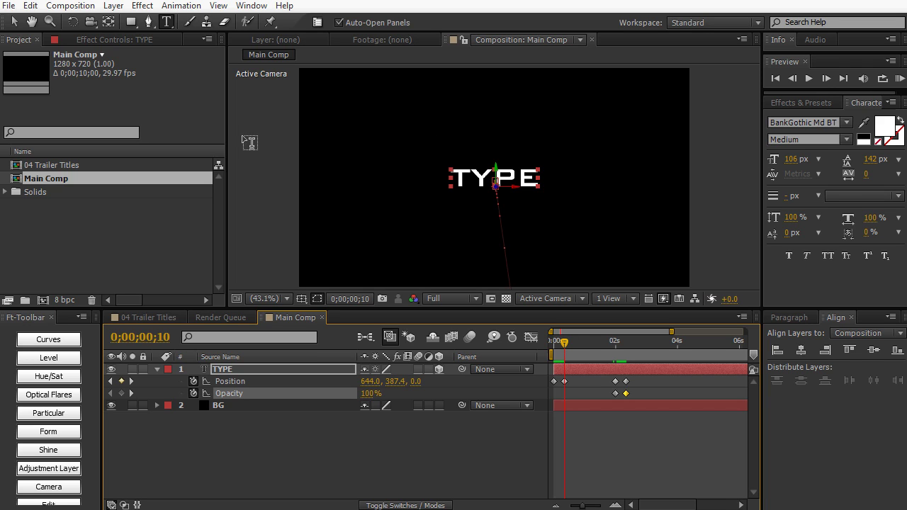
- Create a two-node camera layer named Camera with a 30 mm focal length
click(114, 5)
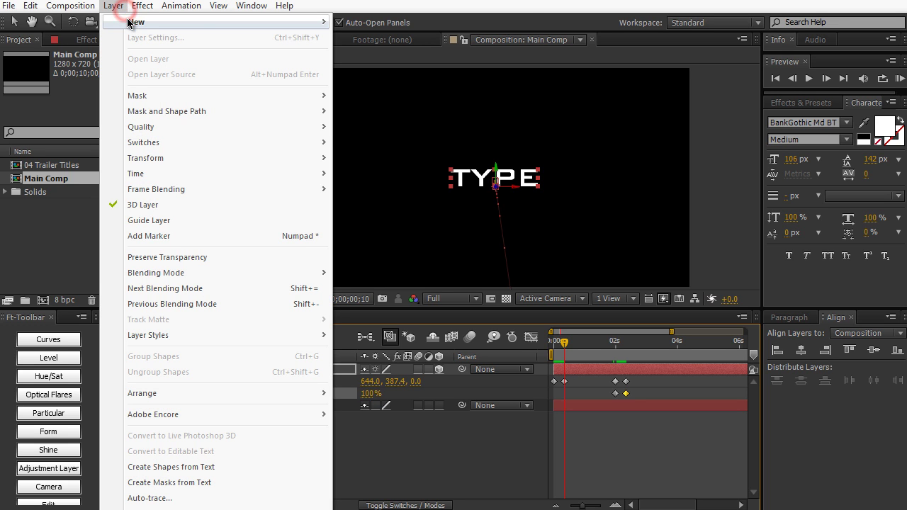
mouse_move(207, 27)
click(379, 68)
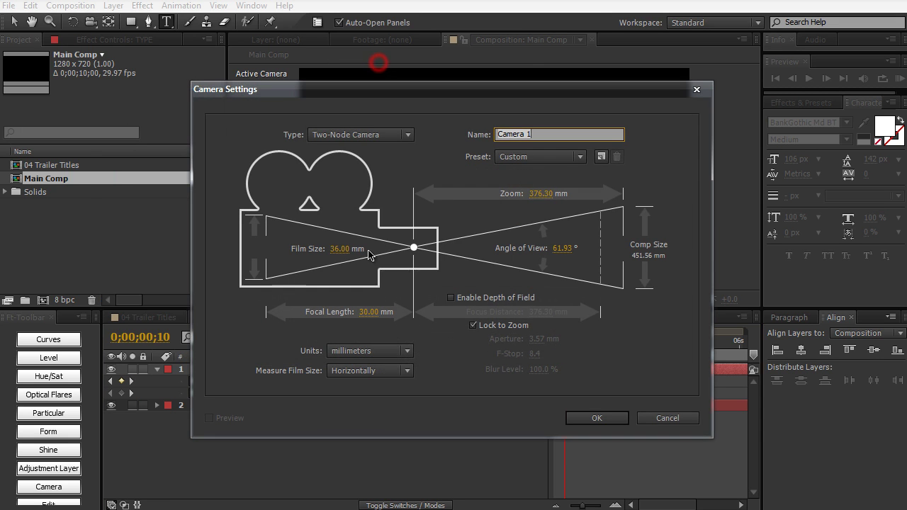
text(Camera)
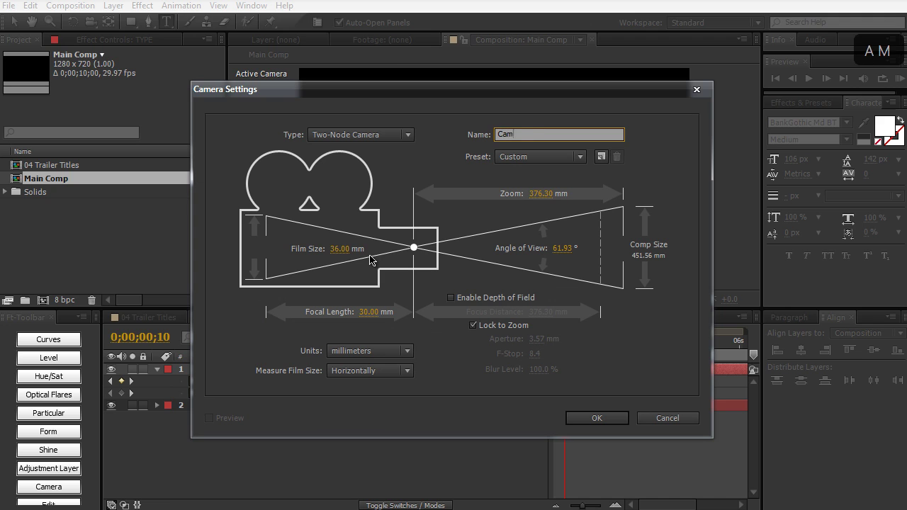
click(577, 423)
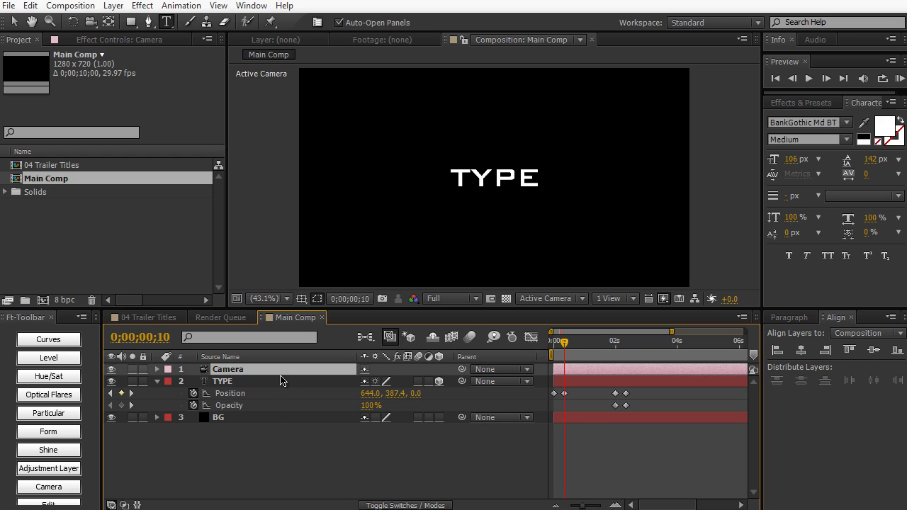
- Start a Position keyframe on the Camera layer at 0;00;00;00
key(p)
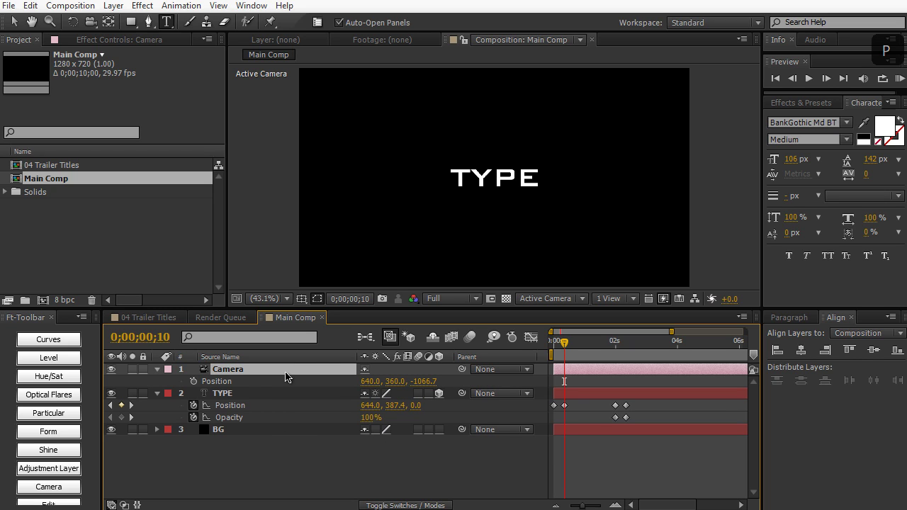
mouse_move(564, 345)
mouse_down()
mouse_move(587, 345)
mouse_move(553, 345)
mouse_up()
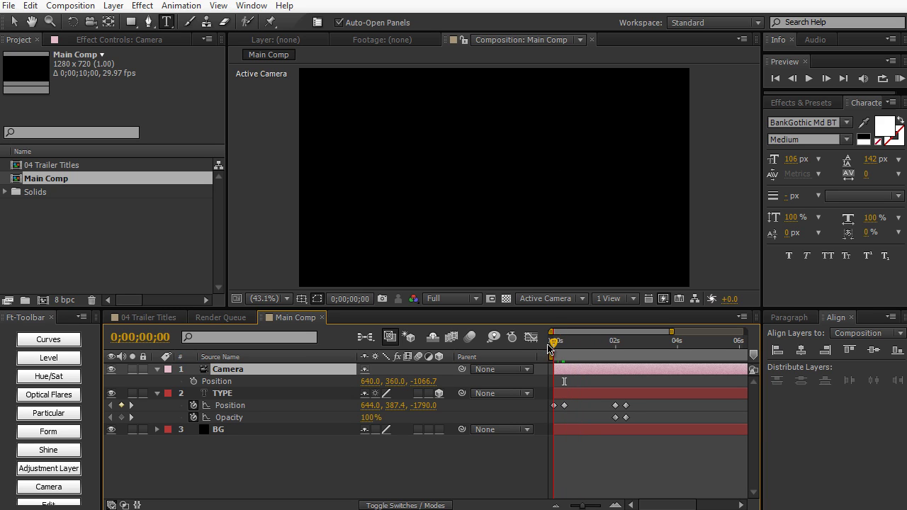
click(193, 381)
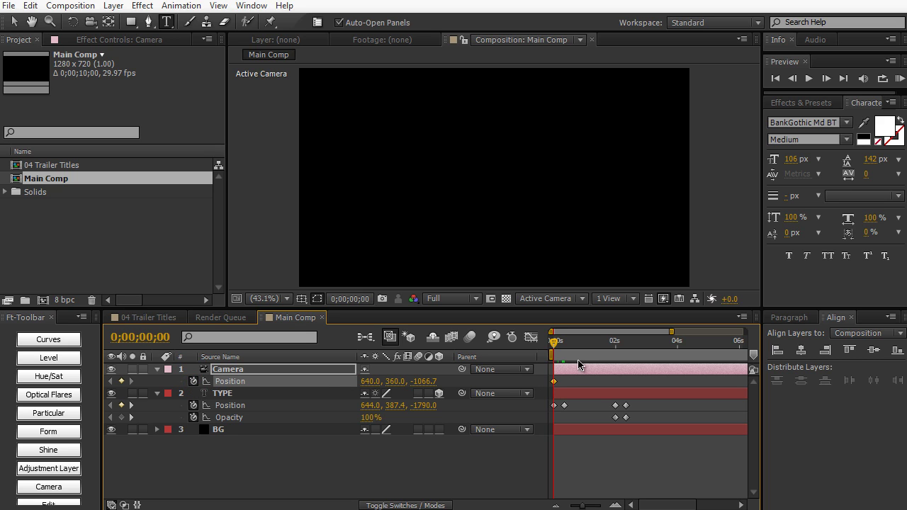
- Keyframe the Camera's Z position to 653.3 at 0;00;09;29 and scrub through the camera push-in
key(End)
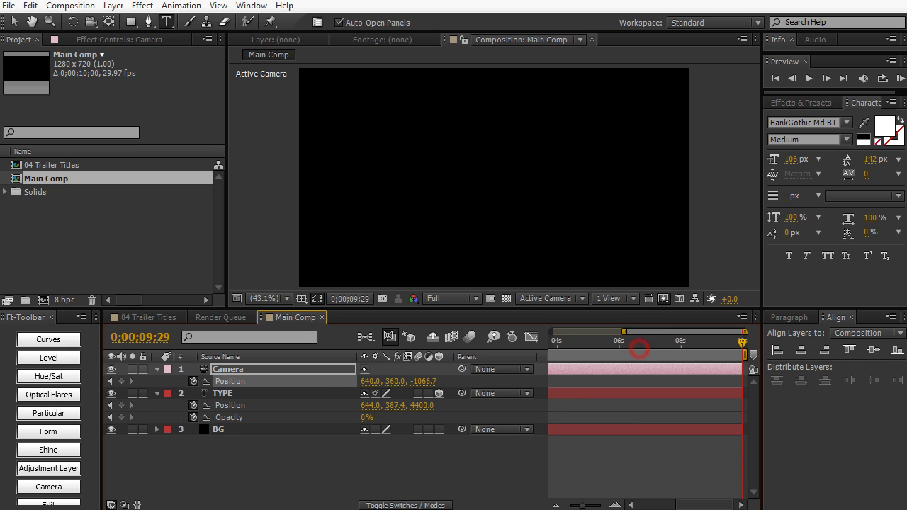
drag(424, 381, 540, 372)
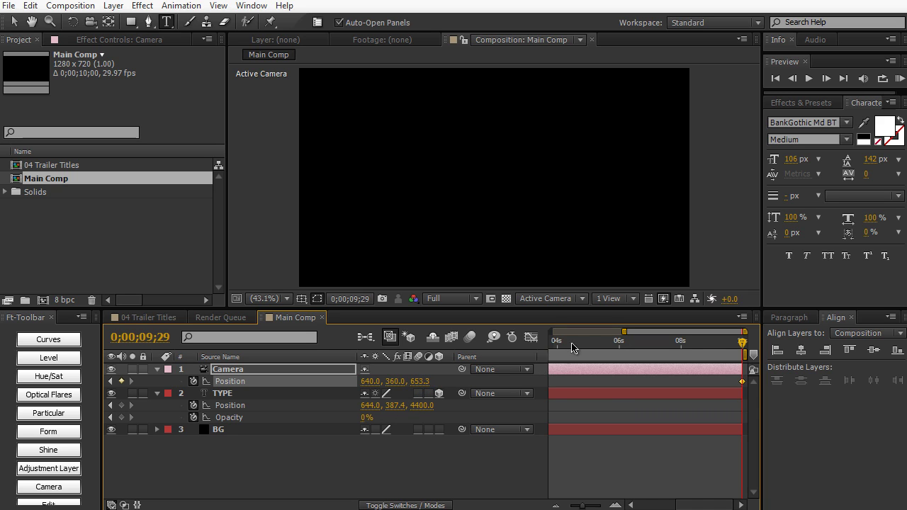
key(Home)
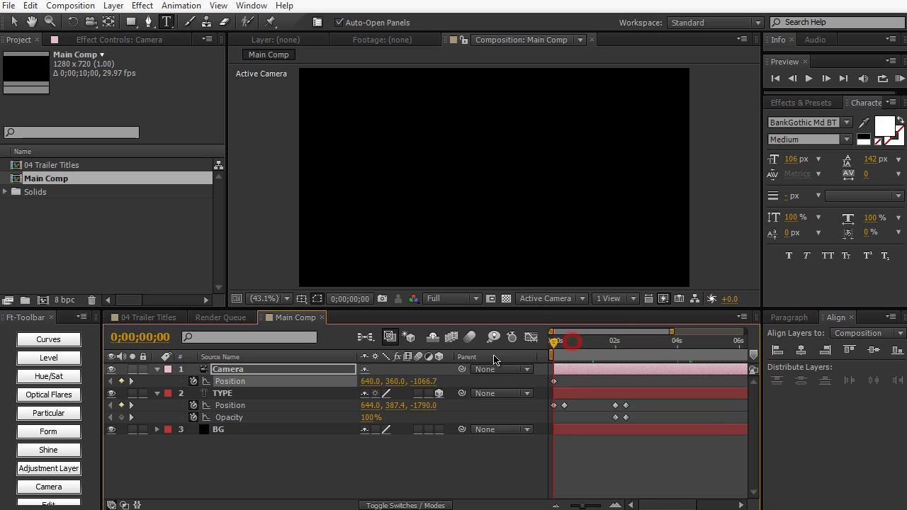
click(557, 341)
drag(556, 340, 599, 344)
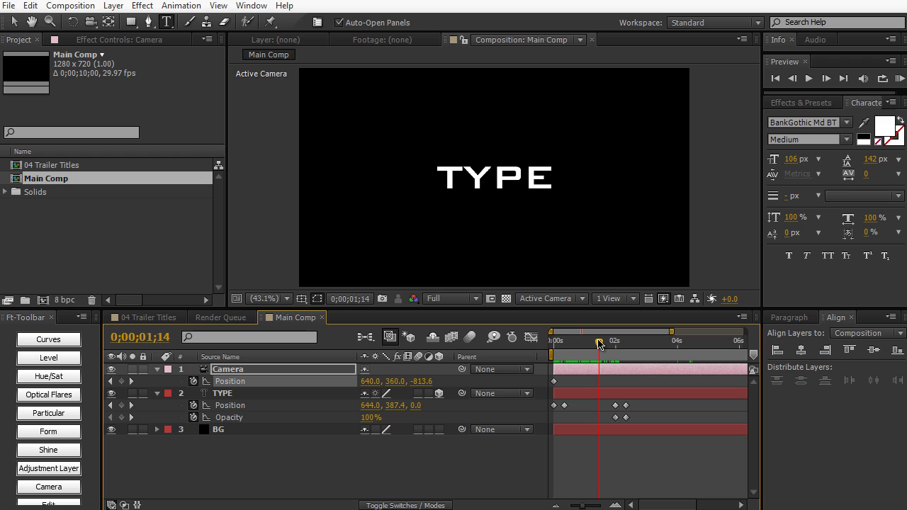
drag(599, 344, 716, 348)
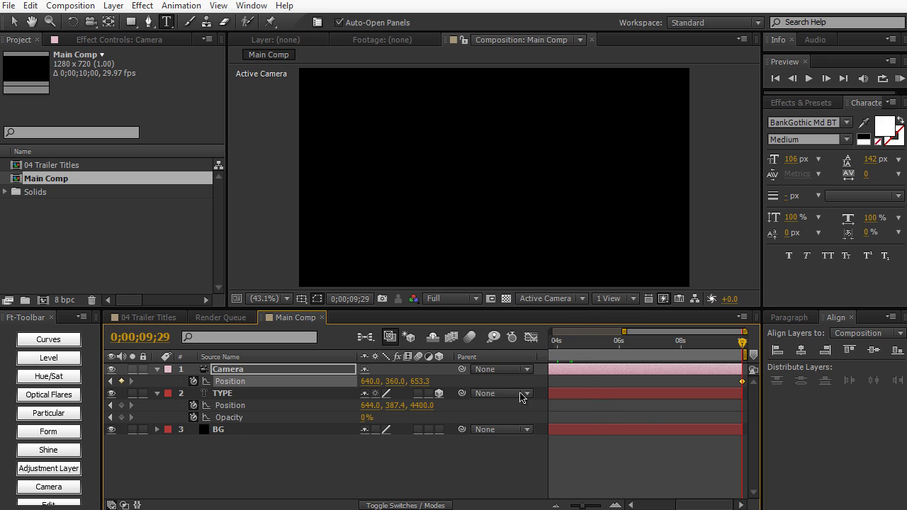
- Lower the Camera's Z position at the 0;00;09;29 keyframe for a slower push-in and scrub through the opening seconds
drag(428, 385, 392, 383)
drag(560, 344, 611, 345)
key(End)
drag(423, 382, 394, 382)
drag(555, 352, 486, 343)
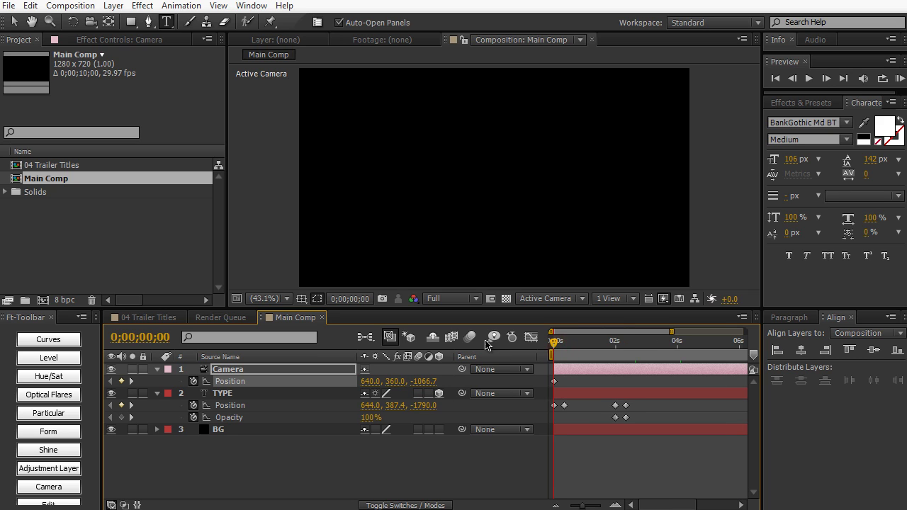
drag(554, 347, 598, 341)
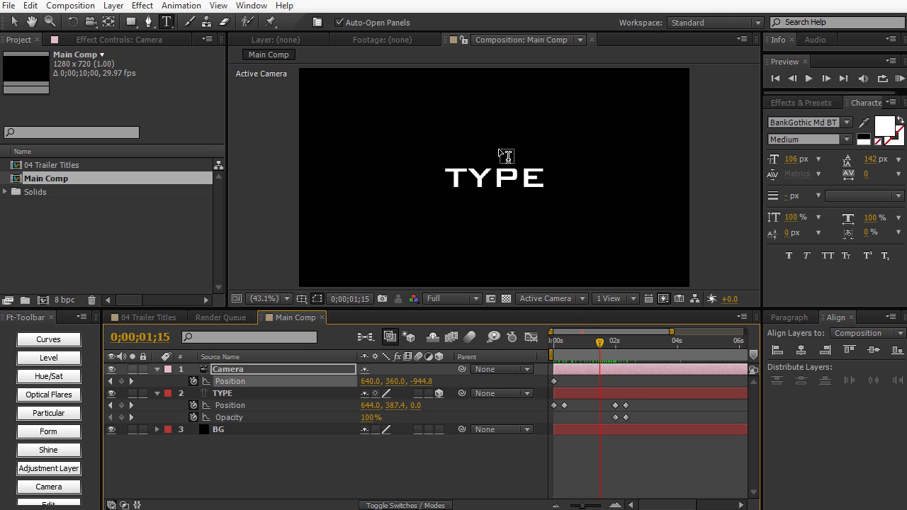
- Add a Gradient Overlay layer style to the TYPE layer and expand its settings
click(337, 397)
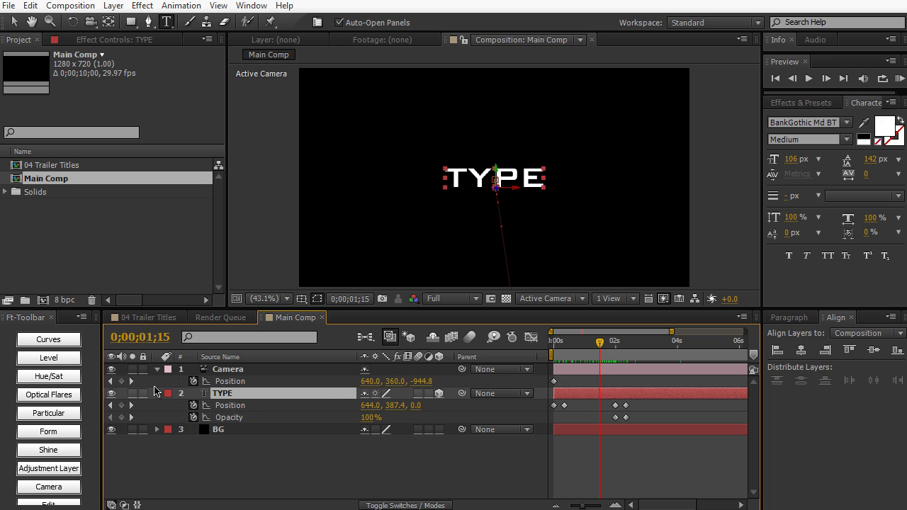
click(122, 8)
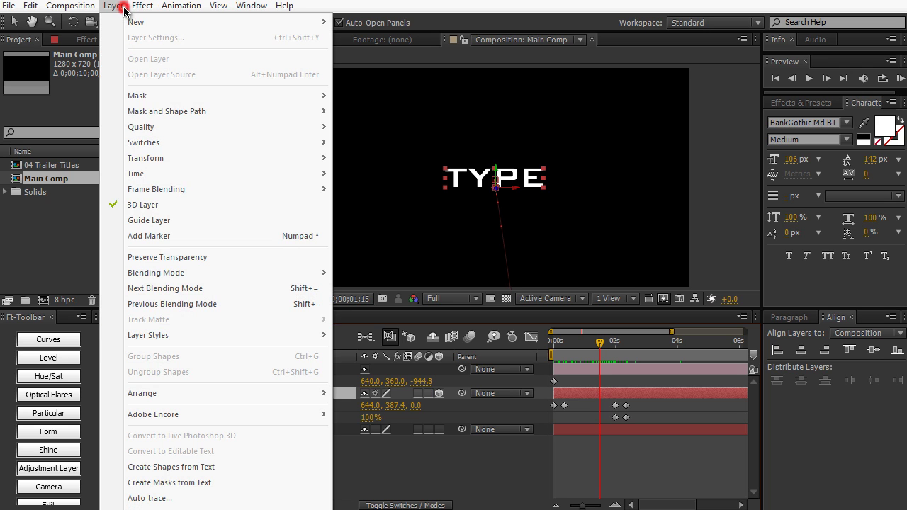
mouse_move(201, 339)
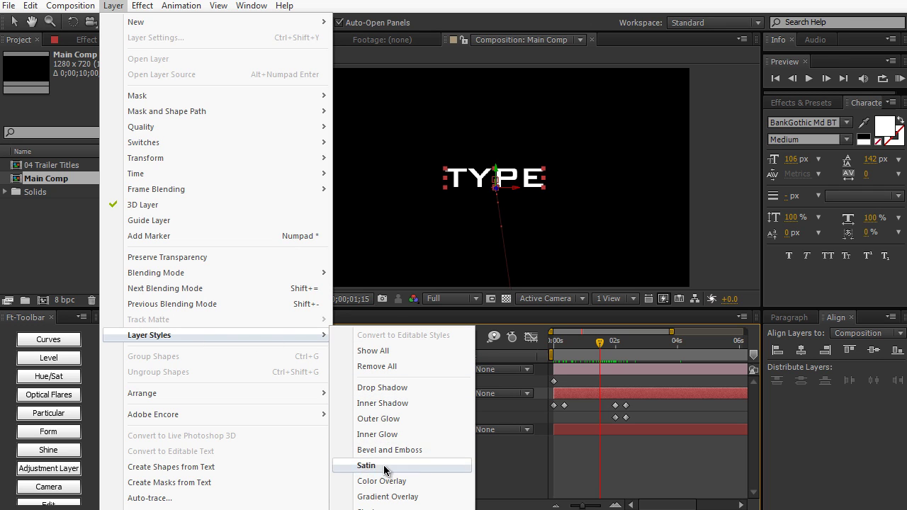
click(387, 496)
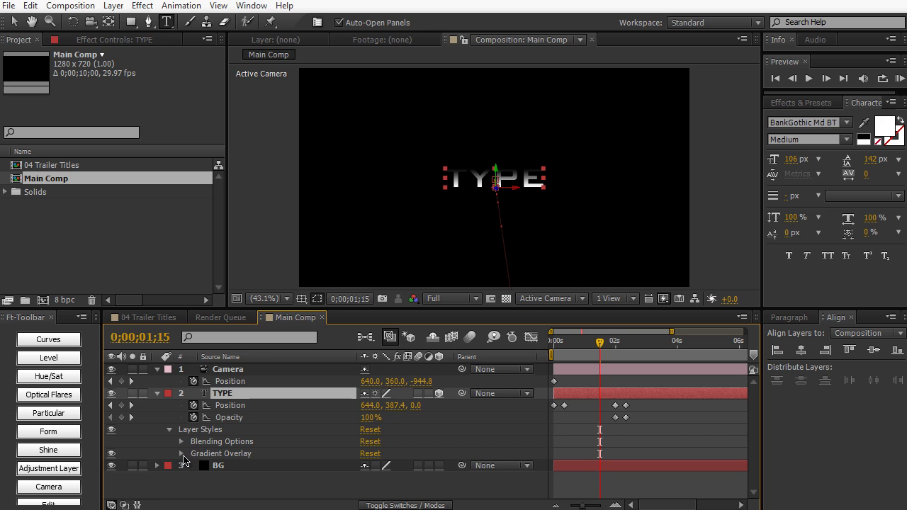
click(182, 454)
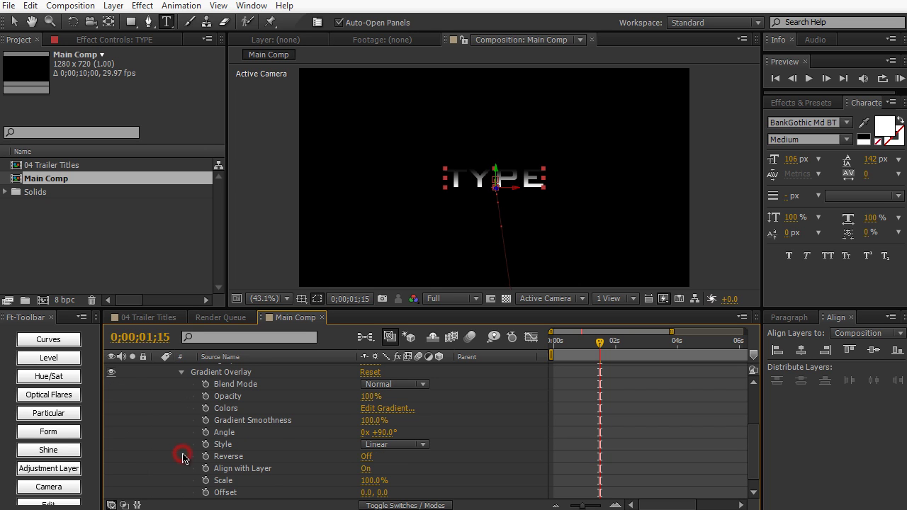
- Change the white stop of TYPE's overlay gradient to mid grey 777777
click(370, 409)
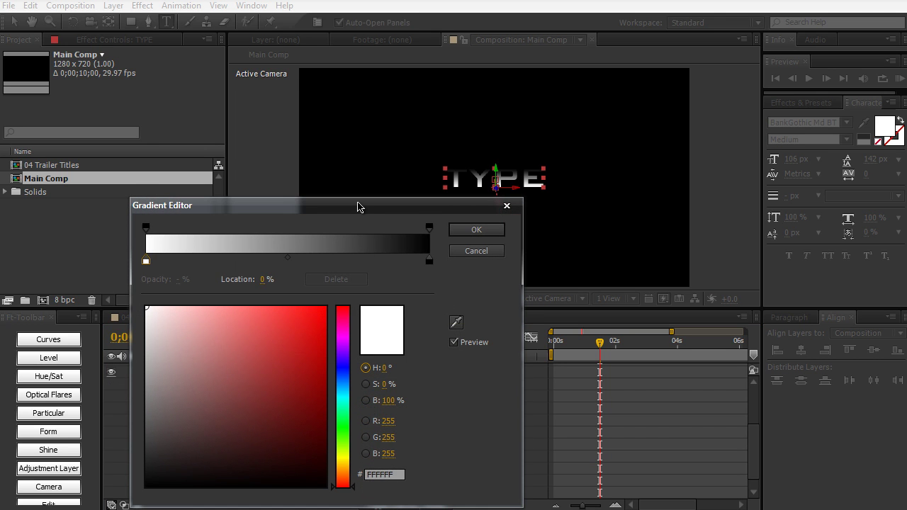
drag(356, 208, 344, 210)
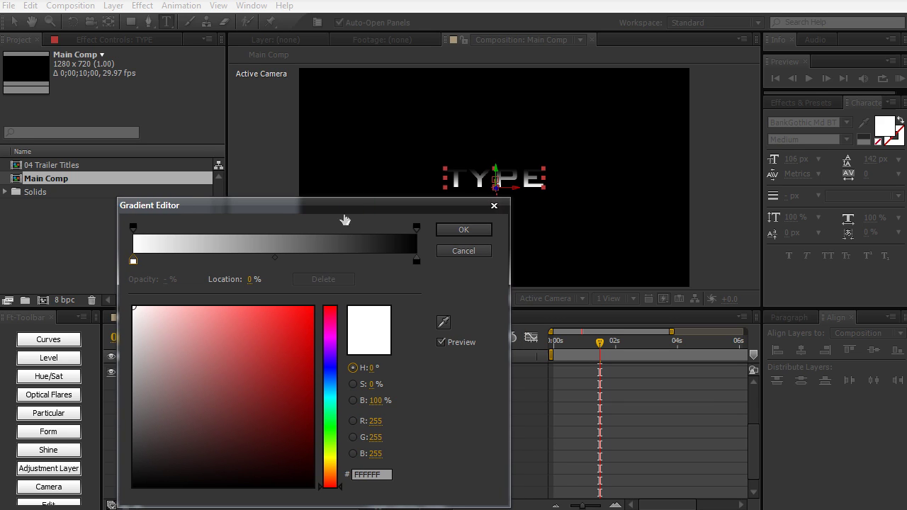
click(133, 261)
mouse_move(146, 385)
mouse_down()
mouse_move(144, 419)
mouse_move(125, 400)
mouse_move(145, 385)
mouse_up()
key(Return)
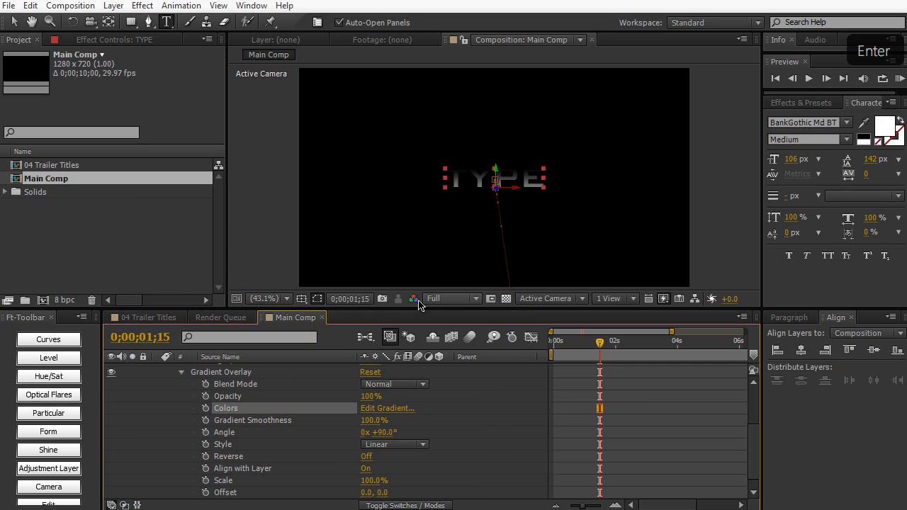
- Recolour TYPE's overlay gradient with a dark grey 565656 first stop and a white FFFFFF end stop, then deselect the layer
click(403, 411)
click(417, 262)
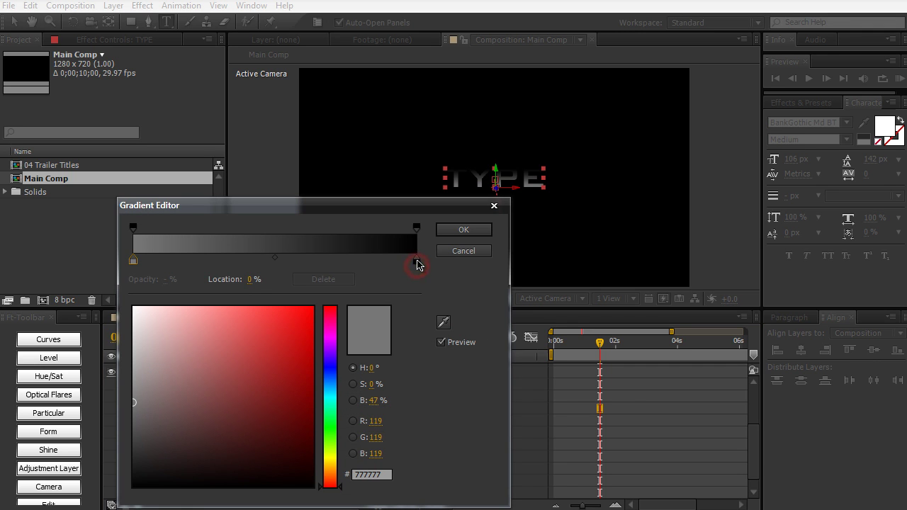
drag(153, 363, 117, 309)
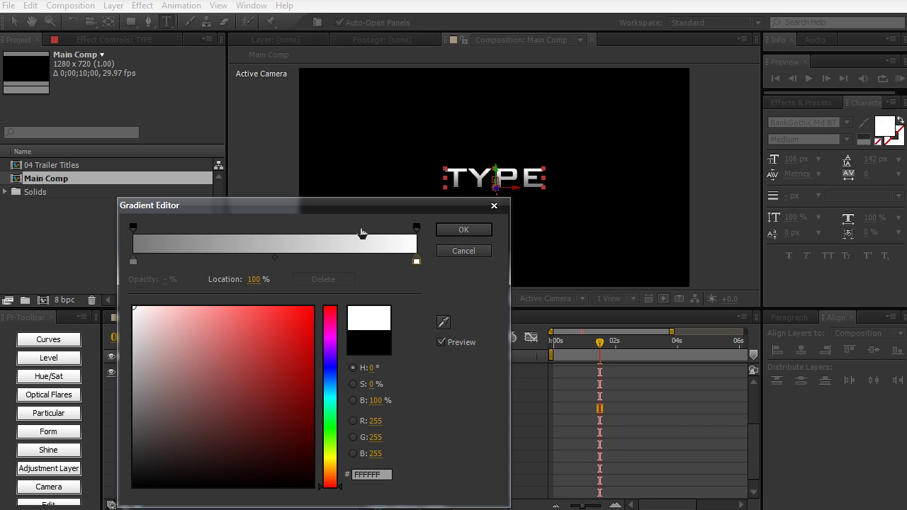
click(134, 261)
drag(133, 422, 127, 426)
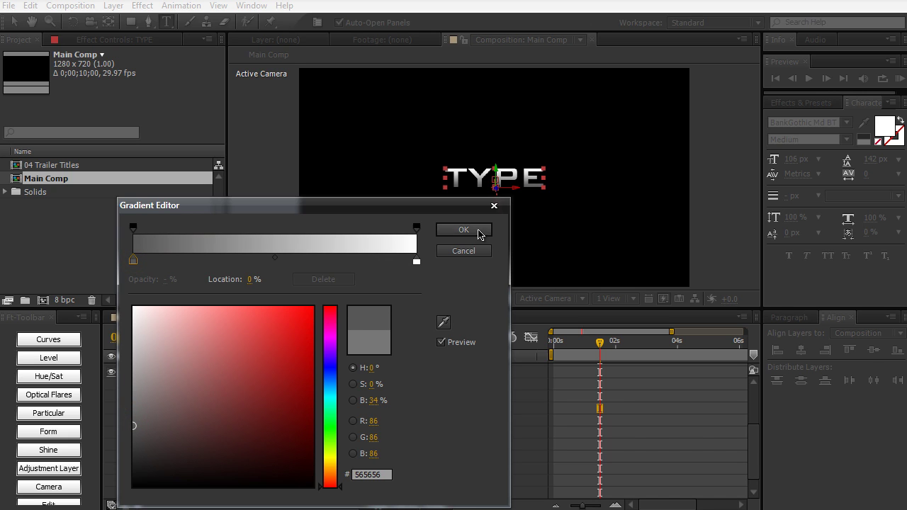
click(482, 232)
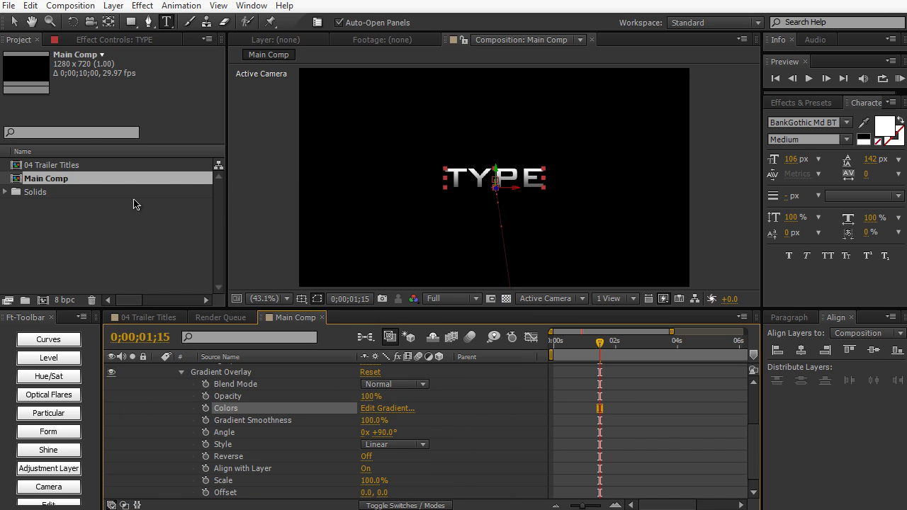
click(14, 22)
click(273, 165)
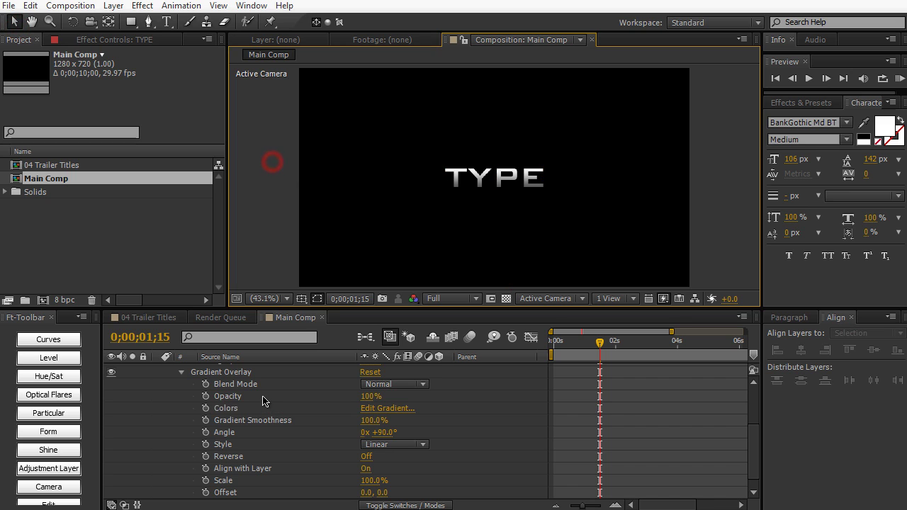
- Add a Bevel and Emboss layer style to the TYPE layer and collapse the Gradient Overlay settings
scroll(261, 396, up, 2)
click(261, 387)
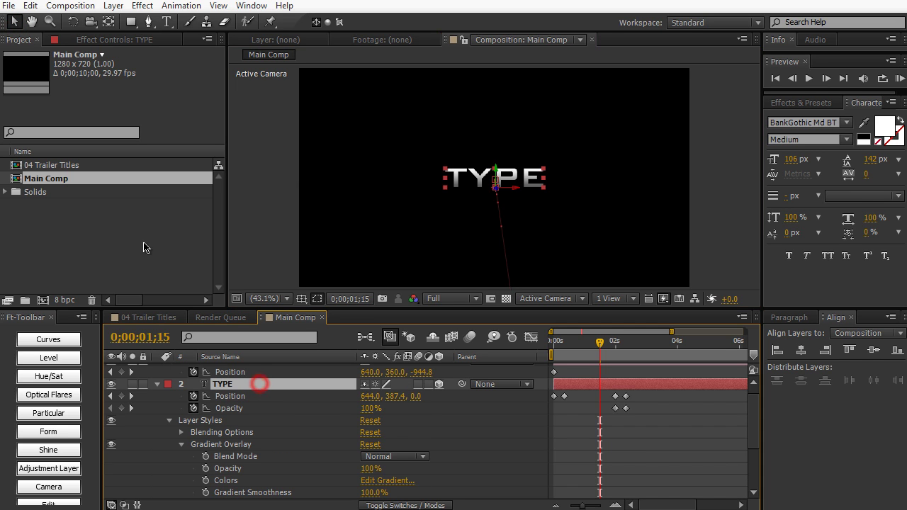
click(104, 7)
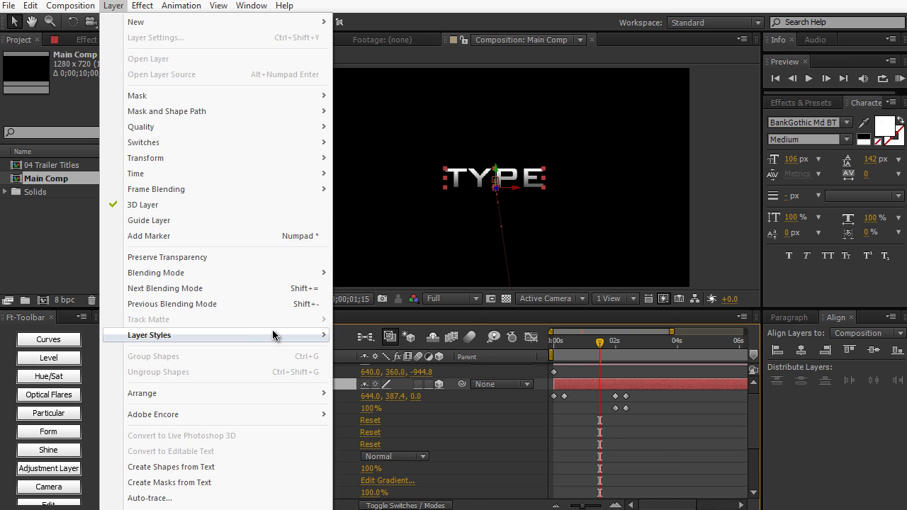
mouse_move(272, 334)
click(390, 450)
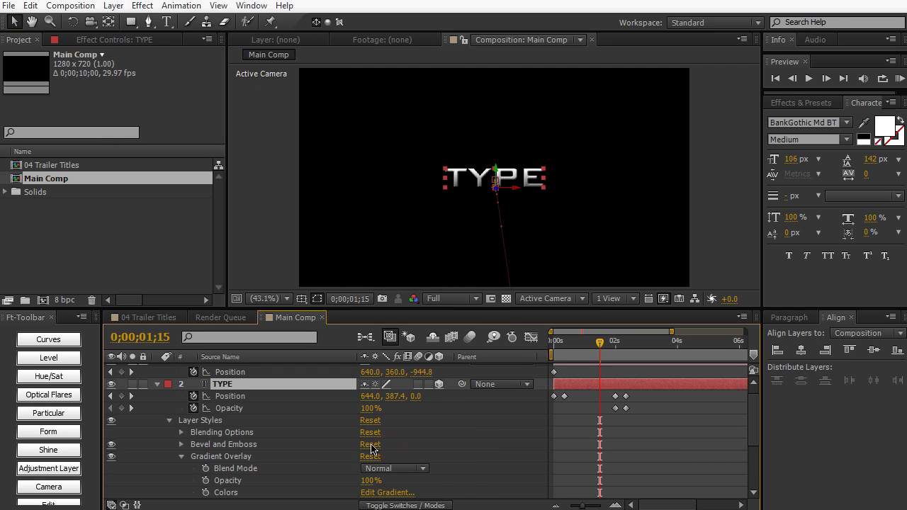
click(180, 451)
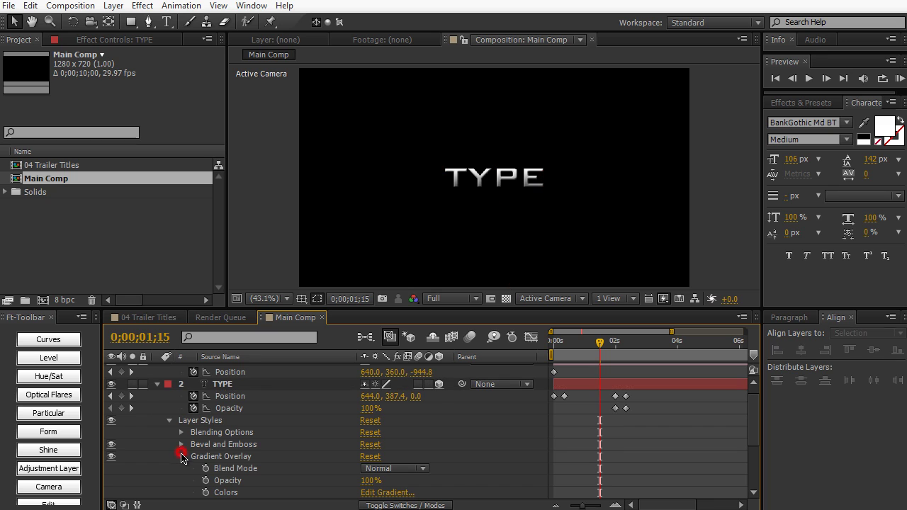
click(181, 455)
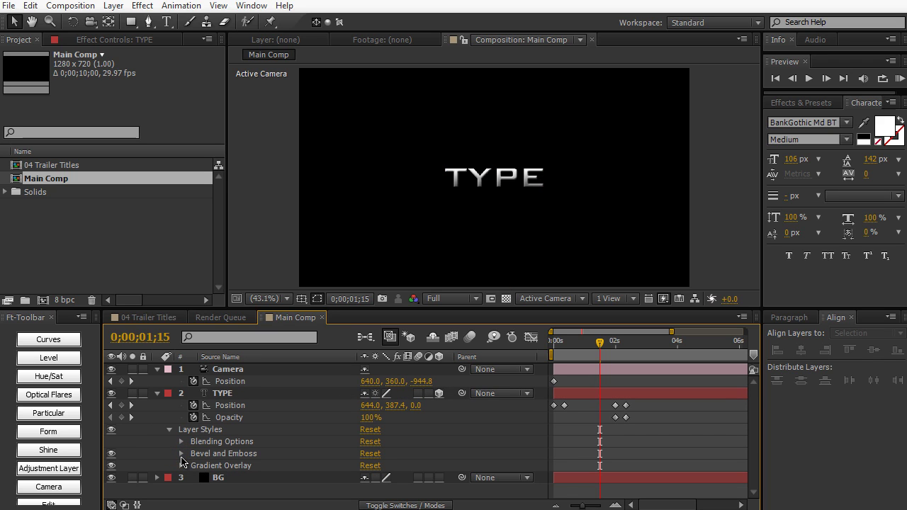
- Set the Bevel and Emboss size on TYPE to 2 and inspect the bevelled text up close
click(182, 456)
click(366, 430)
text(2)
key(KP_Enter)
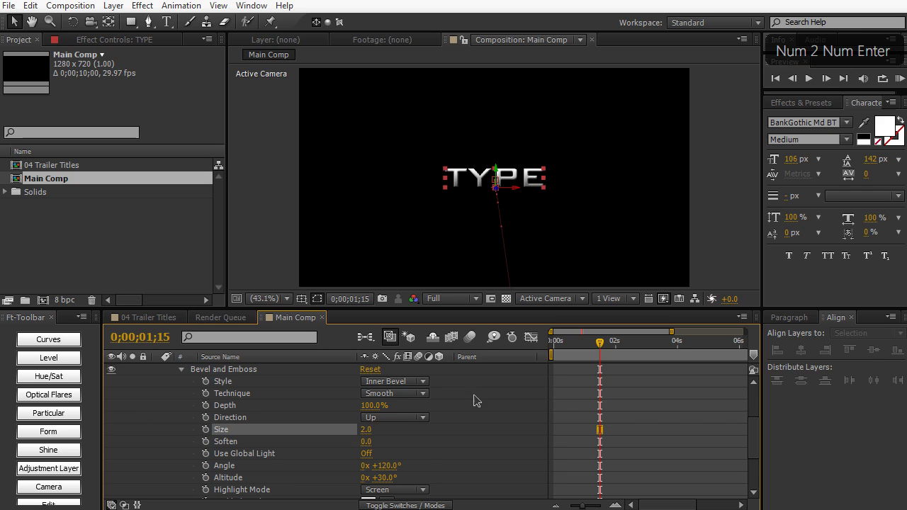
scroll(481, 192, up, 4)
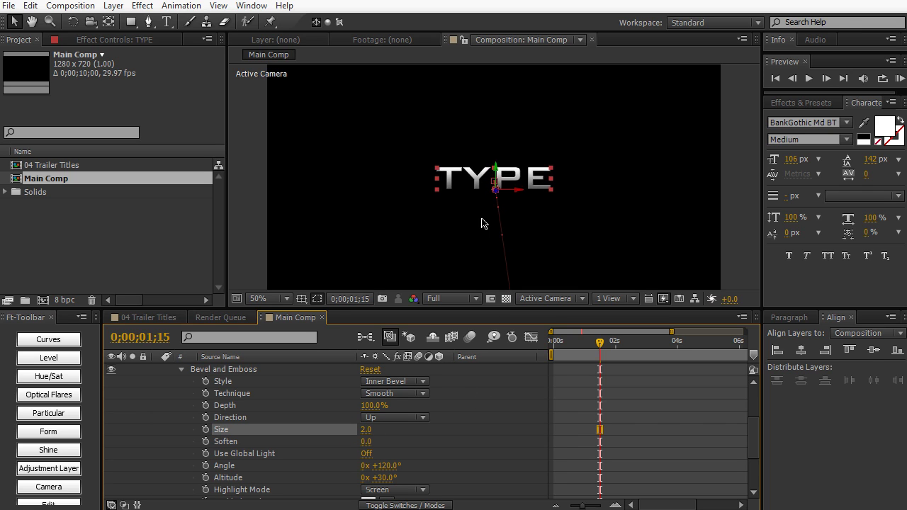
key(comma)
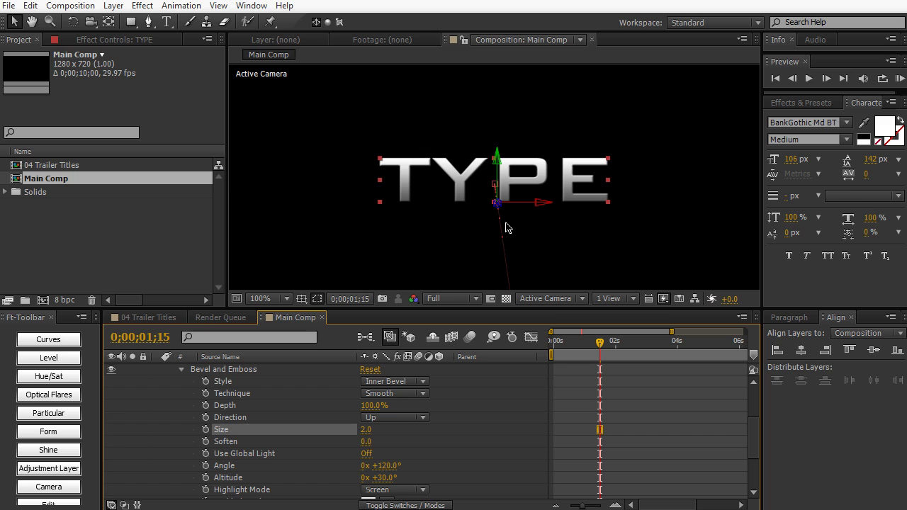
key(comma)
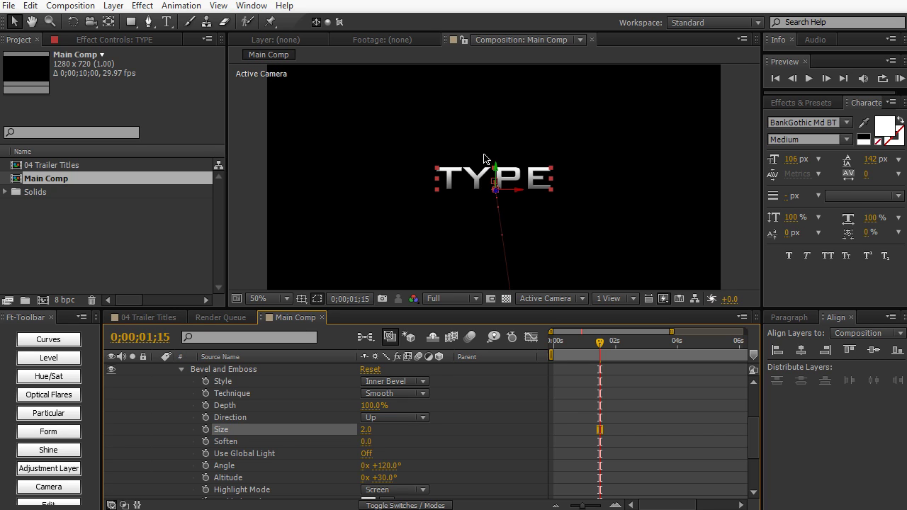
- Collapse TYPE's properties, scrub through its opening animation and compare it with the 04 Trailer Titles composition
scroll(247, 418, up, 2)
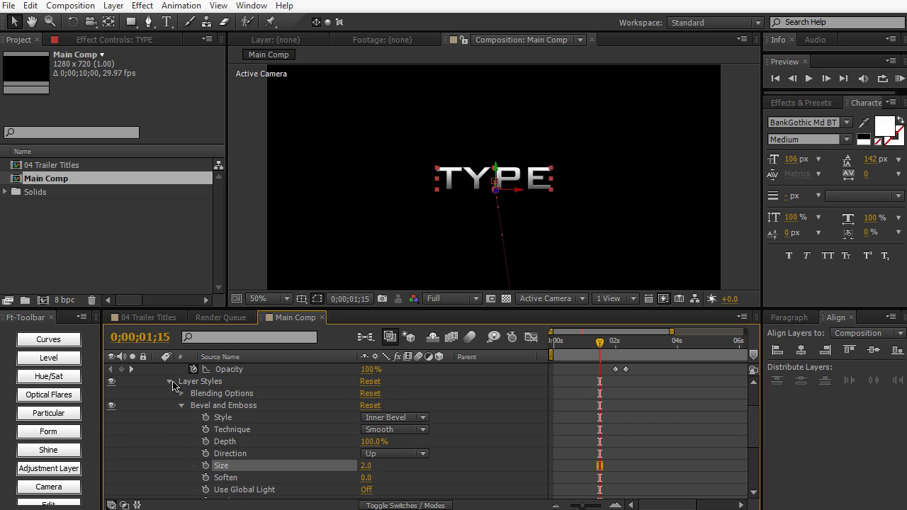
scroll(179, 393, up, 3)
click(156, 394)
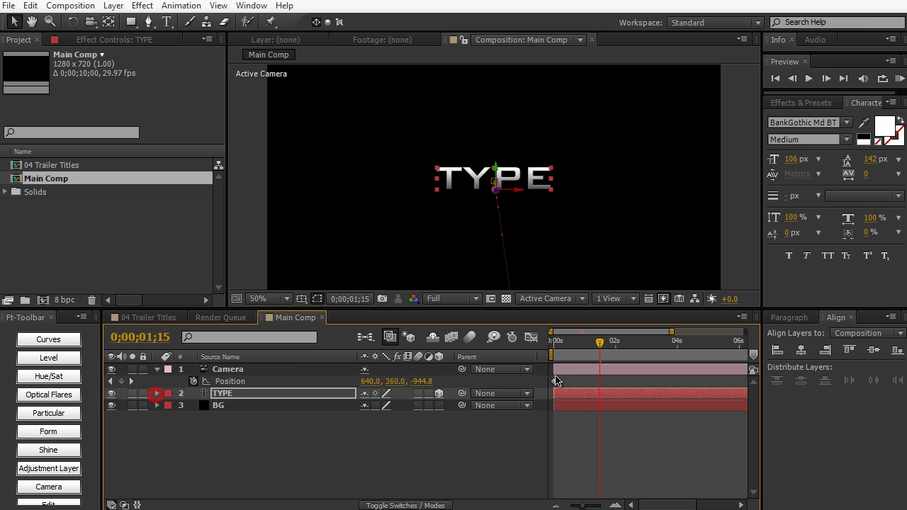
drag(572, 341, 599, 343)
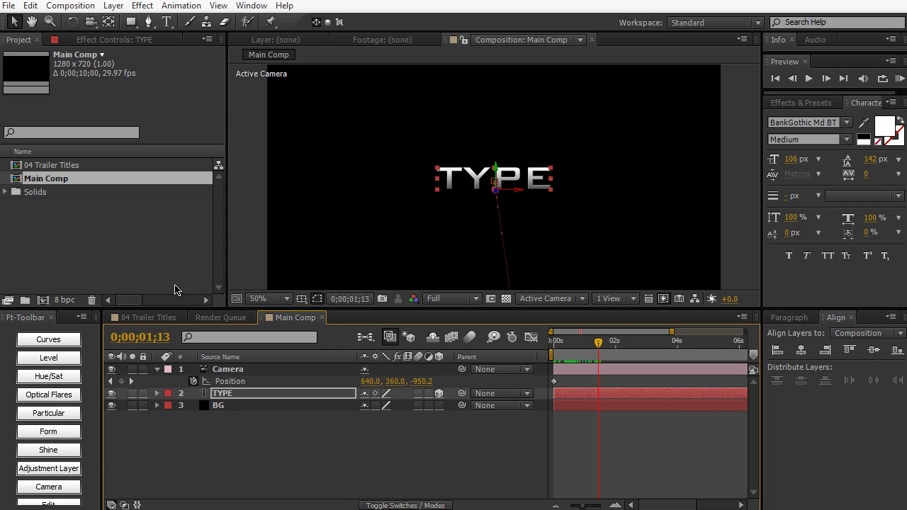
click(149, 318)
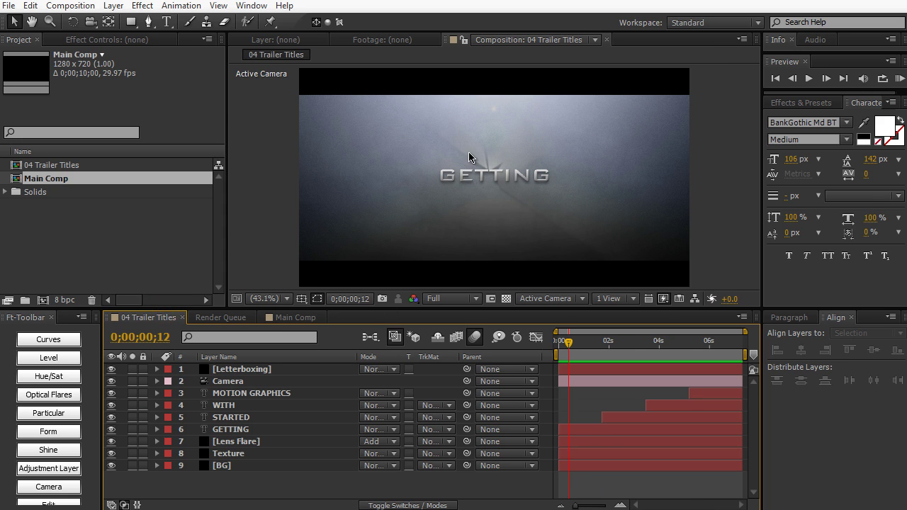
click(305, 317)
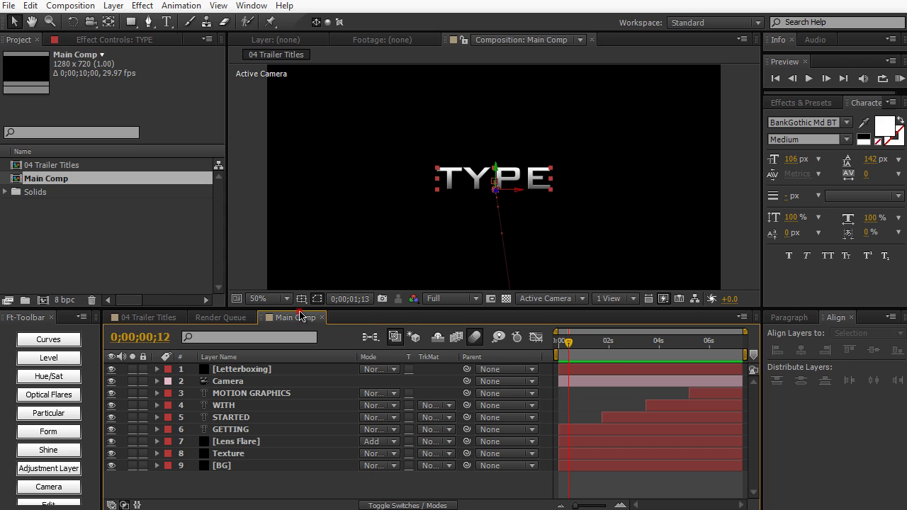
- Find CC Light Rays by searching for "cc light", apply it to TYPE and move its center to 620, 364
click(801, 102)
click(802, 118)
text(cc light)
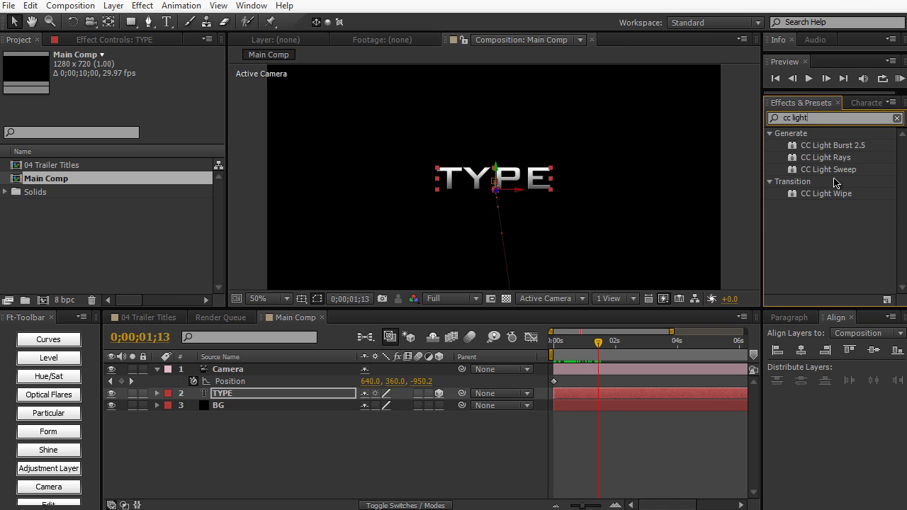
drag(825, 158, 514, 182)
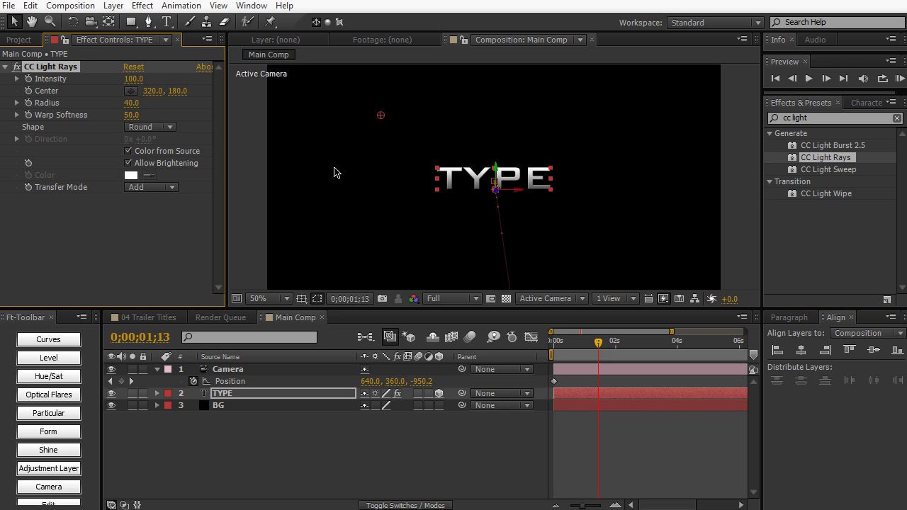
drag(378, 118, 483, 188)
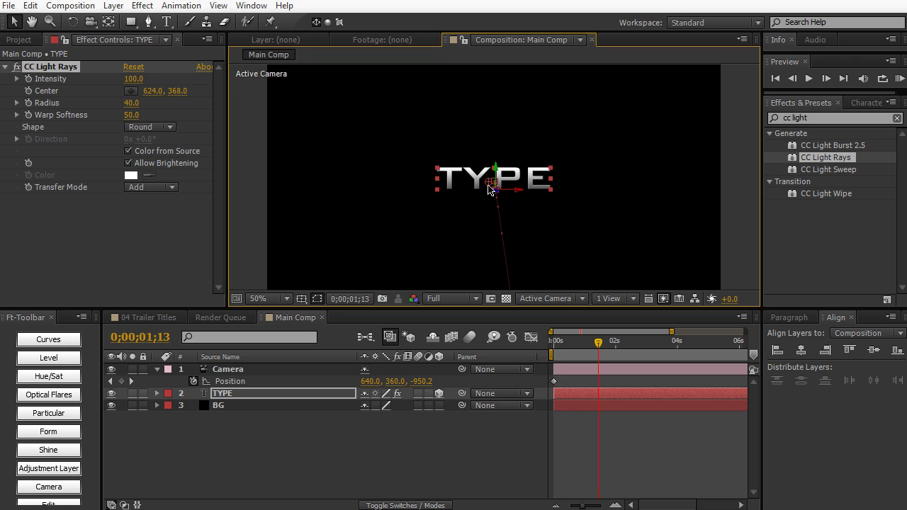
drag(488, 186, 487, 184)
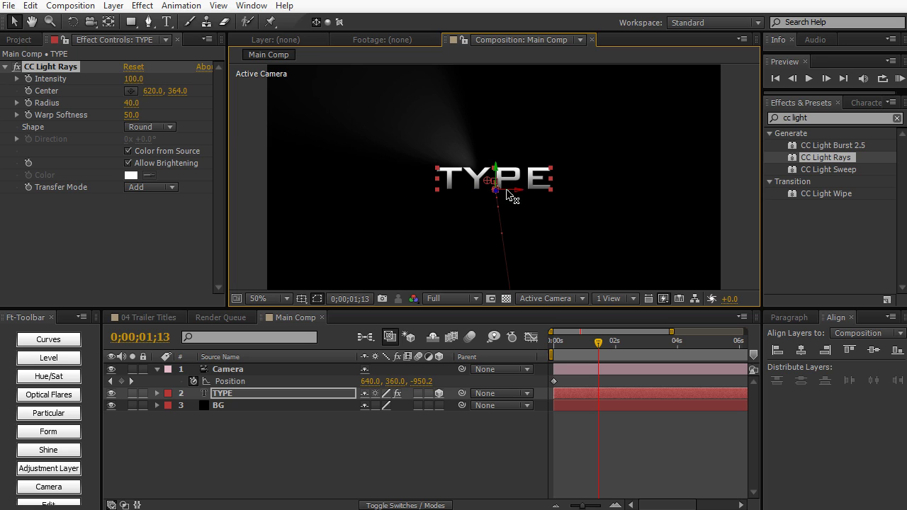
- Reveal TYPE's keyframes and start animating the CC Light Rays Center at 0;00;00;10, aligned with the text's arrival keyframe
drag(596, 340, 552, 343)
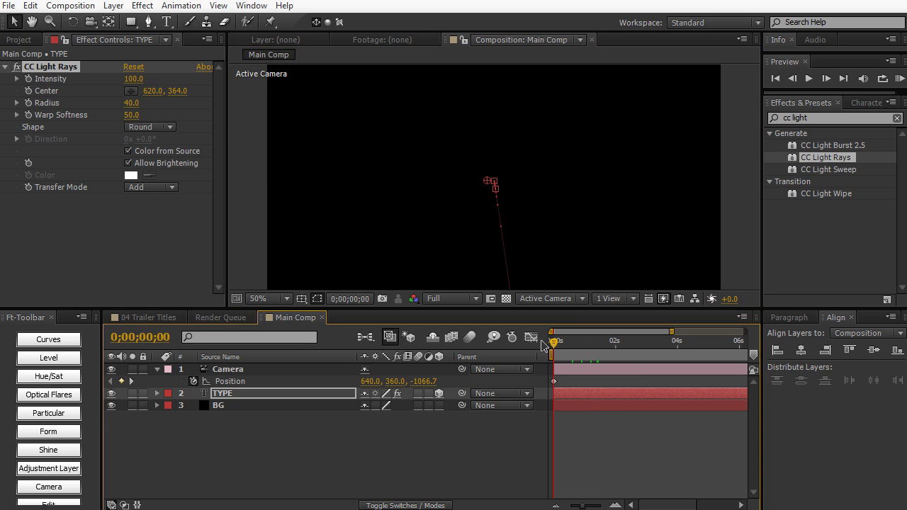
key(u)
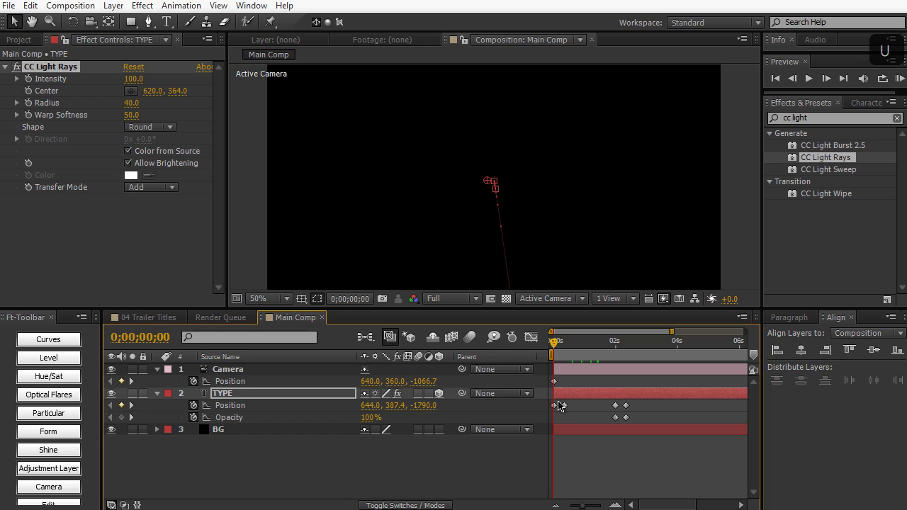
click(565, 343)
drag(564, 349, 566, 349)
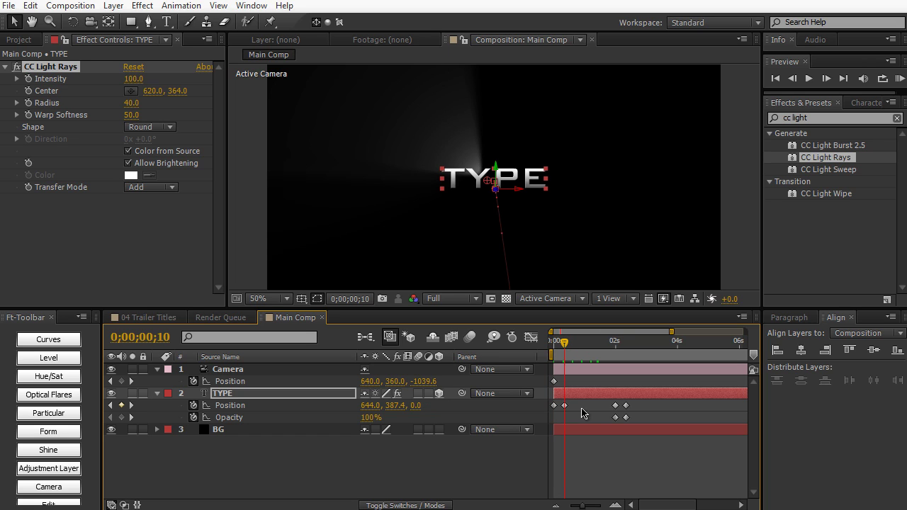
mouse_move(567, 414)
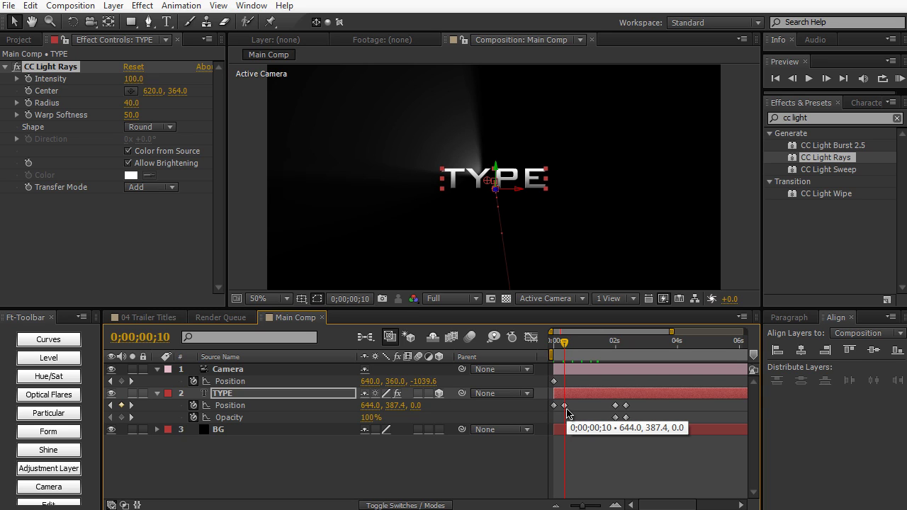
click(575, 422)
click(565, 405)
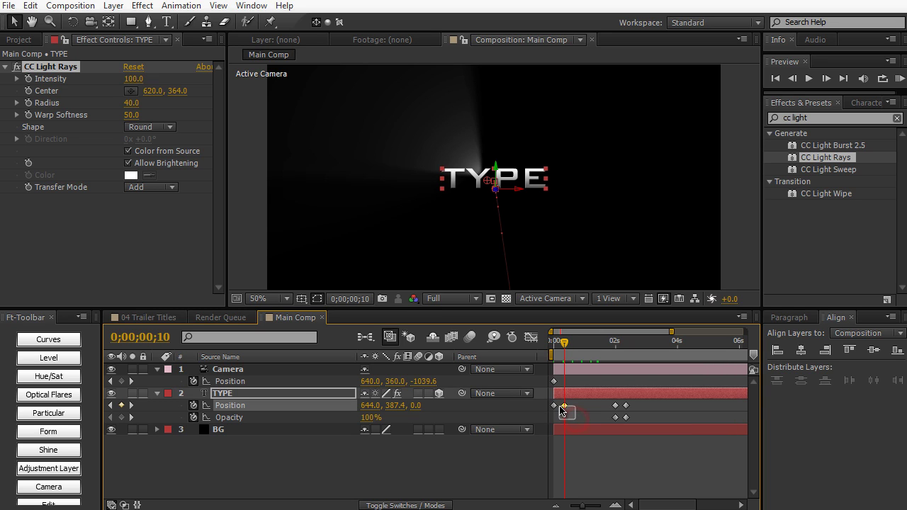
click(29, 91)
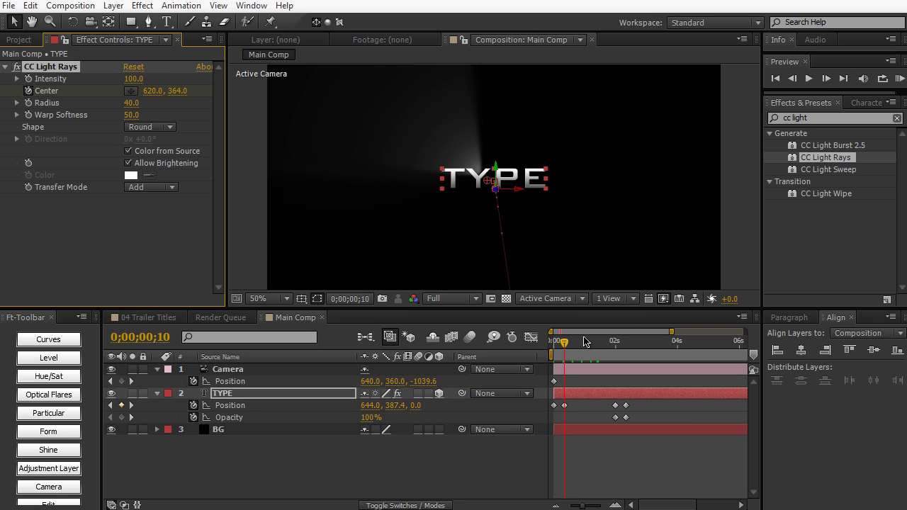
- Keyframe the CC Light Rays Center at 667, 364 at 0;00;02;00 and scrub through the moving rays
drag(565, 342, 617, 351)
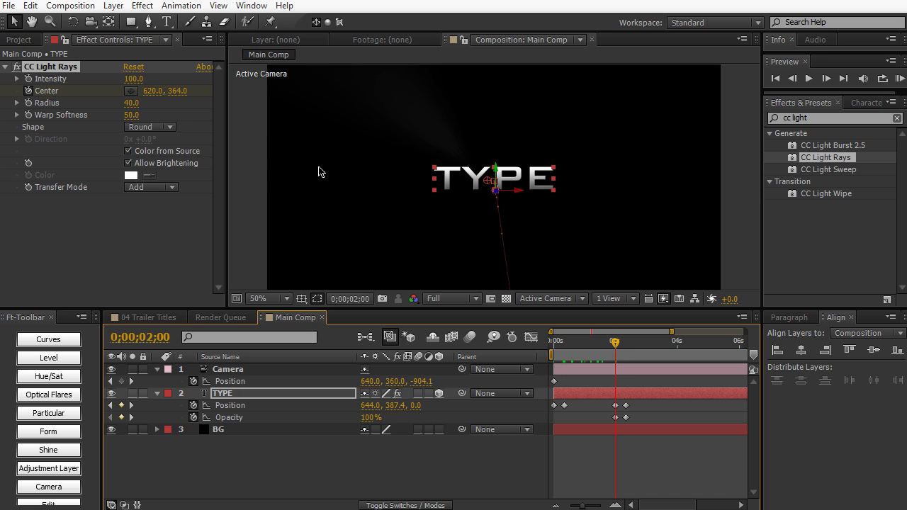
drag(150, 92, 183, 93)
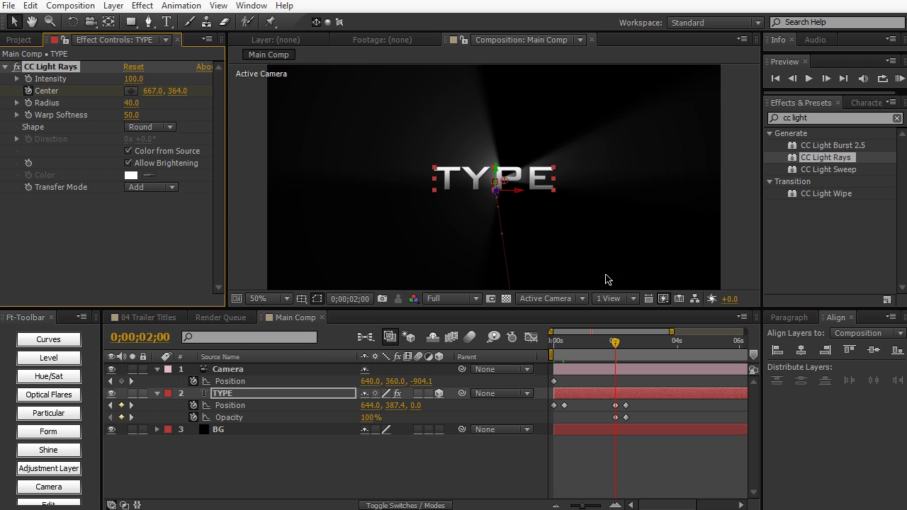
drag(568, 347, 564, 347)
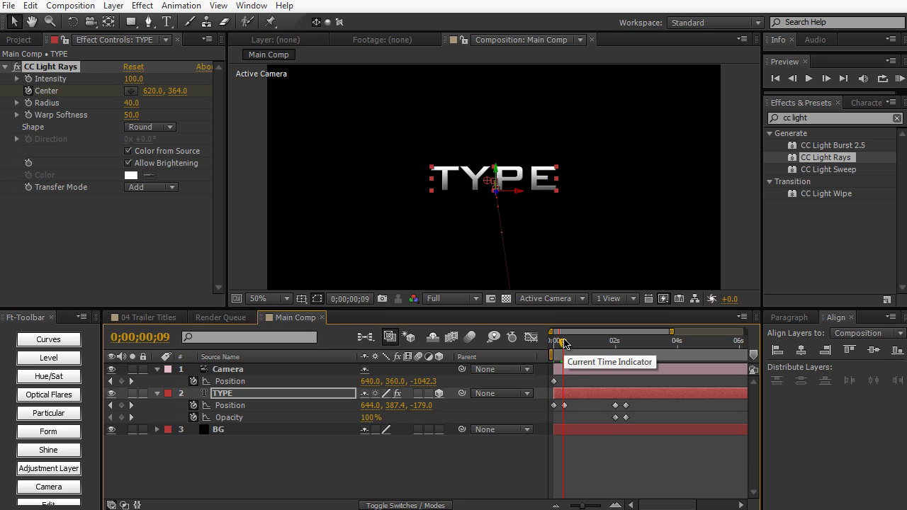
drag(564, 343, 612, 353)
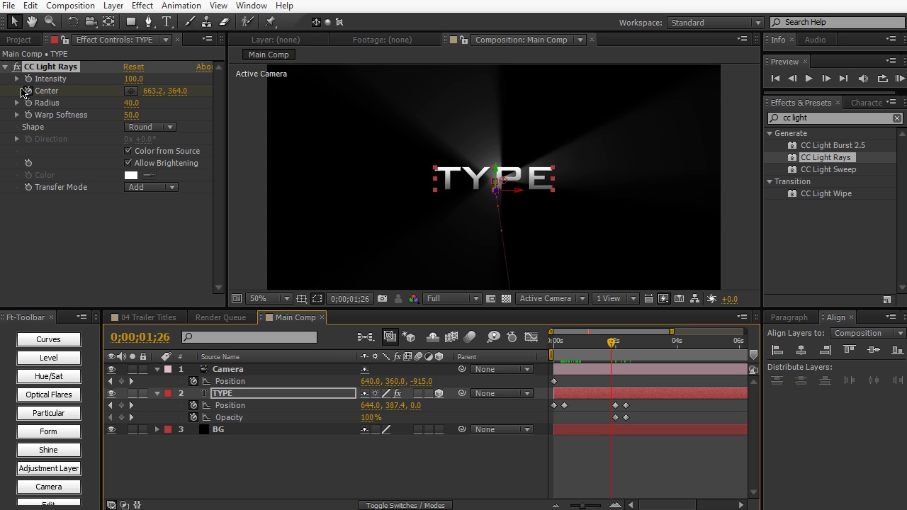
- Select the TYPE layer and collapse its properties in the timeline
click(28, 91)
click(324, 394)
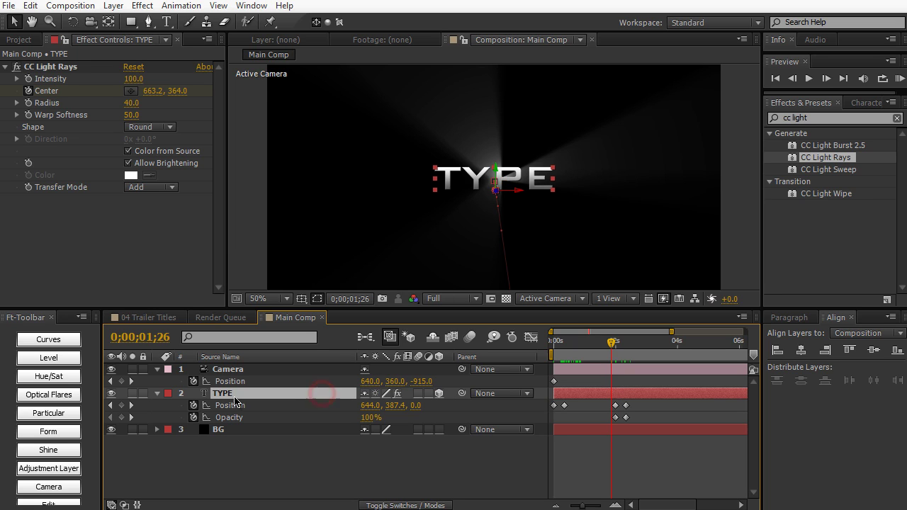
click(158, 394)
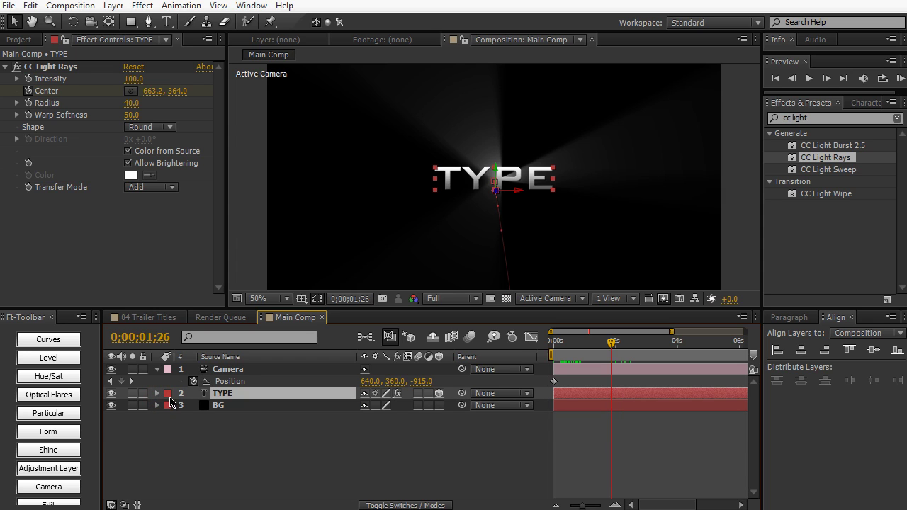
- Reveal TYPE's keyframes and trim the layer's out point to shortly after its exit keyframes, just before 0;00;03;00
key(u)
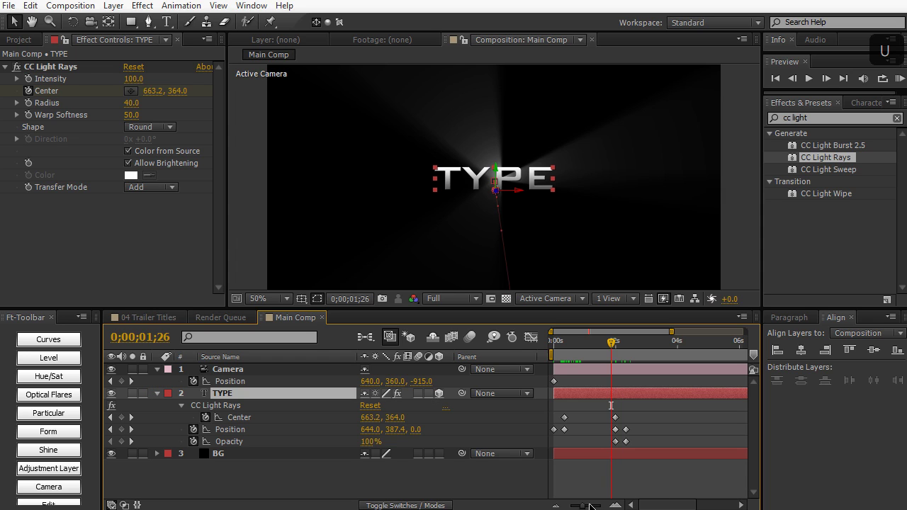
drag(584, 507, 570, 508)
drag(743, 395, 623, 413)
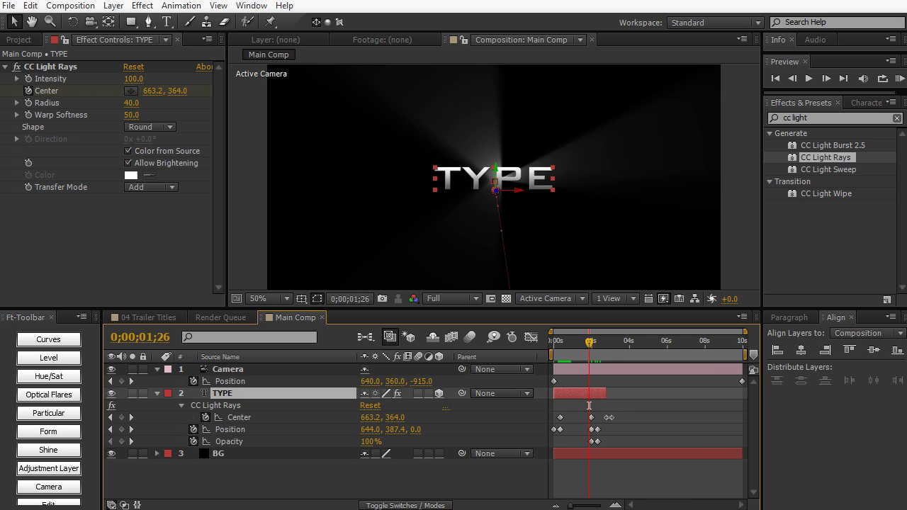
- Duplicate the TYPE layer and shift the copy to start at 0;00;02;00, in line with the original's exit keyframes
click(289, 393)
key(ctrl+d)
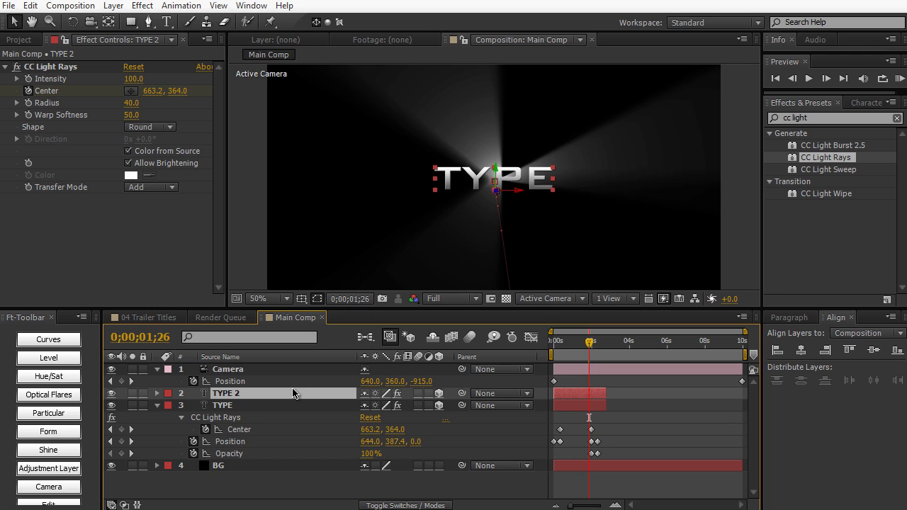
click(31, 6)
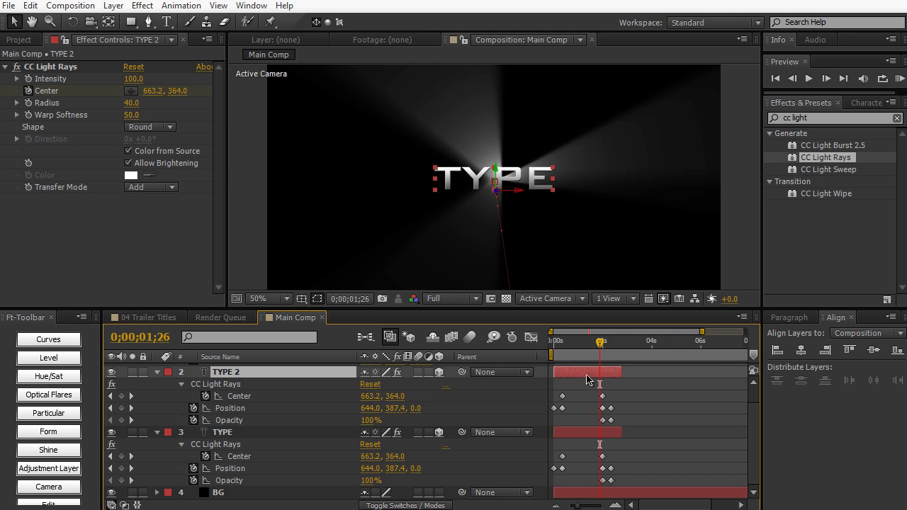
drag(577, 378, 628, 384)
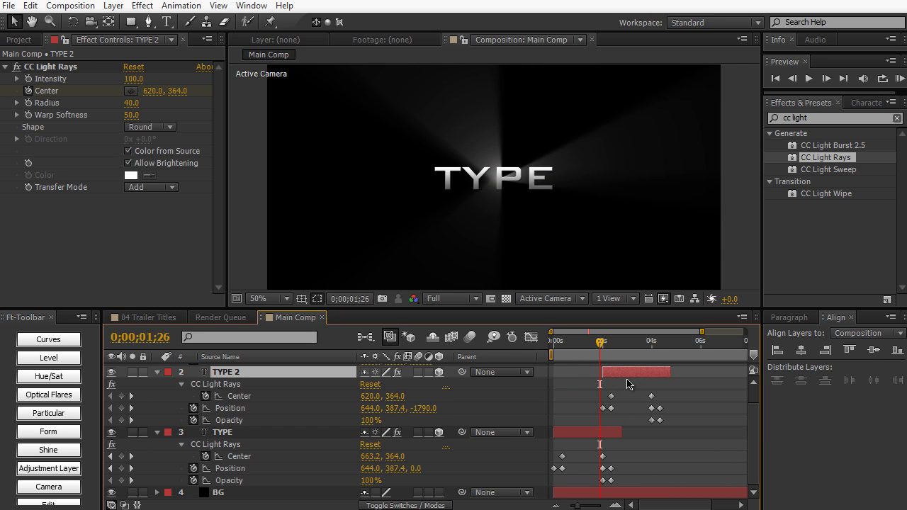
drag(588, 507, 586, 506)
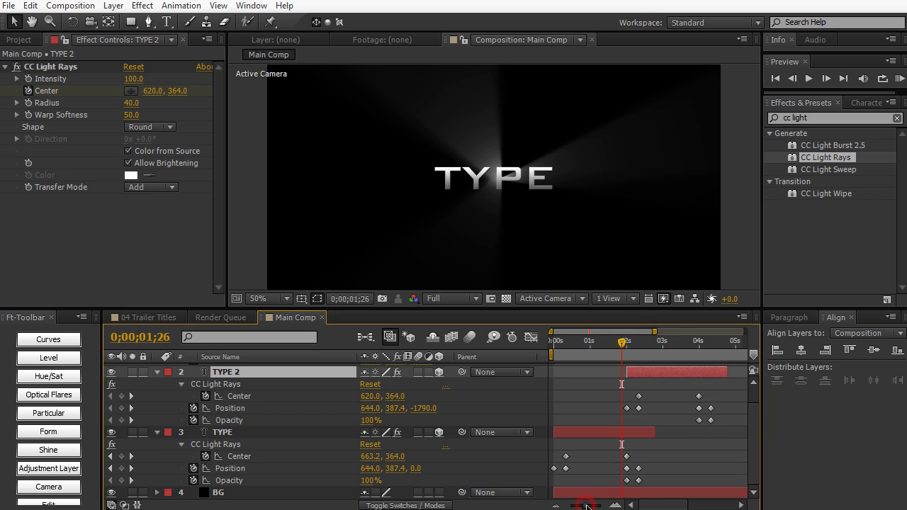
drag(632, 341, 639, 343)
click(228, 434)
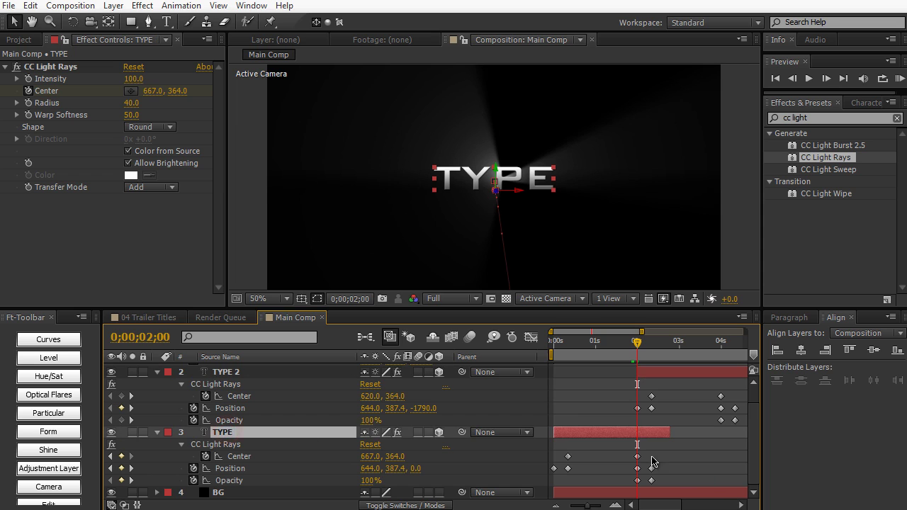
drag(643, 454, 631, 494)
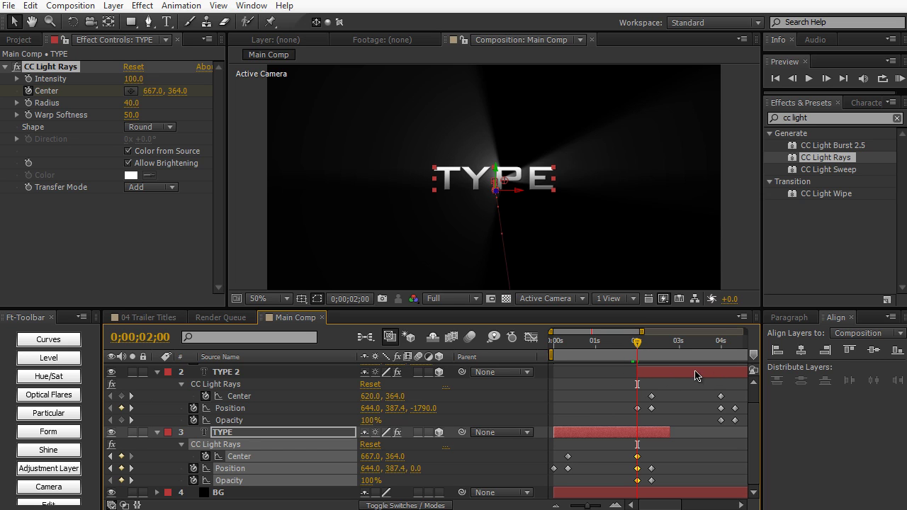
- Change the duplicate title's text to WHATEVER at 0;00;02;10
drag(638, 344, 651, 343)
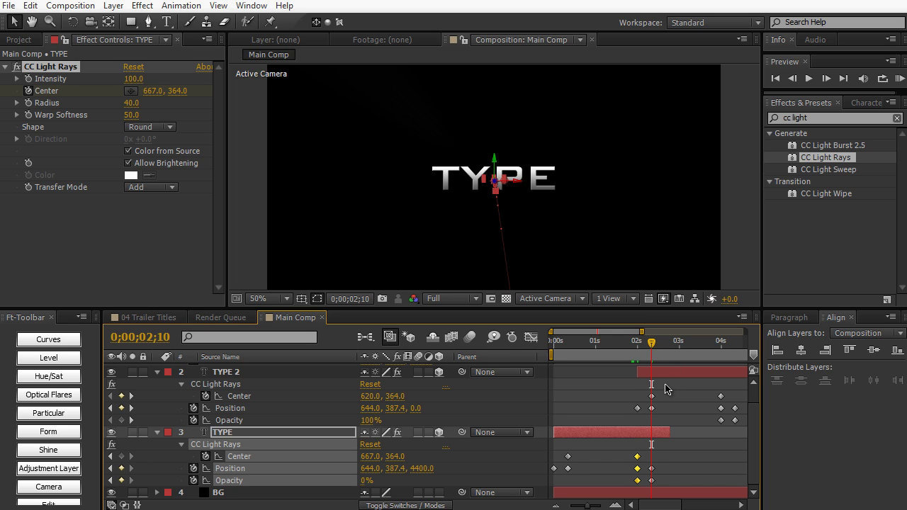
click(259, 374)
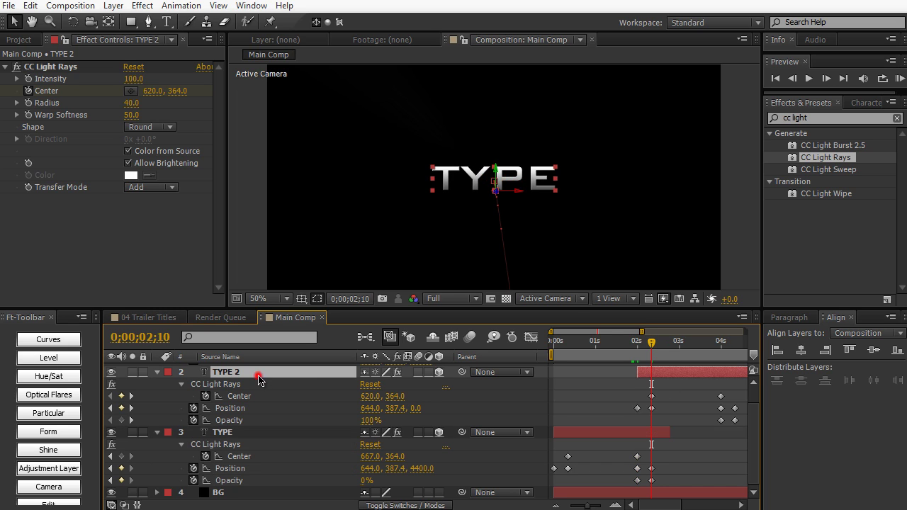
click(521, 174)
double_click(522, 175)
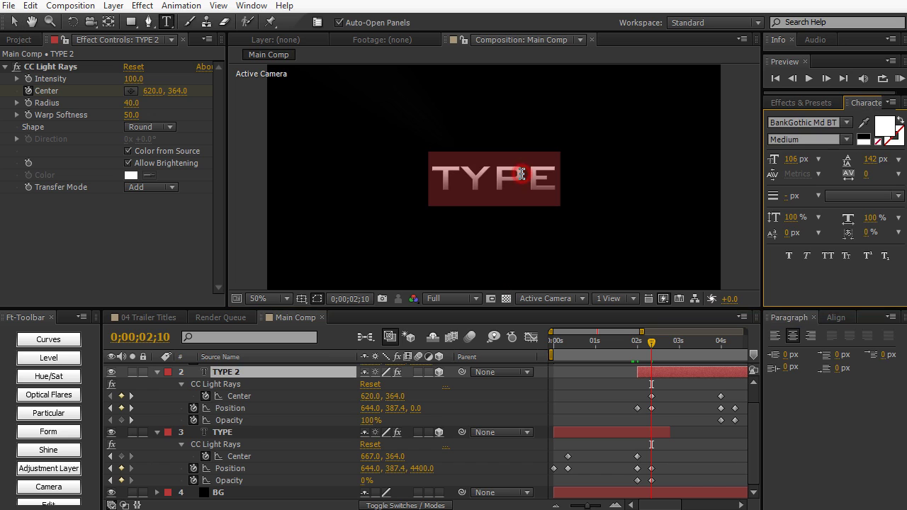
text(WHATEVER)
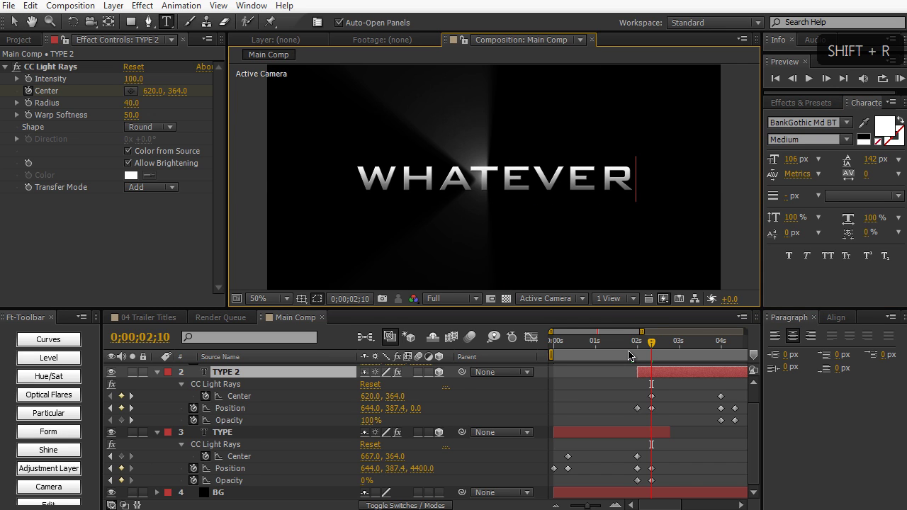
- Preview the TYPE and WHATEVER titles from the start and scrub to 0;00;01;28
drag(630, 347, 538, 355)
key(KP_0)
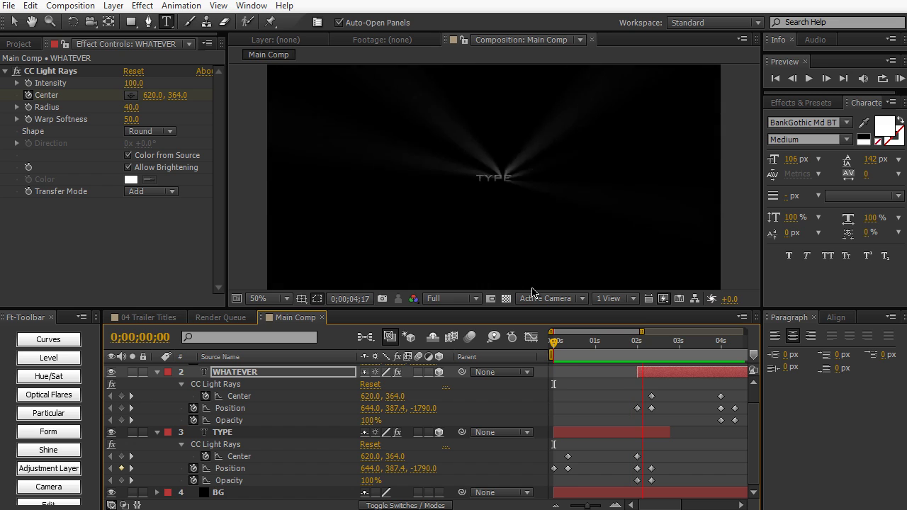
click(532, 290)
drag(560, 343, 633, 349)
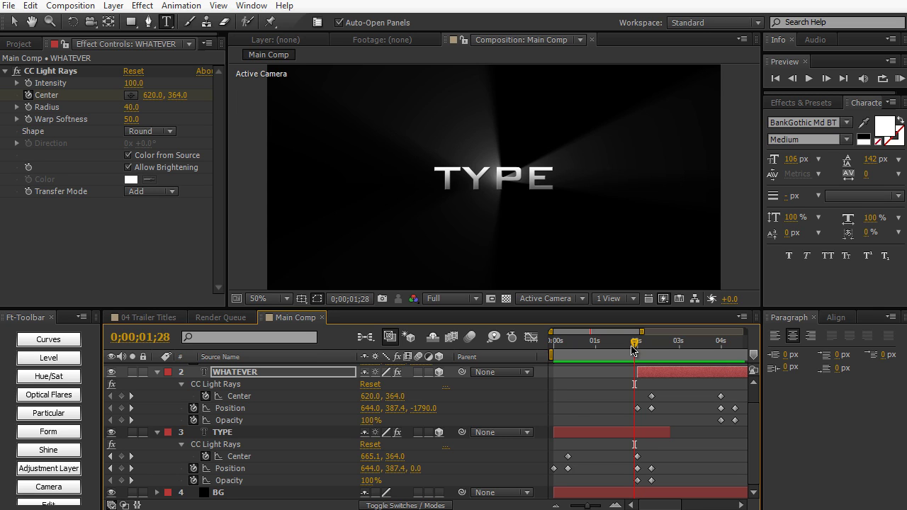
- Apply Easy Ease to TYPE's light-ray Center keyframes, its inner Position keyframes and its first Opacity keyframe
drag(643, 447, 567, 492)
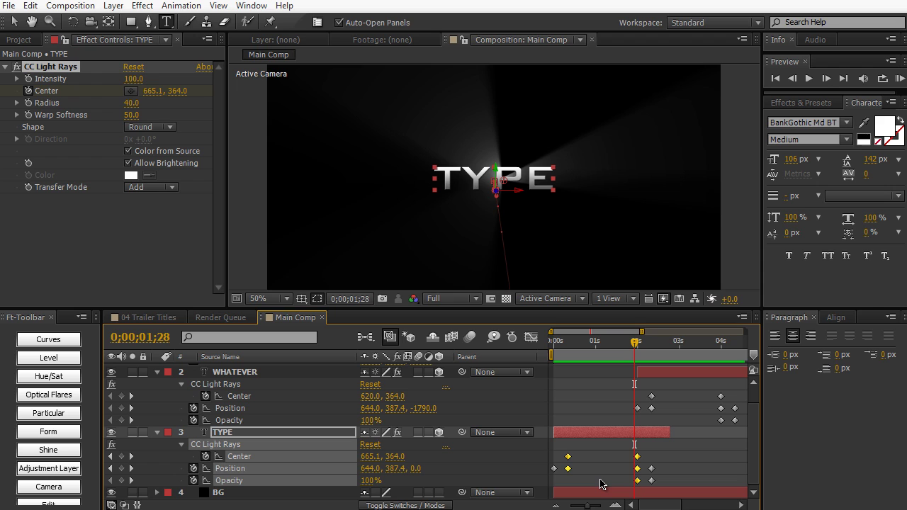
click(181, 6)
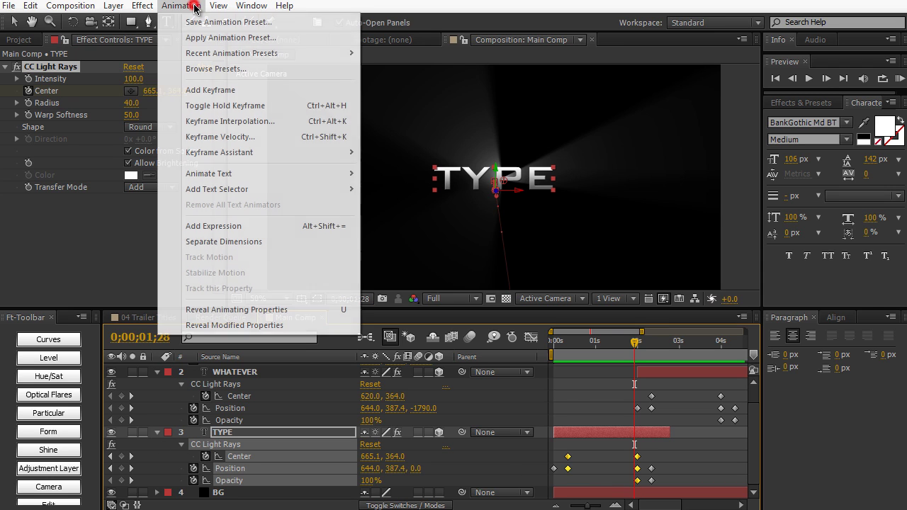
mouse_move(330, 155)
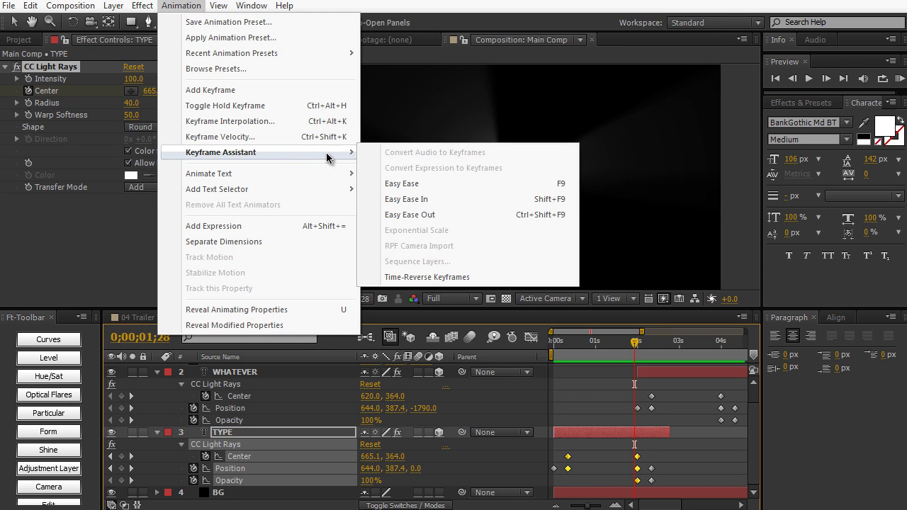
click(407, 183)
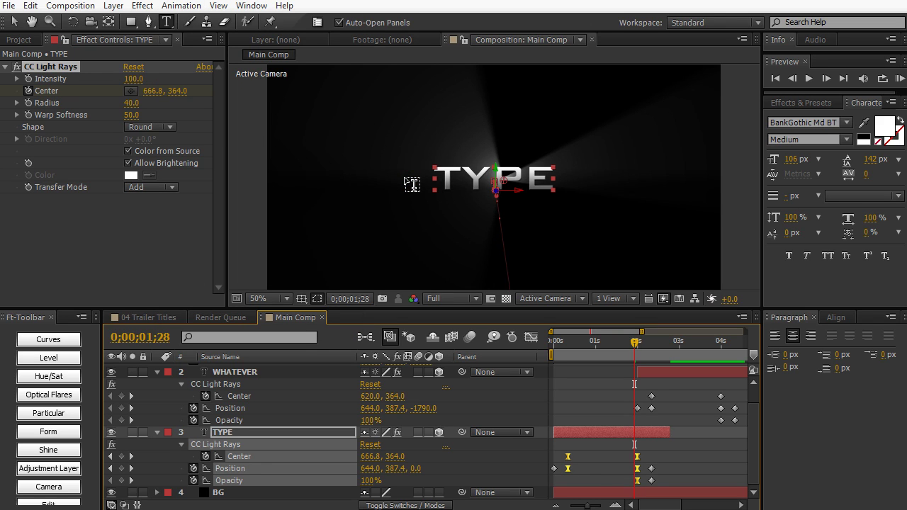
- Apply Easy Ease to WHATEVER's light-ray Center keyframes, its inner Position keyframes and its first Opacity keyframe
drag(647, 385, 726, 441)
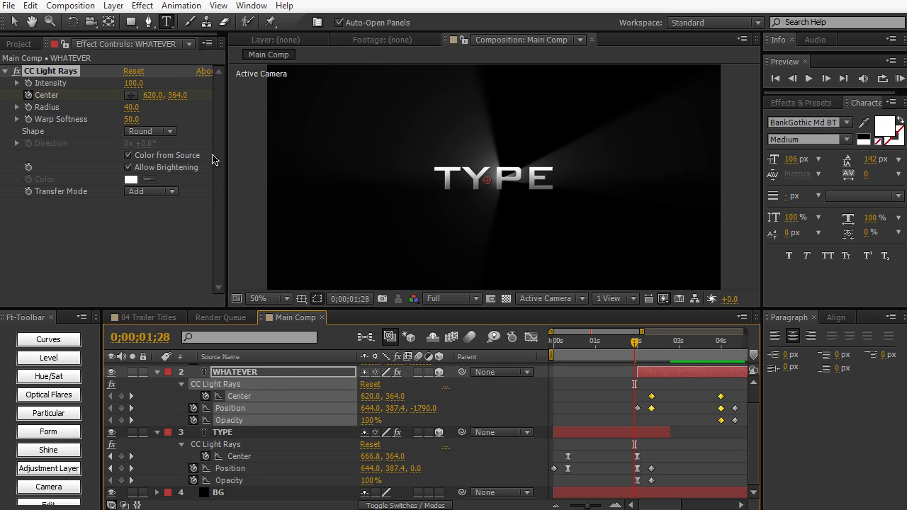
click(190, 6)
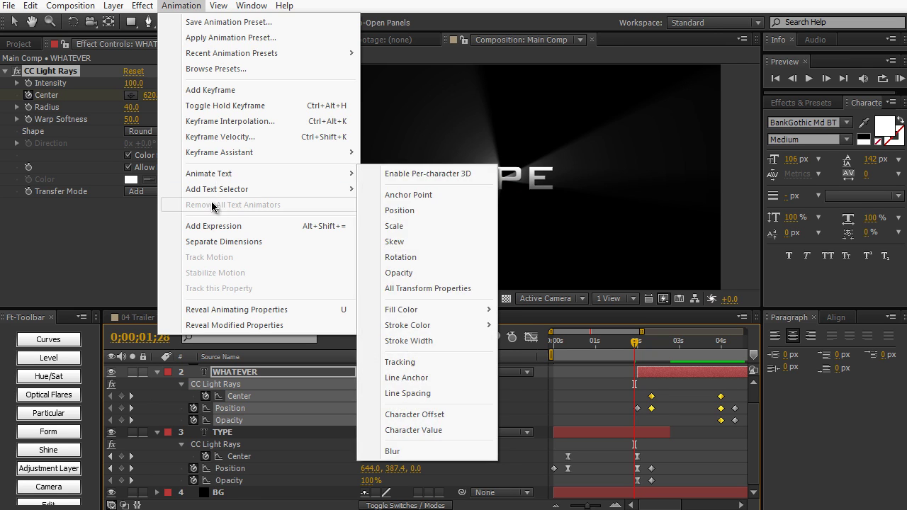
mouse_move(309, 146)
click(387, 183)
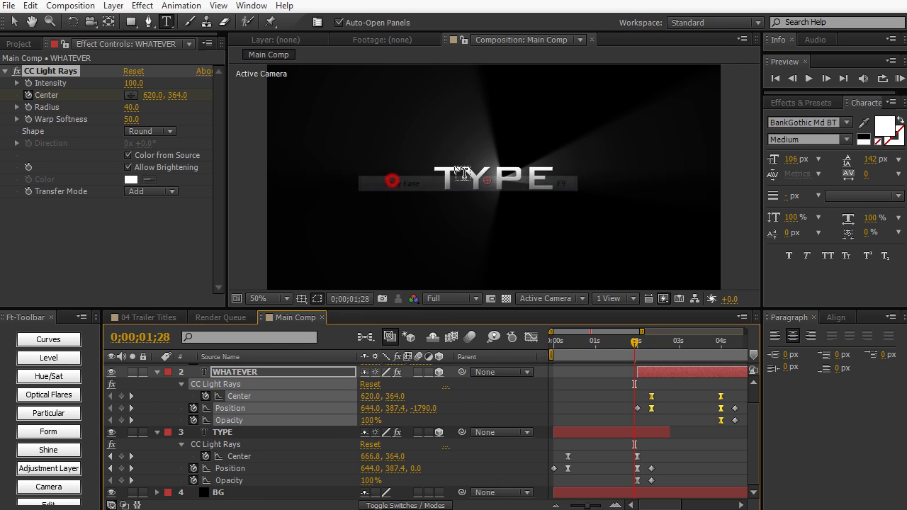
- Duplicate the WHATEVER layer, reveal the copy's keyframes and align its start with WHATEVER's exit at about 0;00;04;01
drag(588, 506, 574, 506)
drag(594, 345, 642, 343)
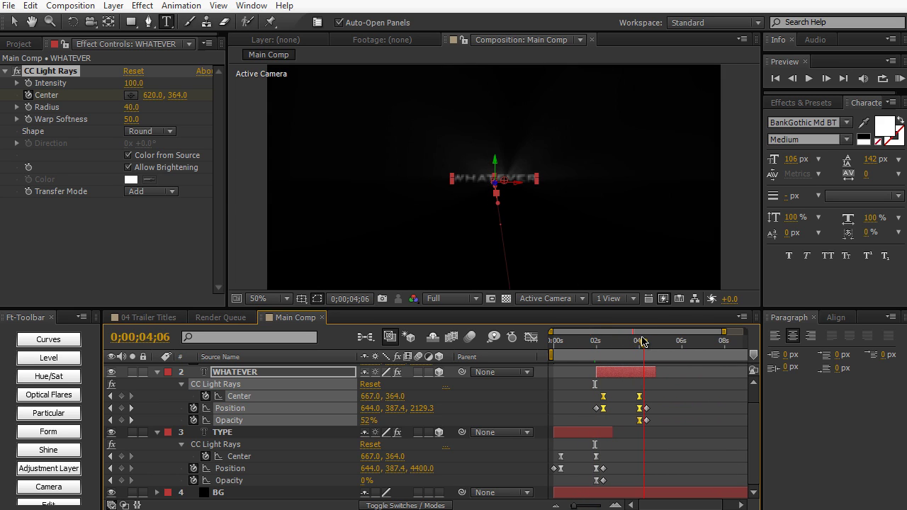
click(312, 371)
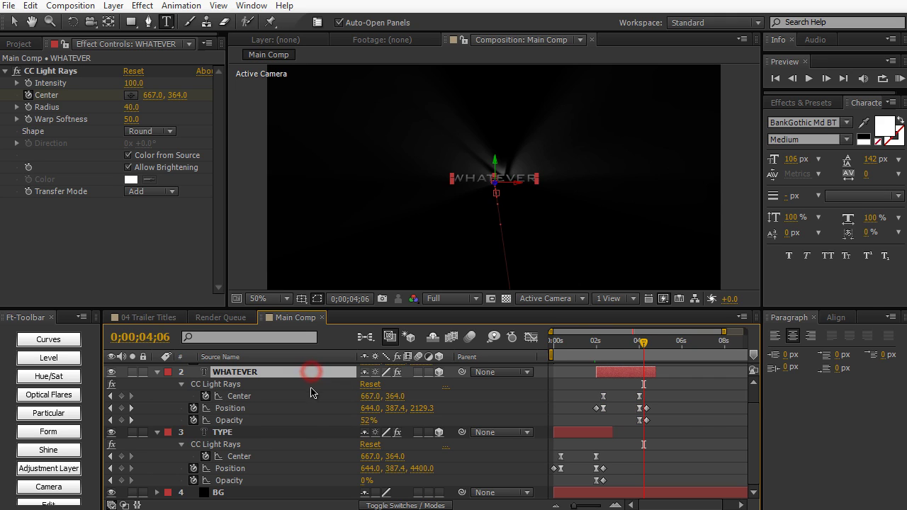
key(ctrl+d)
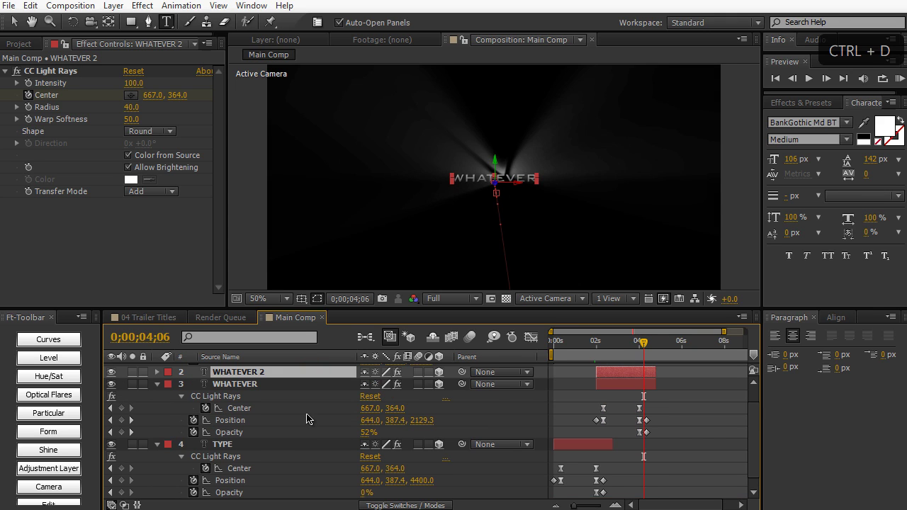
key(u)
drag(631, 380, 676, 379)
click(644, 343)
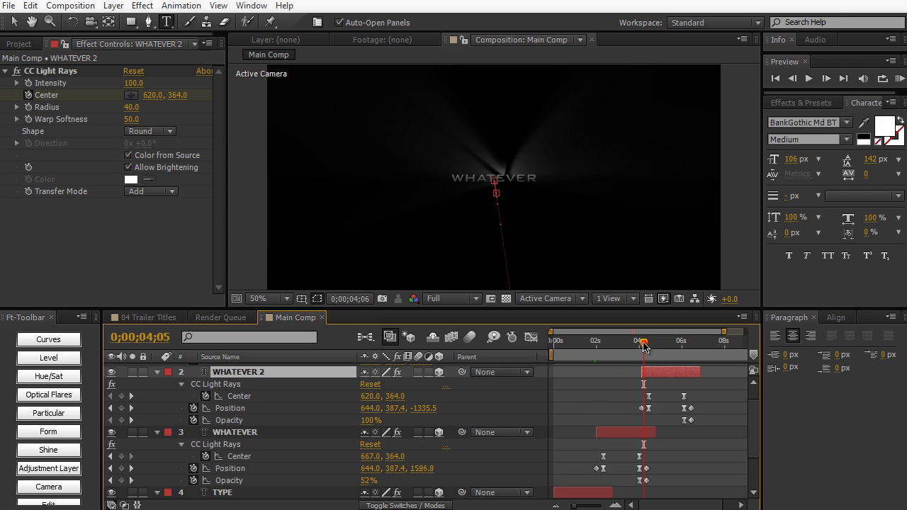
drag(644, 343, 641, 343)
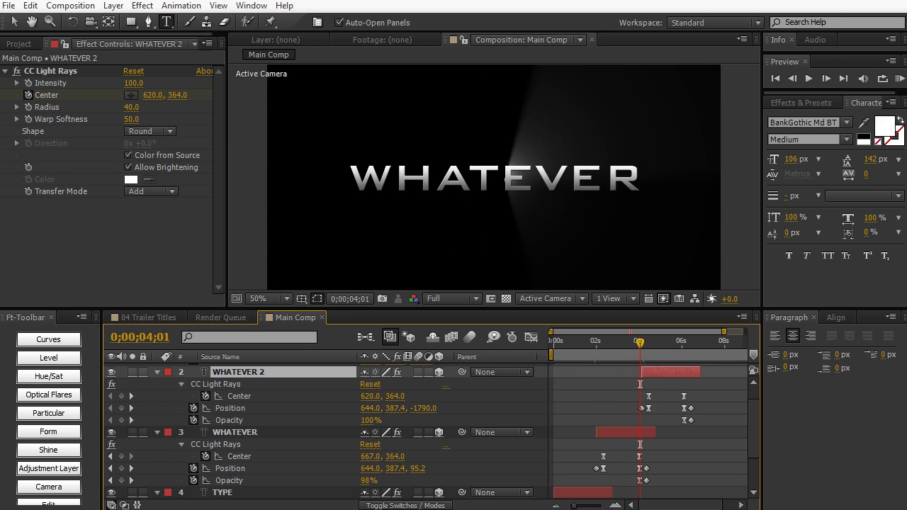
drag(578, 507, 594, 504)
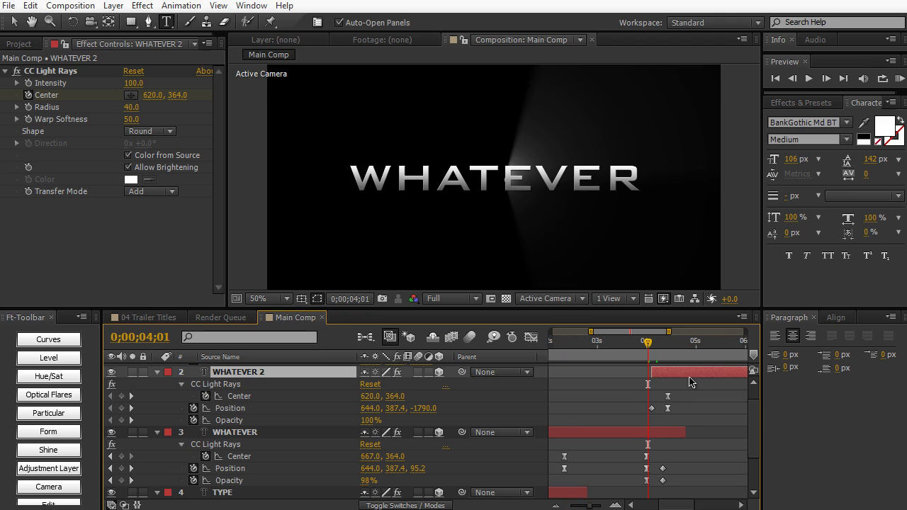
drag(688, 374, 694, 352)
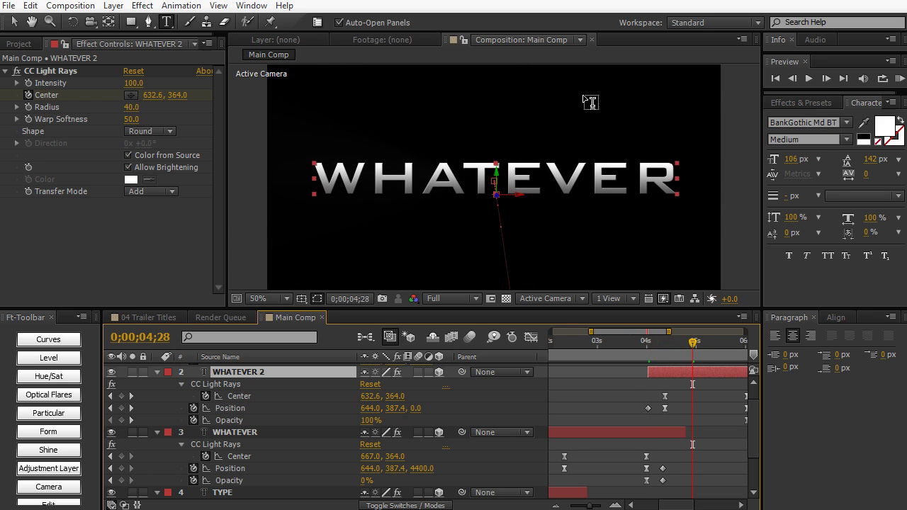
- Replace the text of the WHATEVER 2 layer with YOU WANT
click(584, 168)
key(ctrl+a)
text(YOU WANT)
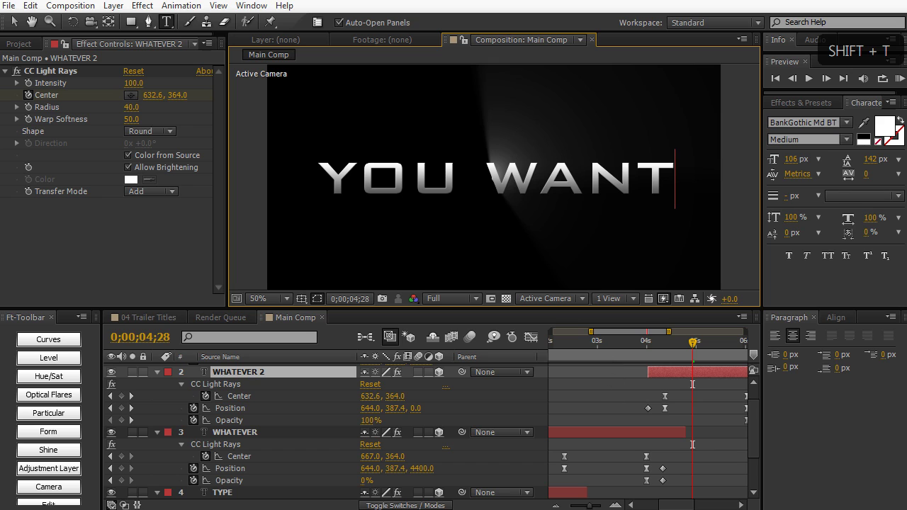
- Set the Camera's end Position keyframe at 0;00;09;29 to a Z value of about -354
drag(590, 506, 581, 507)
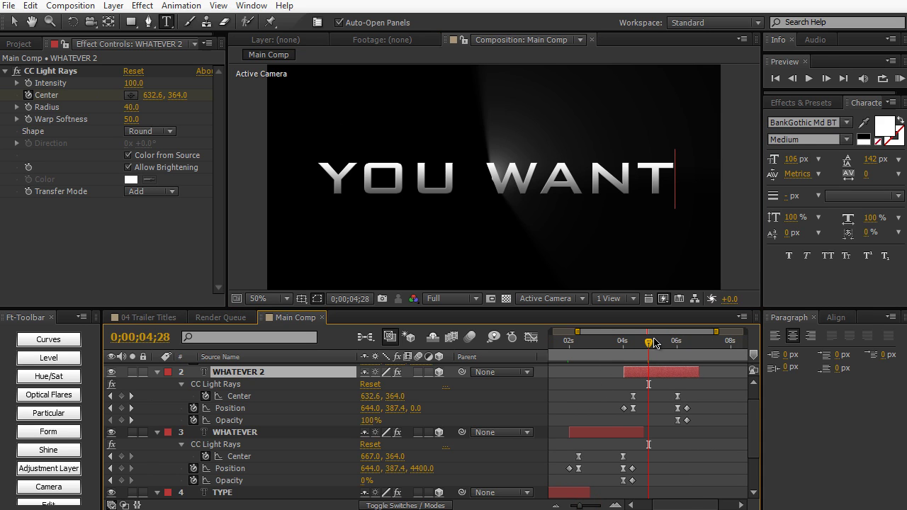
drag(658, 343, 845, 363)
scroll(656, 410, up, 1)
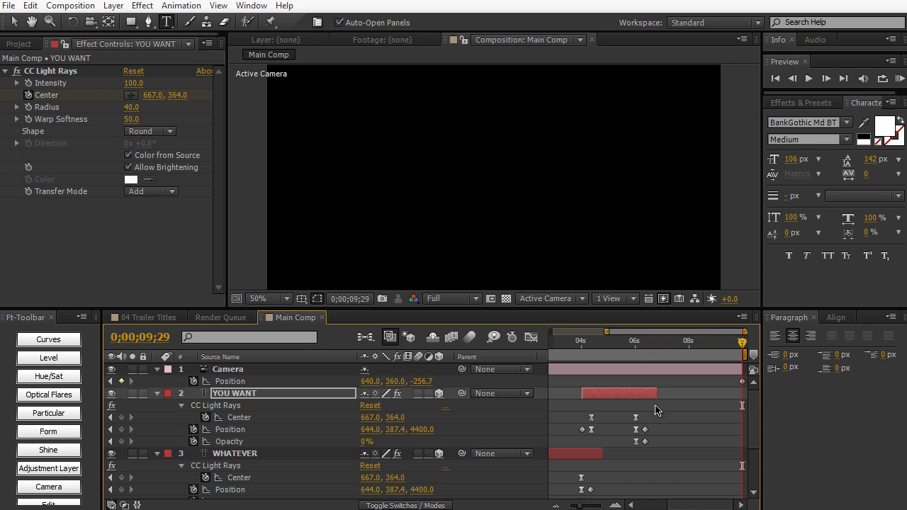
click(419, 383)
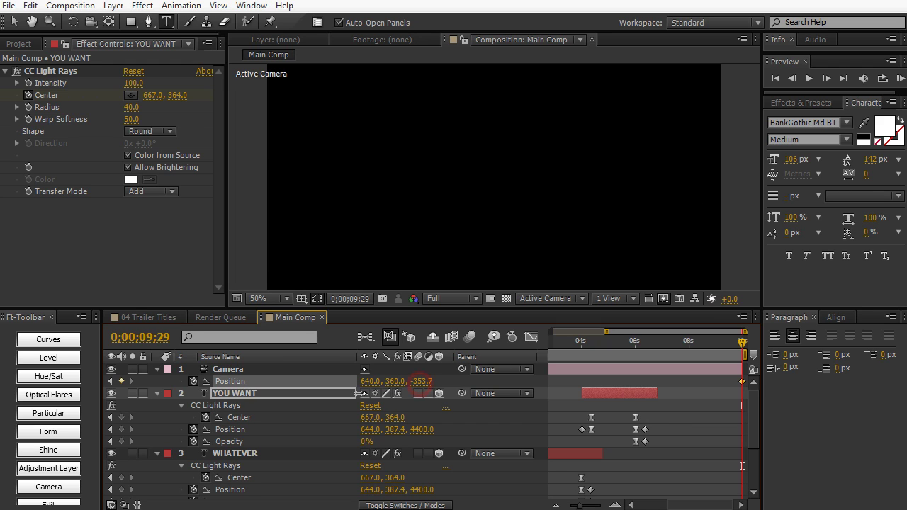
- Preview the three-title animation from the start and scrub to 0;00;01;14
drag(642, 351, 333, 383)
key(KP_0)
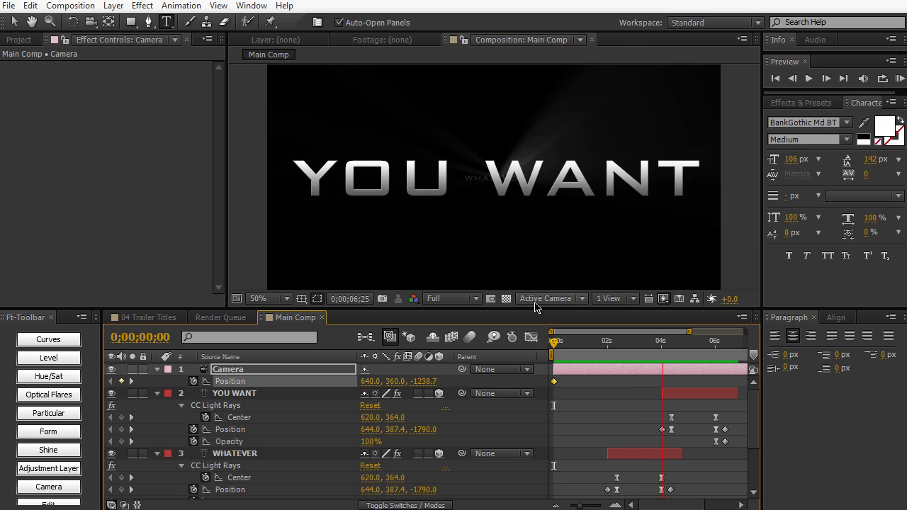
click(536, 268)
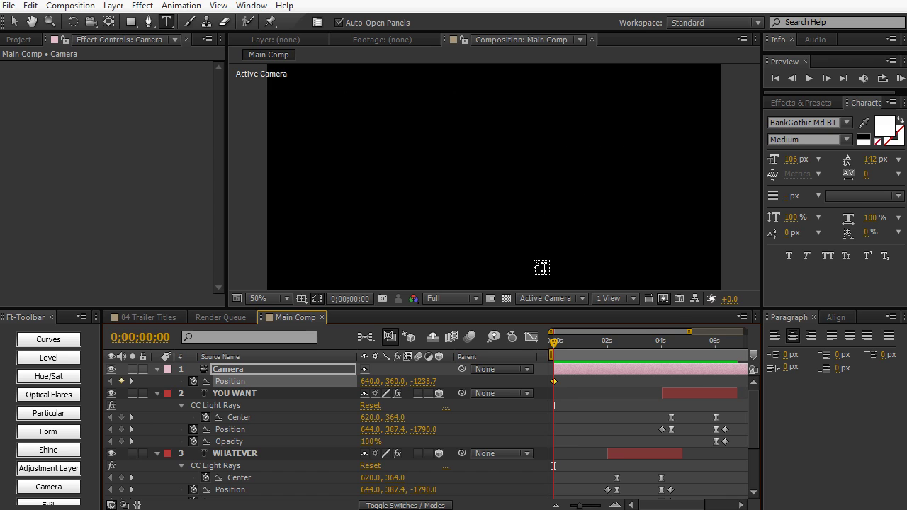
drag(559, 343, 599, 344)
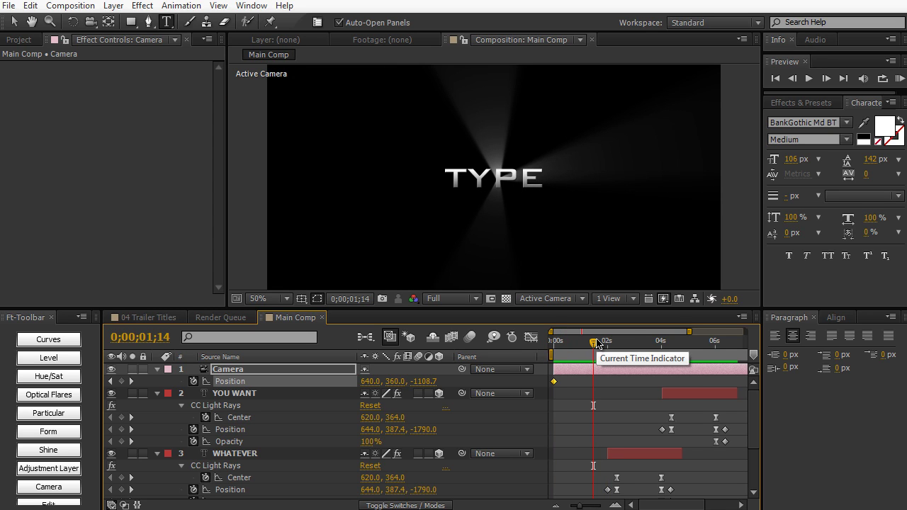
- Enable motion blur for the composition at 0;00;02;05 and collapse the properties of the Camera and text layers
mouse_move(598, 343)
mouse_down()
mouse_move(567, 347)
mouse_move(611, 340)
mouse_up()
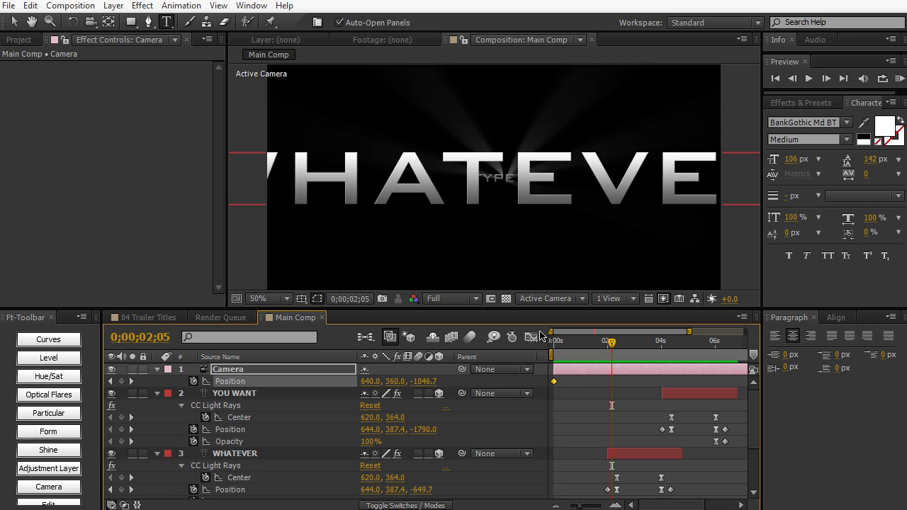
click(470, 339)
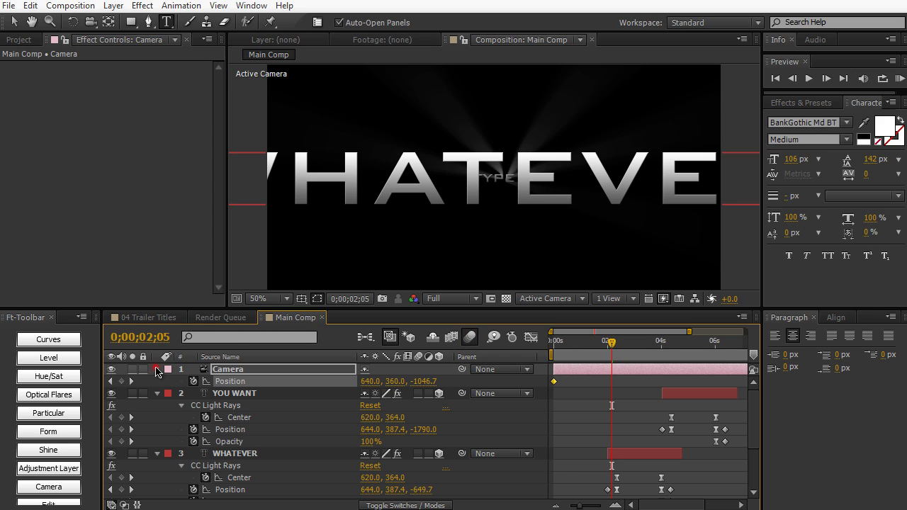
click(157, 369)
click(156, 382)
click(157, 393)
click(156, 406)
click(157, 406)
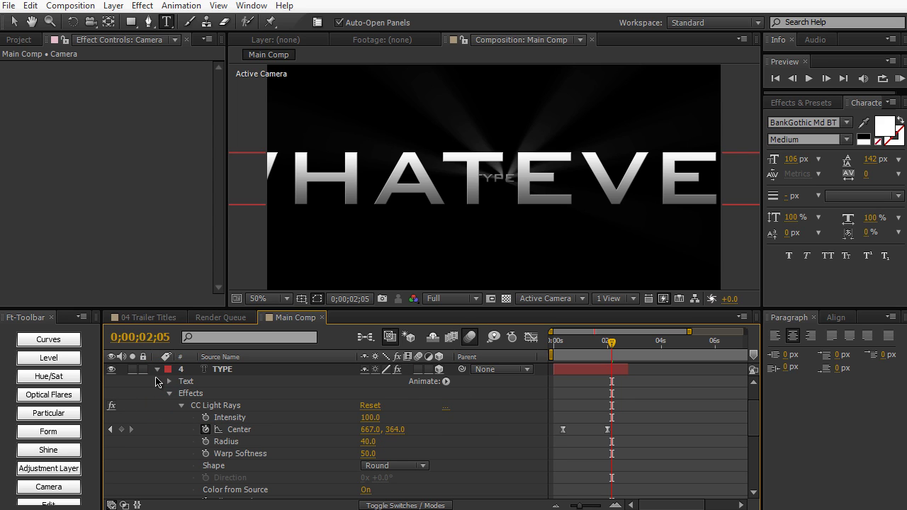
click(157, 369)
- Turn on motion blur for the YOU WANT, WHATEVER and TYPE layers and scrub to 0;00;03;06 to check it
click(314, 382)
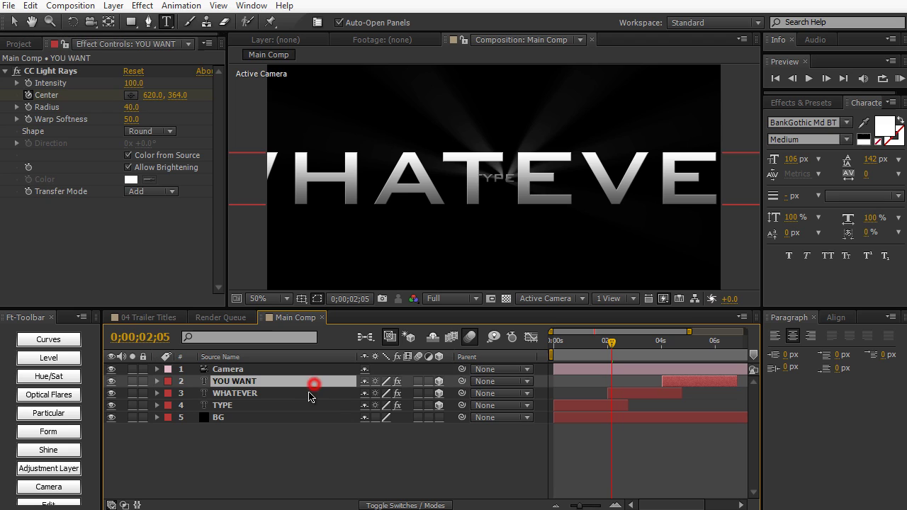
shift+click(298, 408)
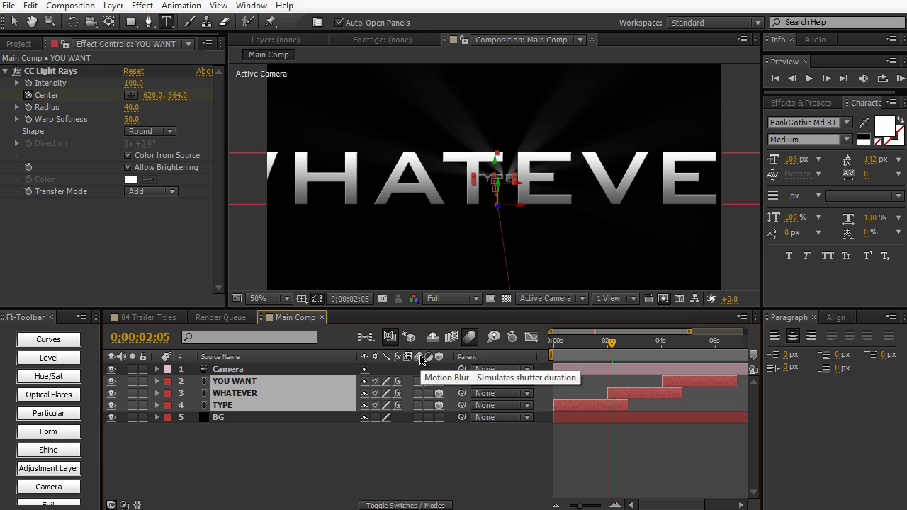
click(419, 381)
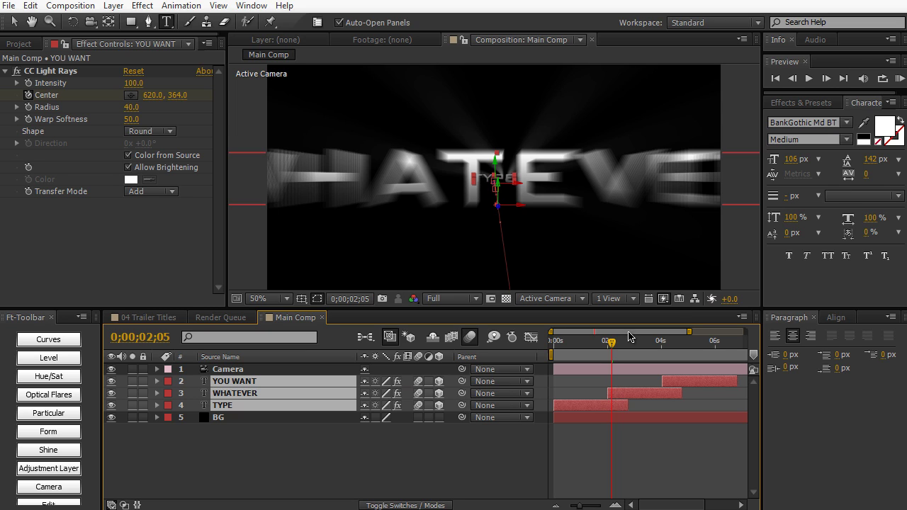
drag(616, 351, 642, 343)
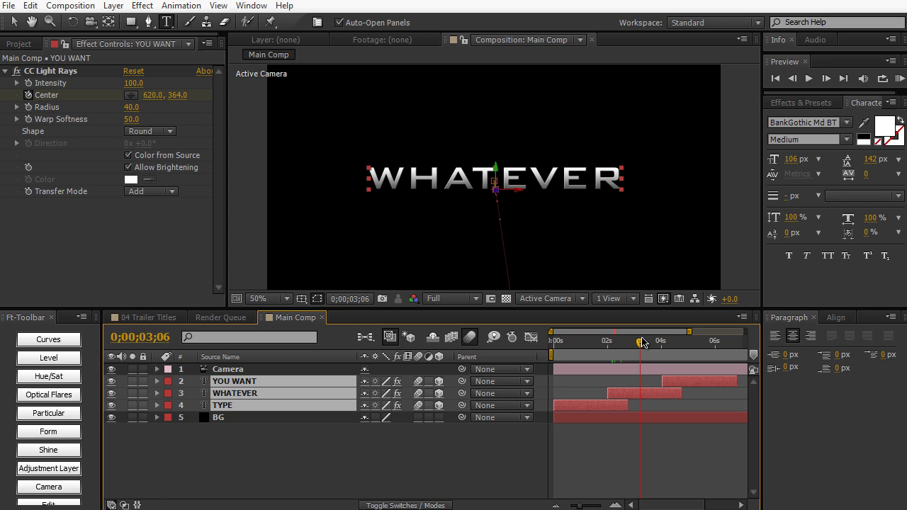
- Look at the 04 Trailer Titles composition for reference, return to Main Comp and fit its view to the viewer
click(160, 318)
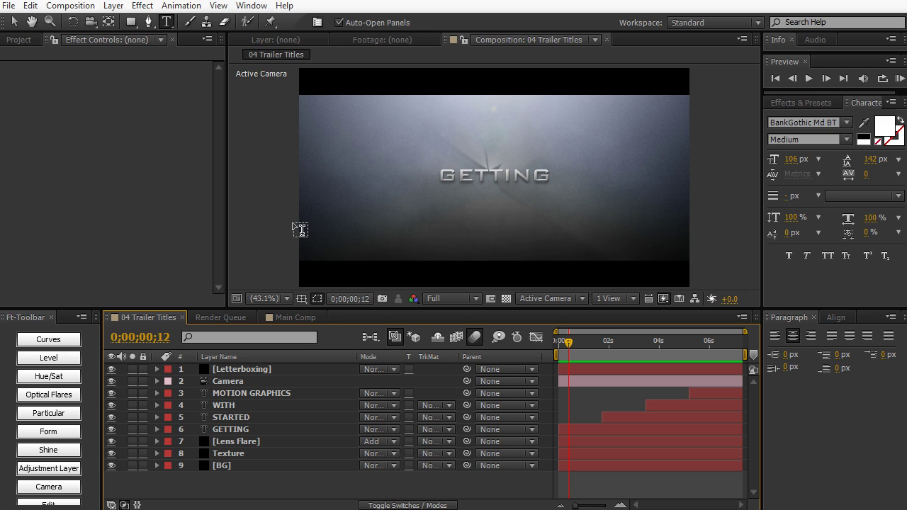
click(295, 317)
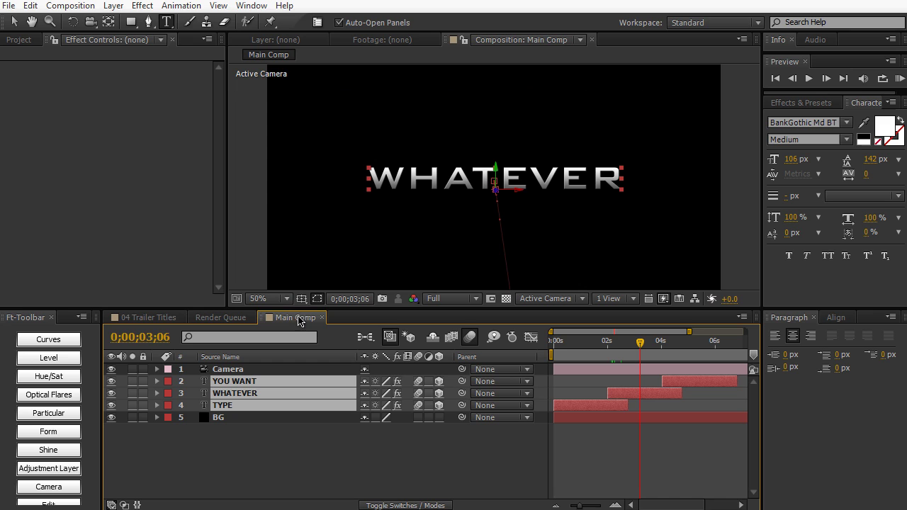
click(287, 299)
click(290, 315)
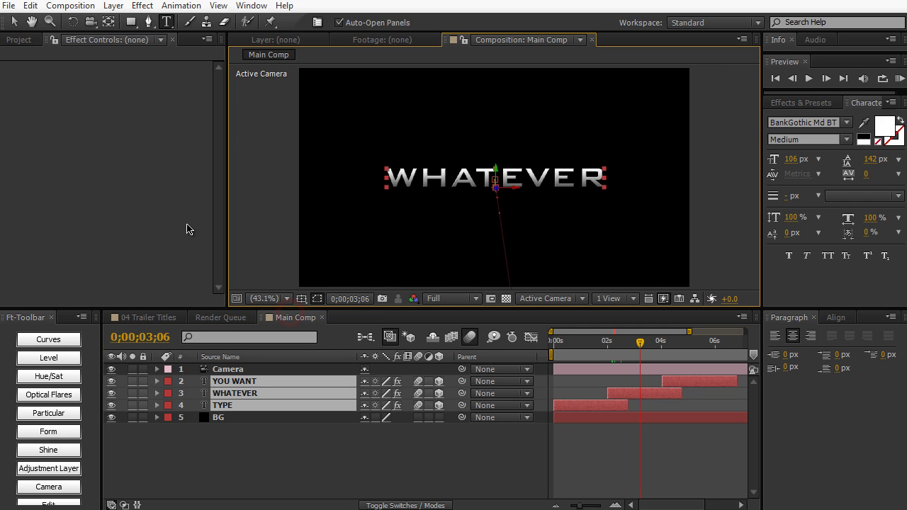
- Create a black 1280 × 720 solid named Fractal Texture in Main Comp
key(ctrl+y)
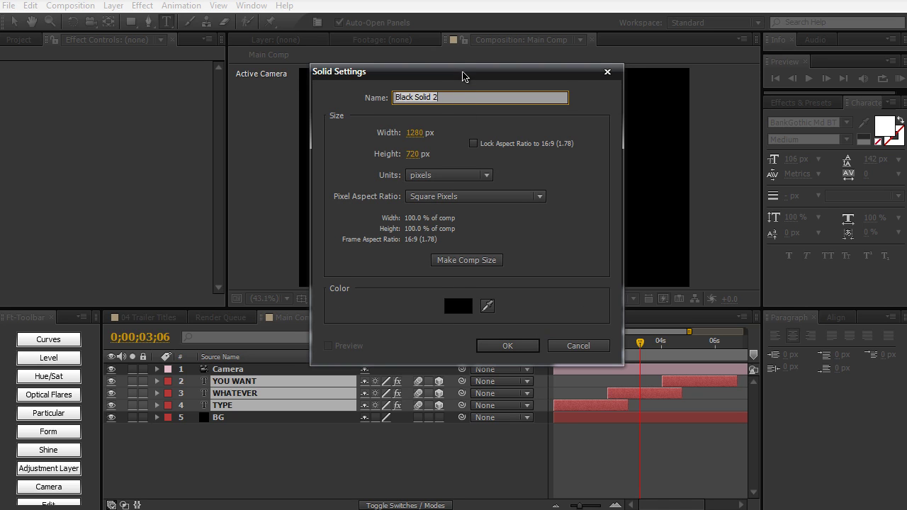
drag(463, 74, 464, 101)
text(Frac)
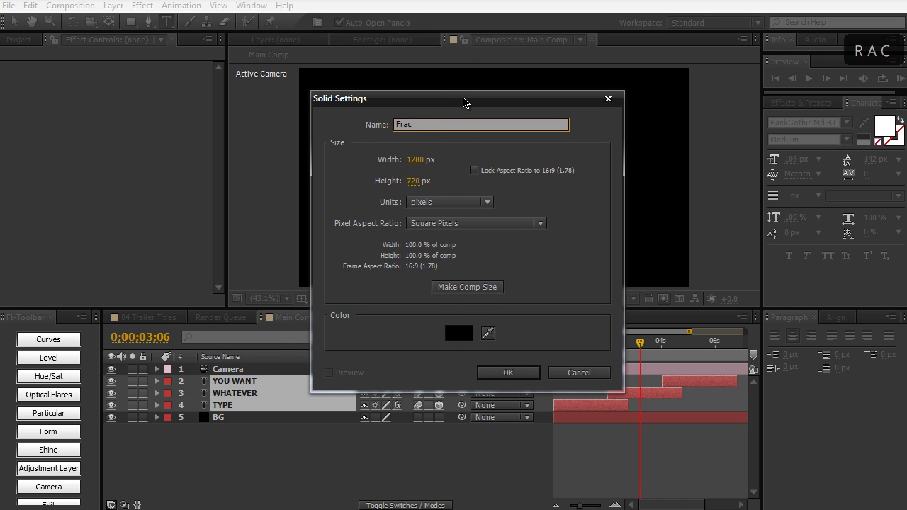
text(tal Texture)
key(Return)
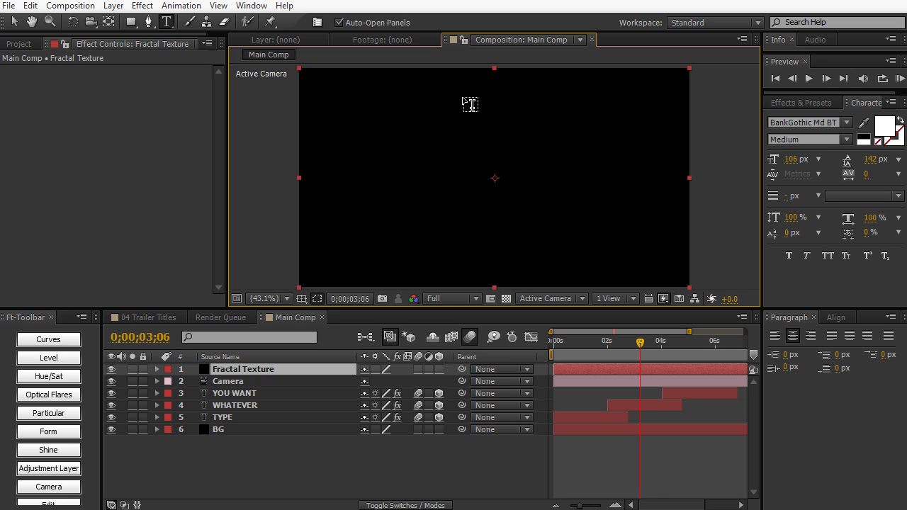
- Search the effects for "fractal" and apply Fractal Noise to the Fractal Texture solid
click(783, 103)
click(799, 119)
text(fractal)
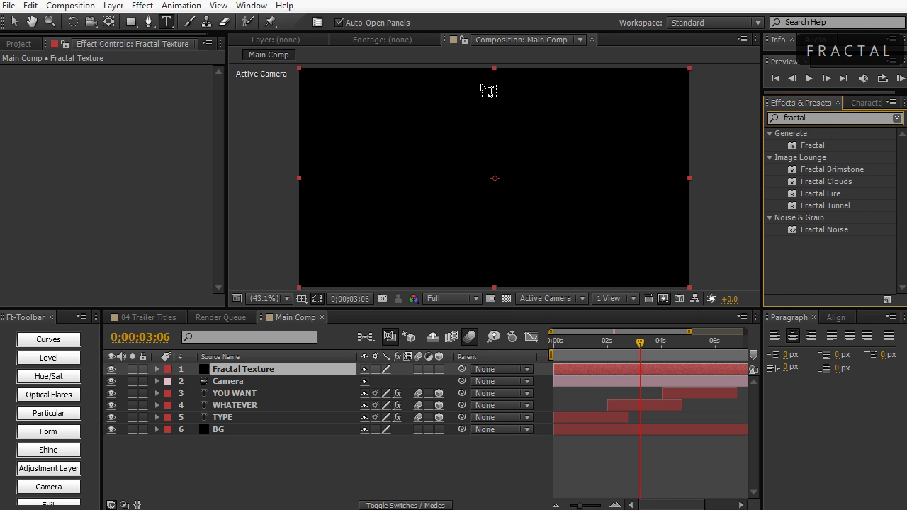
drag(825, 230, 436, 250)
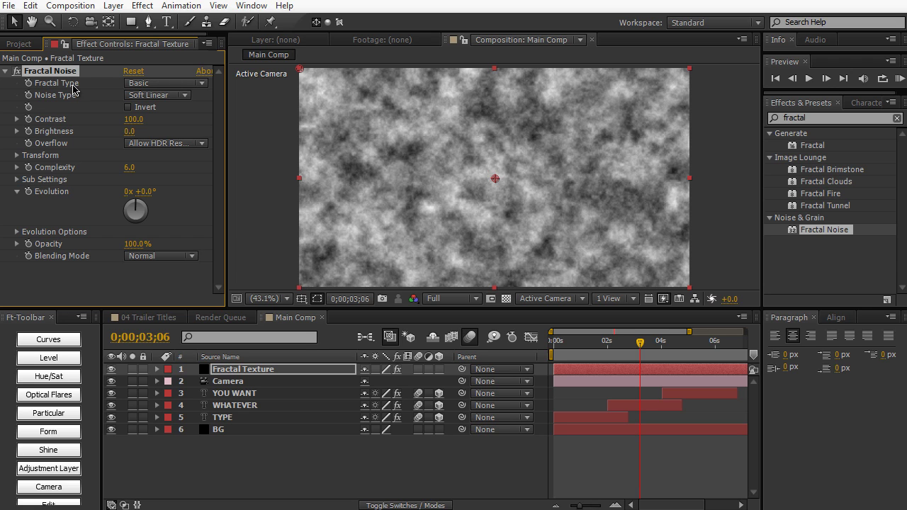
- Set Fractal Noise to the Dynamic fractal type with Contrast 20 and Brightness -47
click(190, 84)
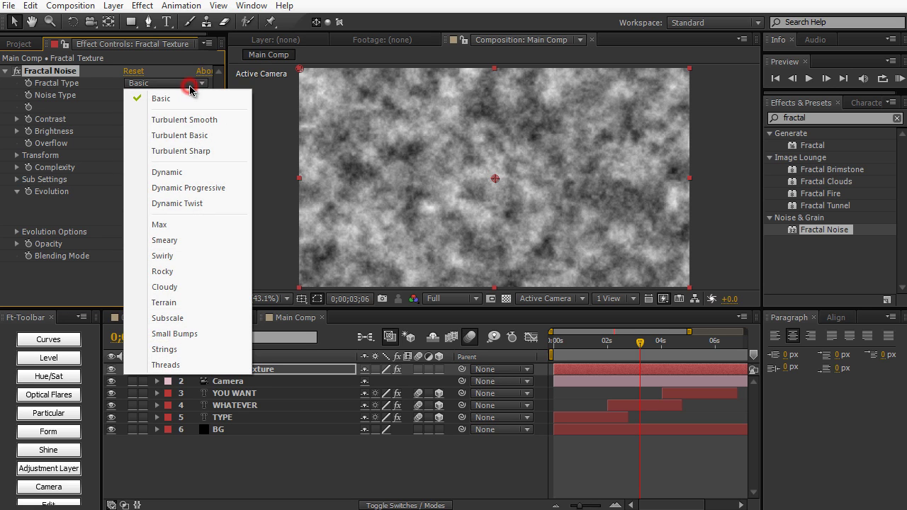
click(192, 171)
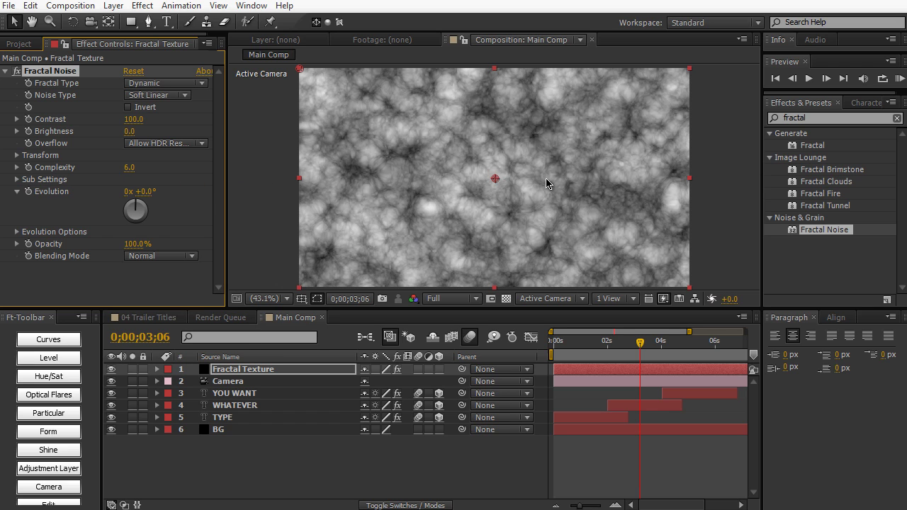
click(134, 119)
text(20)
key(Return)
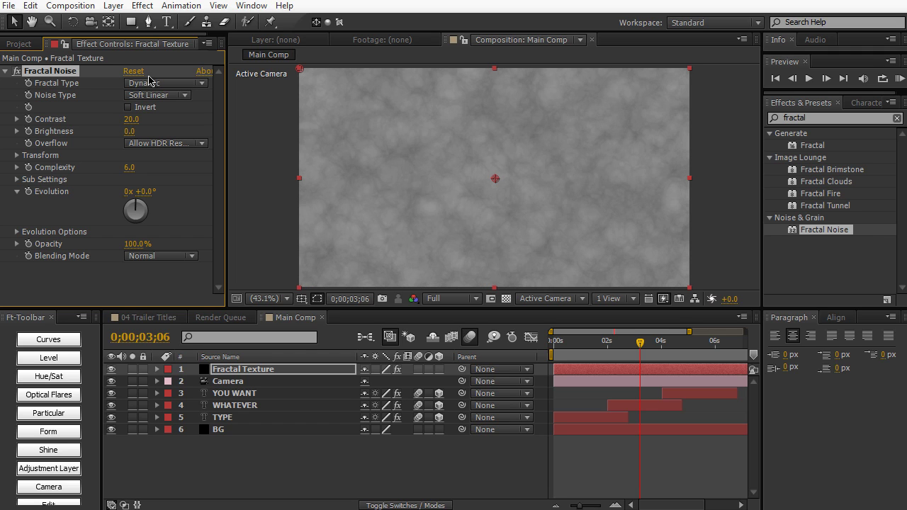
drag(130, 131, 101, 135)
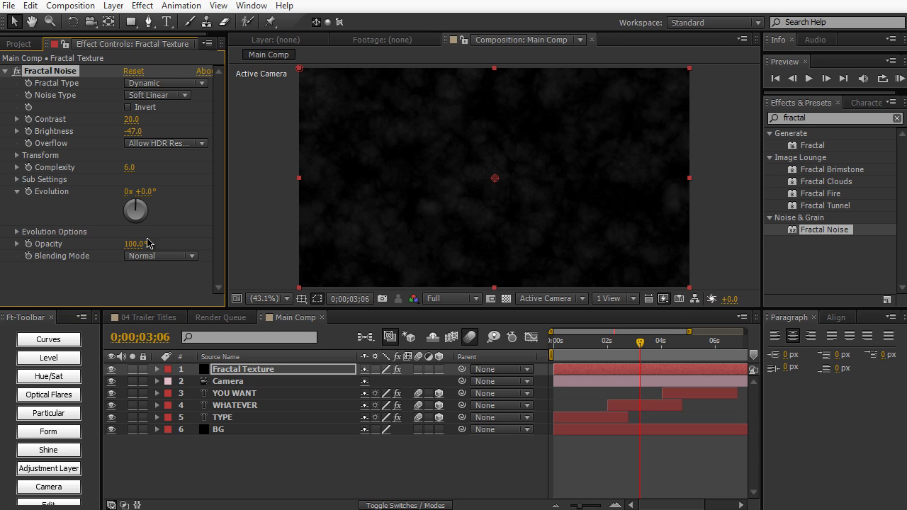
- Set the Fractal Noise Complexity to 8 and its transform Scale to 152
click(130, 168)
text(8)
key(KP_Enter)
click(17, 155)
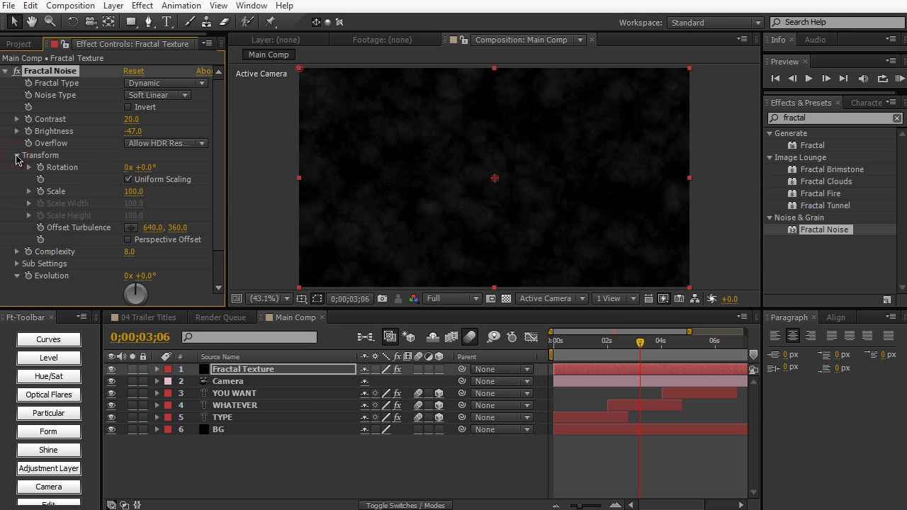
click(134, 191)
mouse_move(135, 192)
mouse_down()
mouse_move(163, 193)
mouse_move(141, 192)
mouse_up()
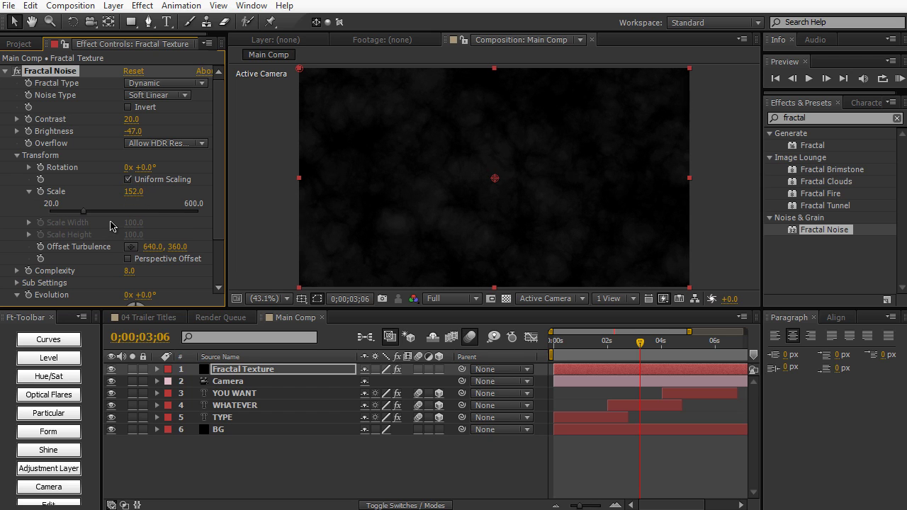
- Animate the Fractal Noise Evolution with the expression time*80 and scrub to 0;00;04;29 to check the movement
drag(601, 349, 619, 355)
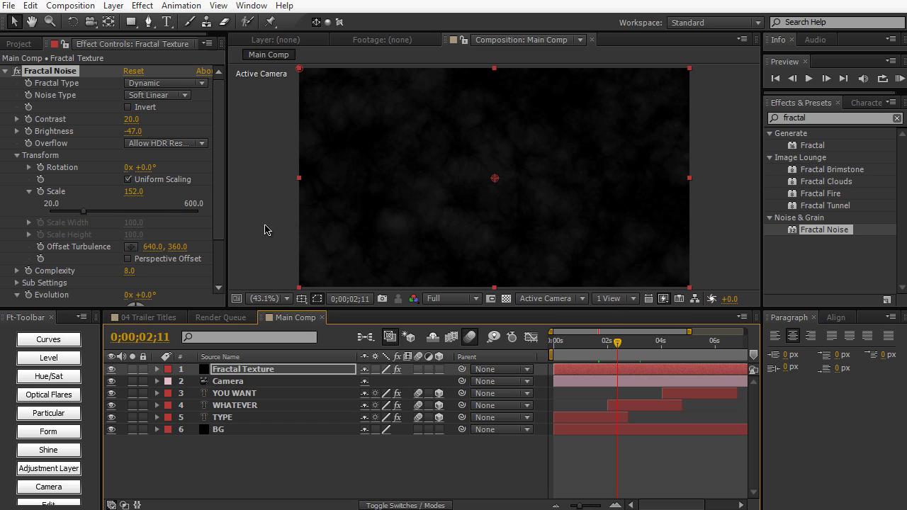
scroll(207, 233, down, 3)
drag(144, 243, 189, 289)
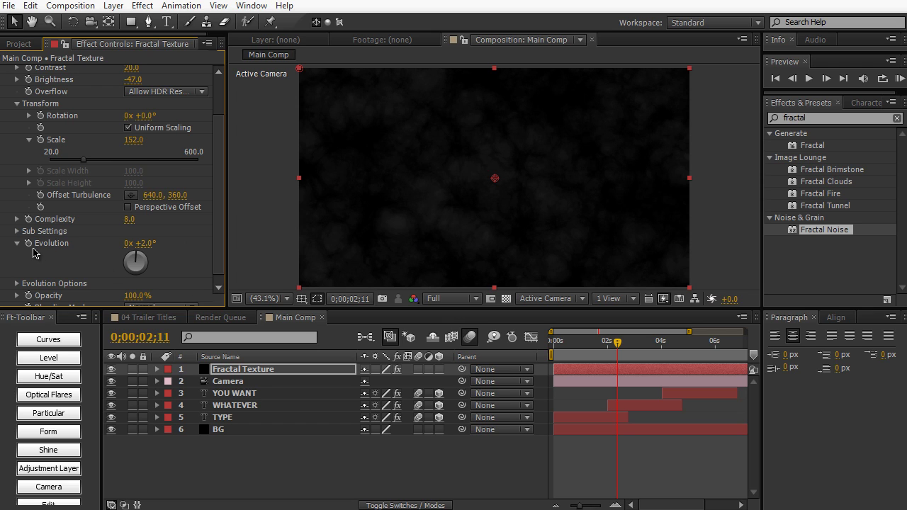
alt+click(29, 245)
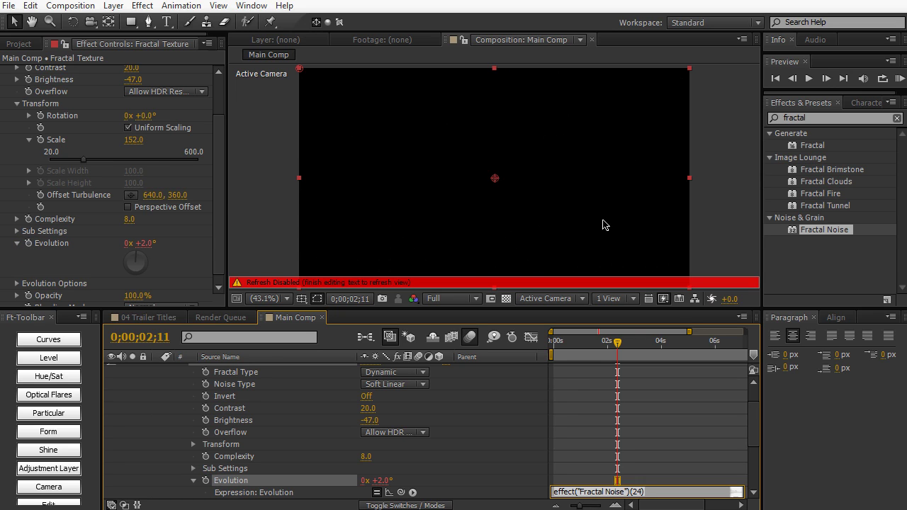
text(ti)
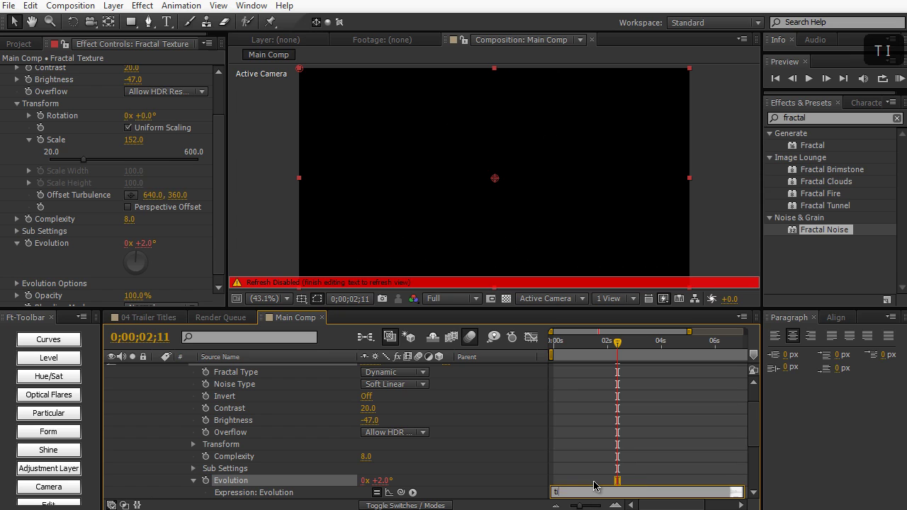
text(me*80)
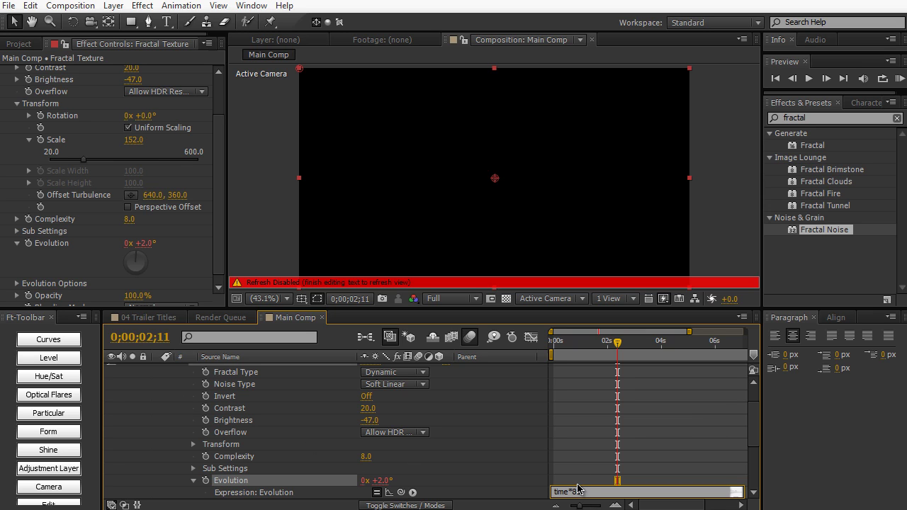
click(712, 168)
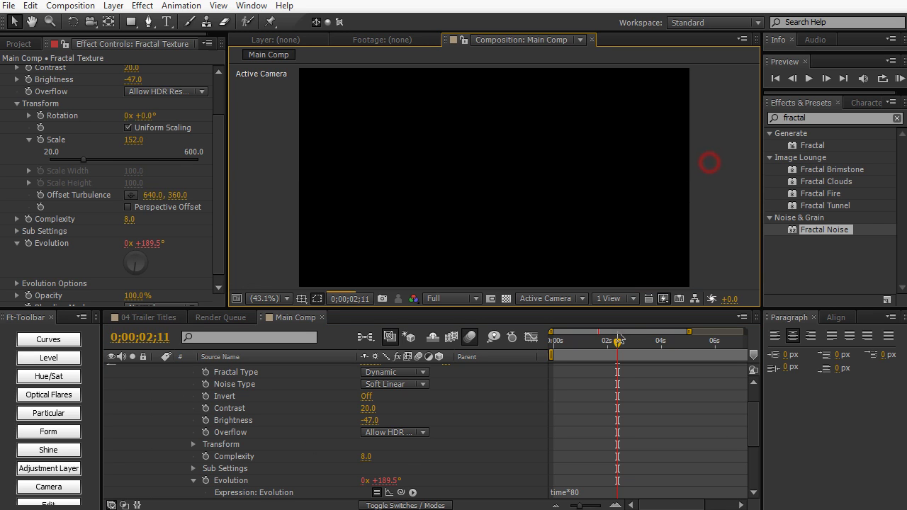
drag(617, 343, 687, 343)
- Collapse the Fractal Texture layer's properties and move the layer below TYPE, directly above BG
scroll(154, 373, up, 2)
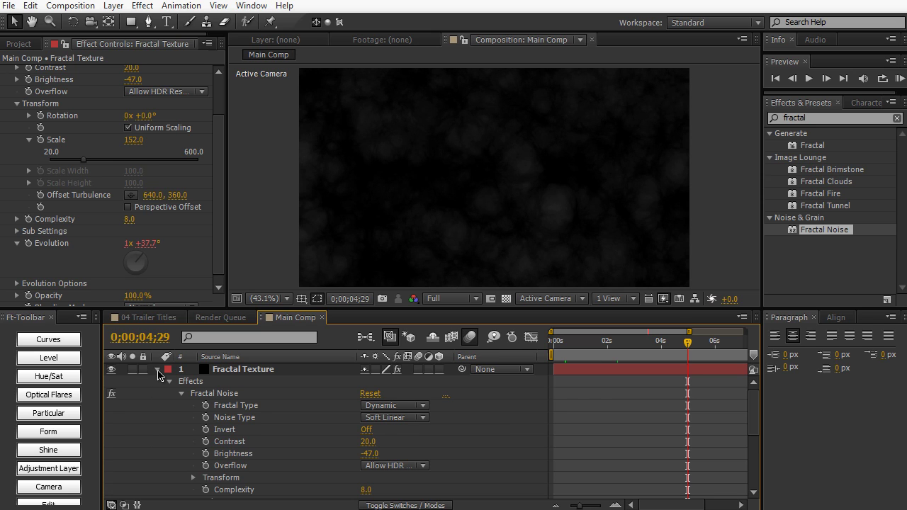
click(157, 370)
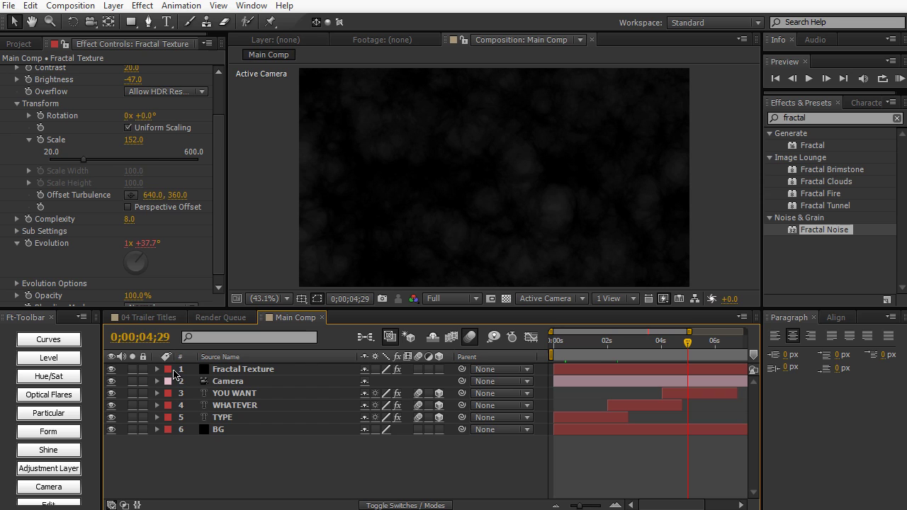
drag(234, 371, 235, 429)
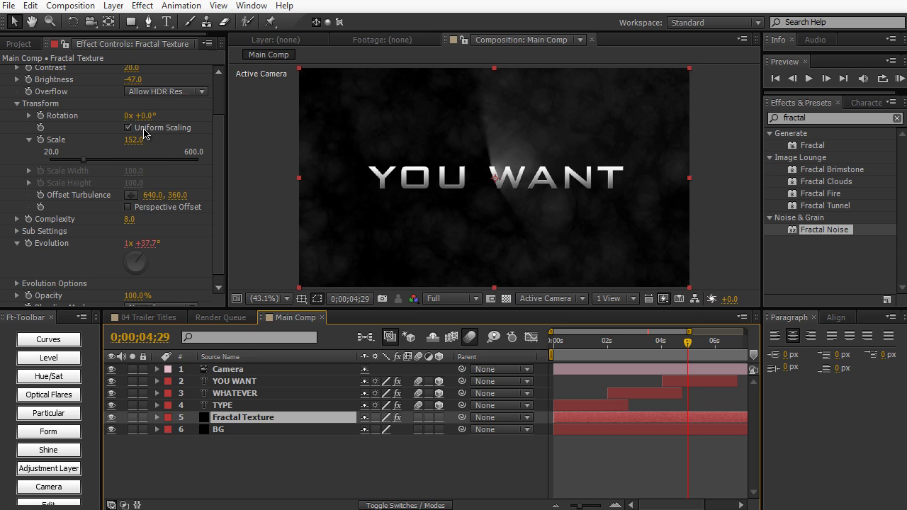
- Draw a wide elliptical mask on the Fractal Texture layer around the YOU WANT title with the Ellipse Tool
click(130, 21)
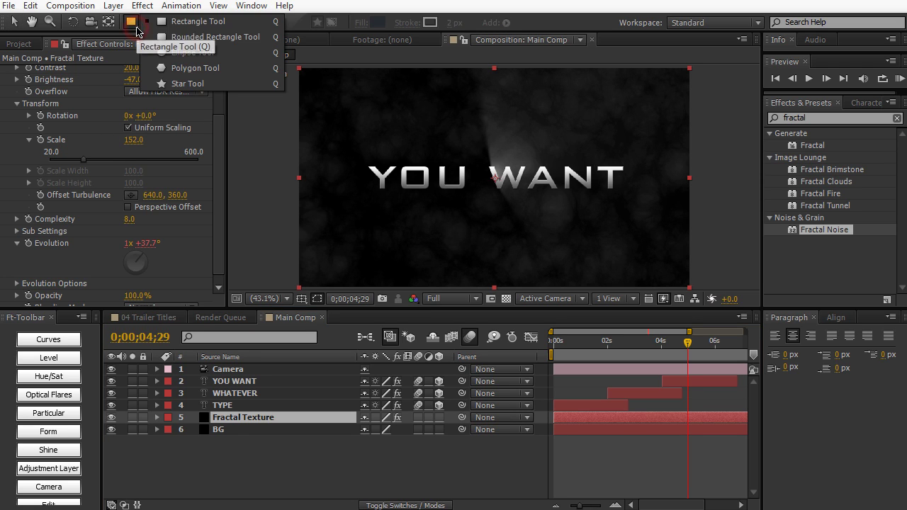
click(185, 21)
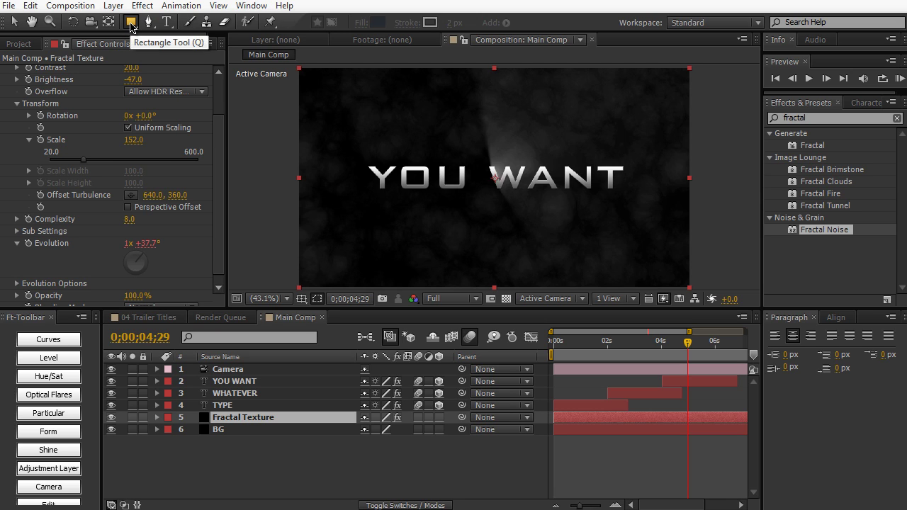
click(130, 23)
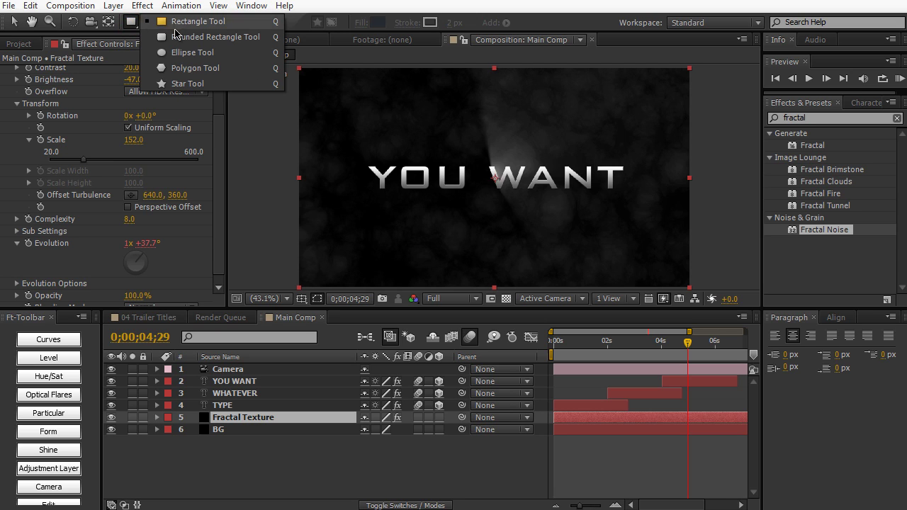
click(177, 57)
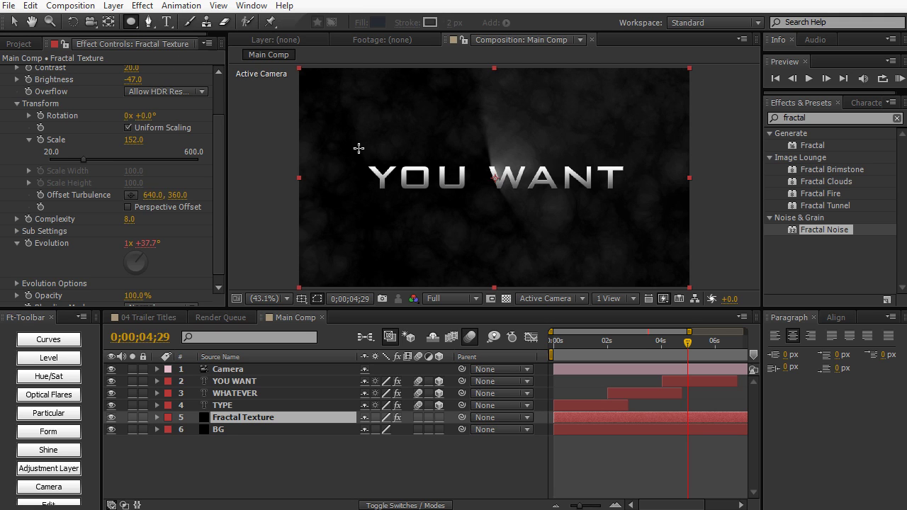
drag(349, 143, 638, 214)
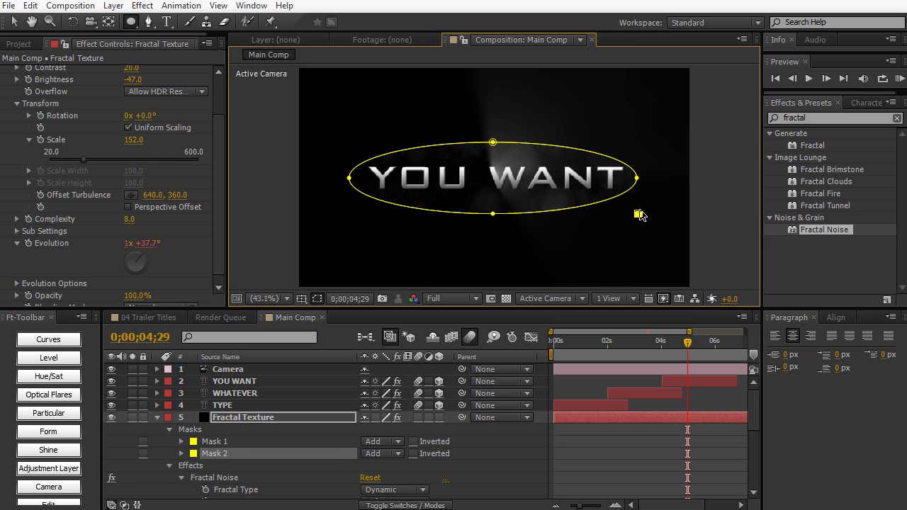
- Undo the stray second mask on the Fractal Texture layer and set Mask 1's feather to 108 pixels
key(ctrl+z)
key(f)
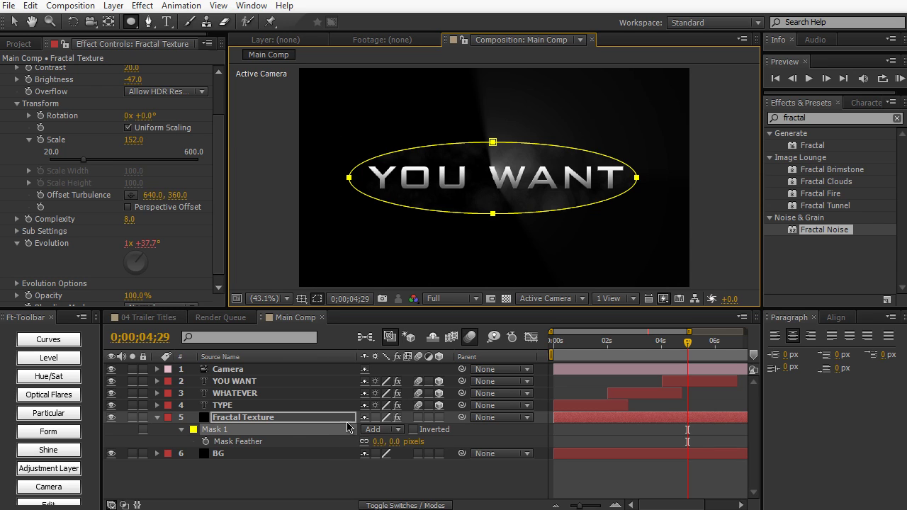
drag(377, 442, 453, 442)
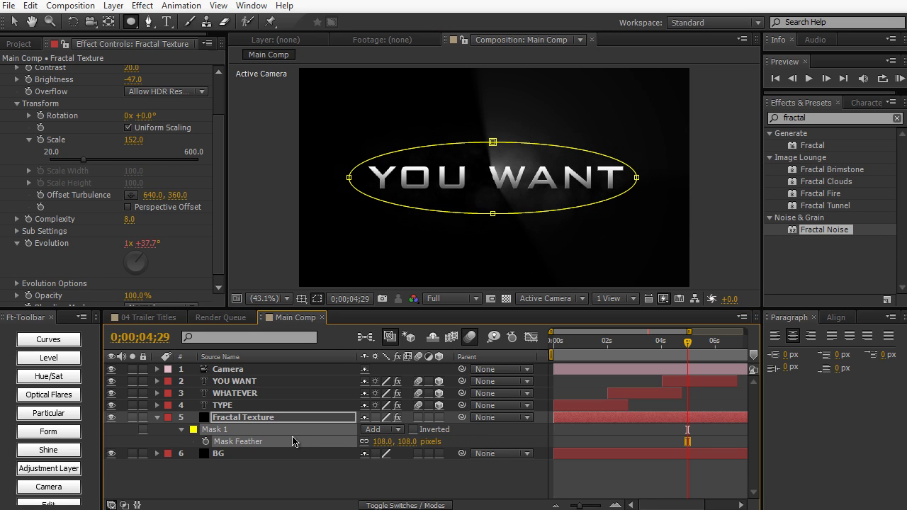
- Set Mask 1's Mask Expansion to 133 pixels on the Fractal Texture layer, switch to the Selection tool and deselect the layer
key(m)
key(m)
key(m)
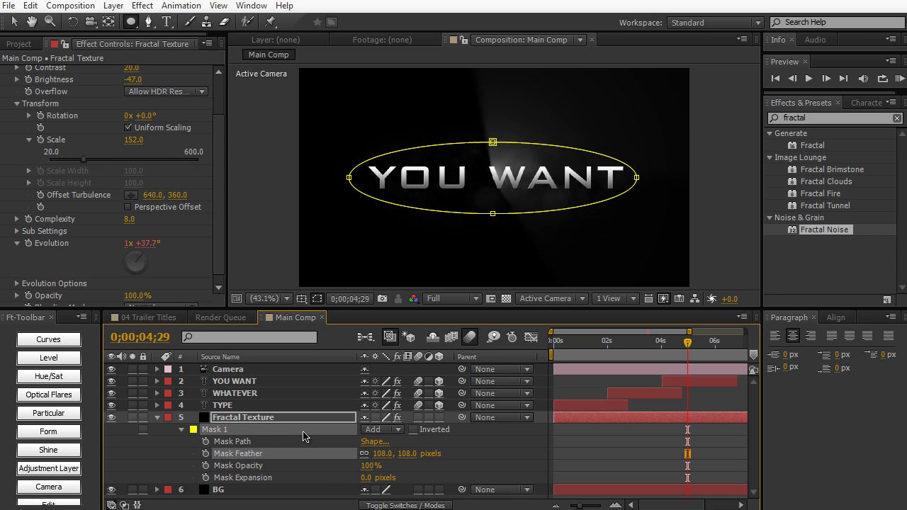
drag(364, 478, 628, 465)
drag(401, 450, 431, 454)
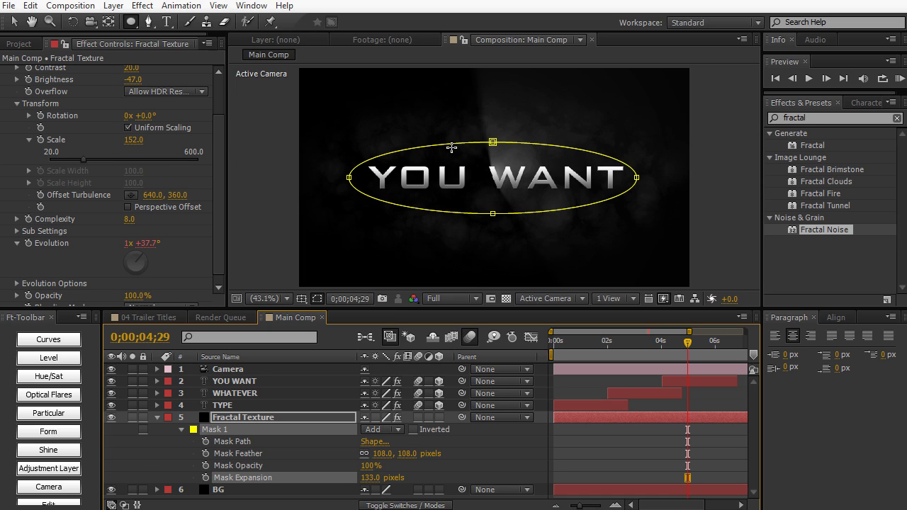
click(14, 21)
click(255, 138)
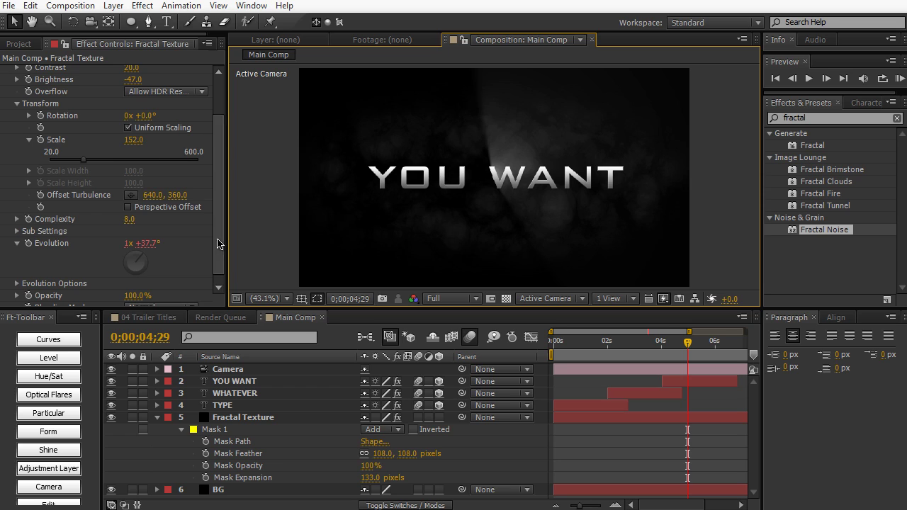
- Set the Fractal Noise Brightness to -50 and deselect the Fractal Texture layer
drag(218, 238, 212, 192)
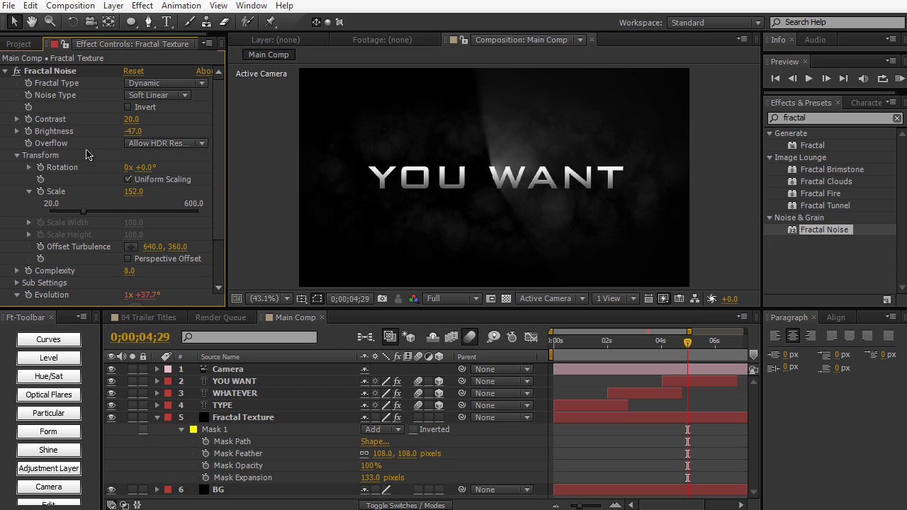
click(131, 131)
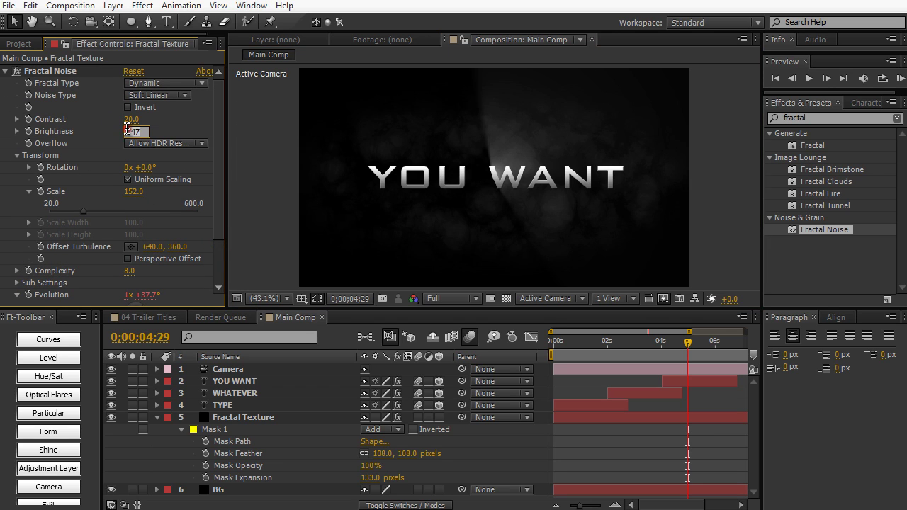
text(-50)
key(Return)
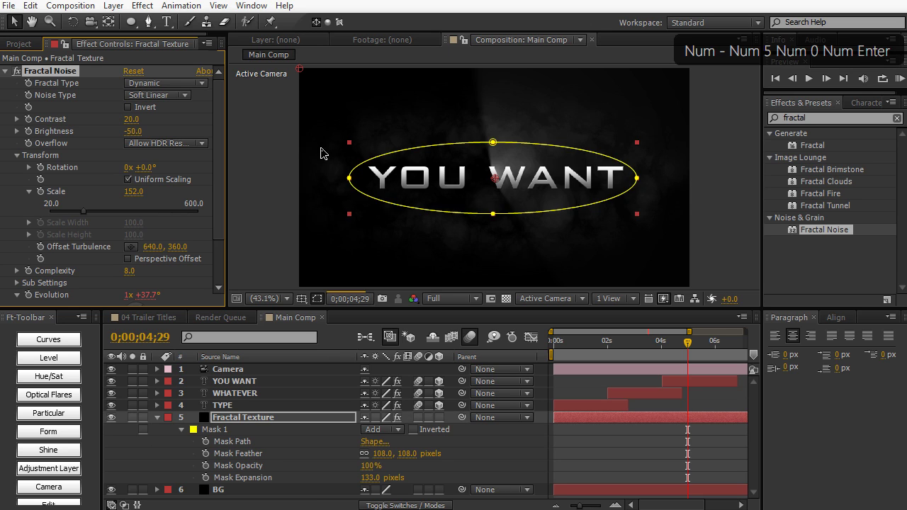
click(281, 204)
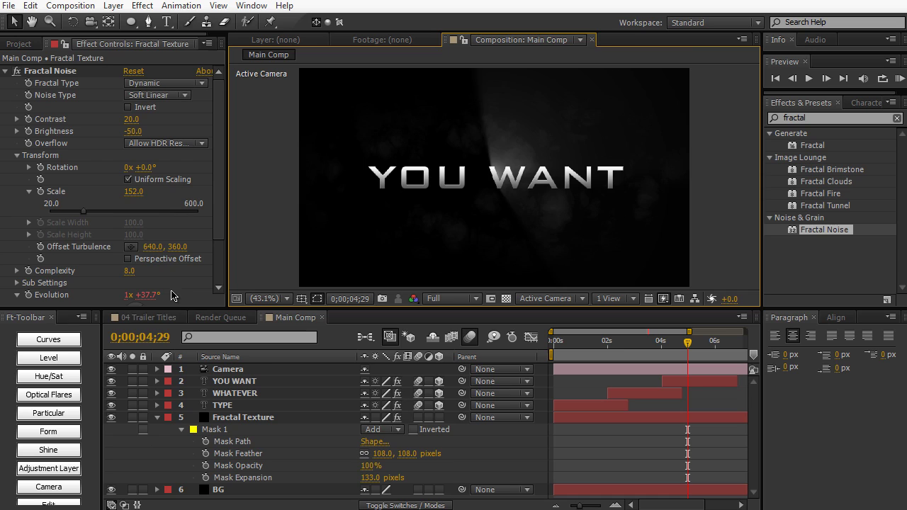
- Look at the 04 Trailer Titles composition for reference, return to Main Comp and collapse the Fractal Texture layer
click(164, 319)
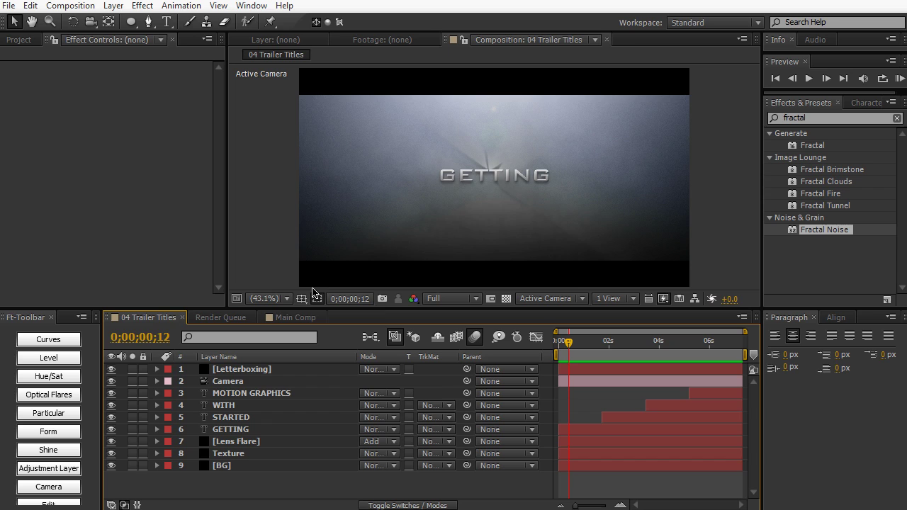
click(301, 318)
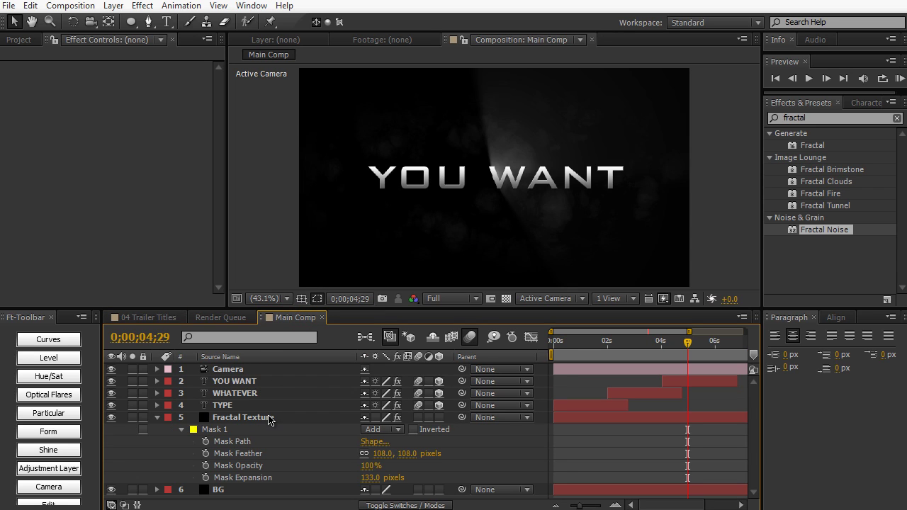
click(157, 417)
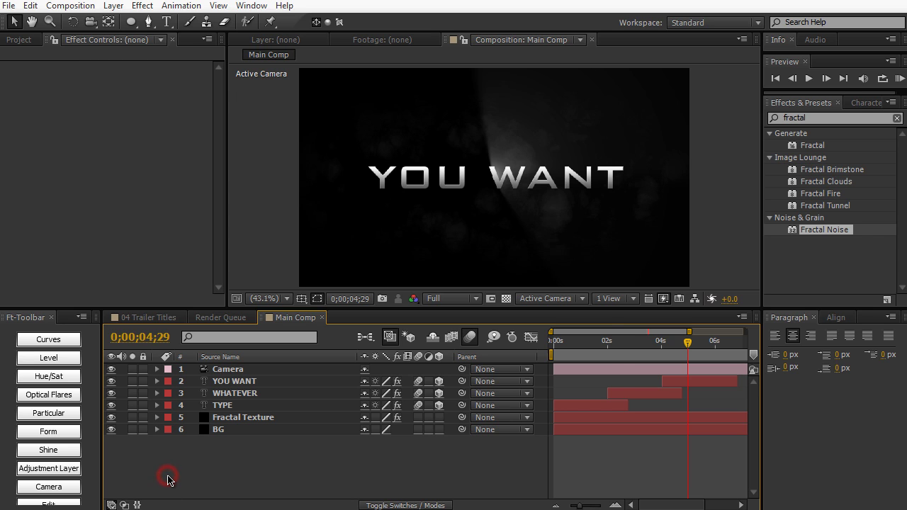
- Create a black 1280 x 720 px solid named Lens Flare in Main Comp
key(ctrl+y)
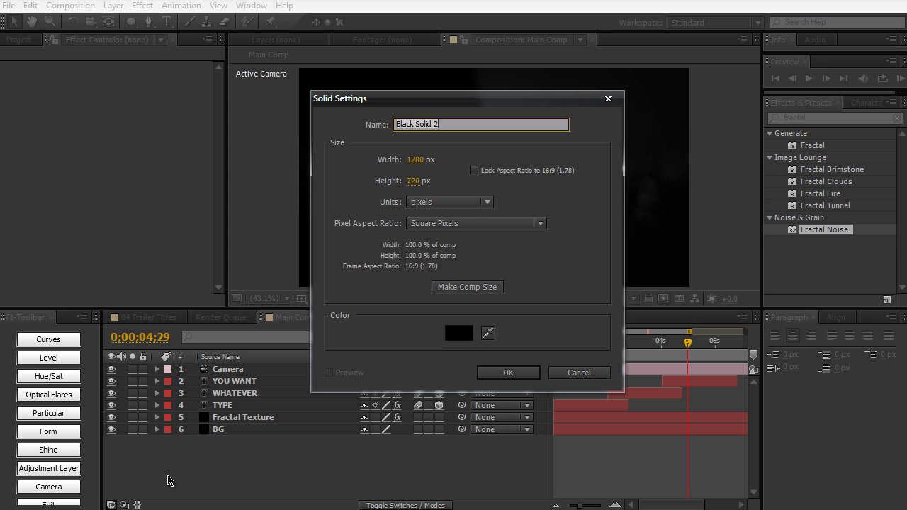
text(Lens Flare)
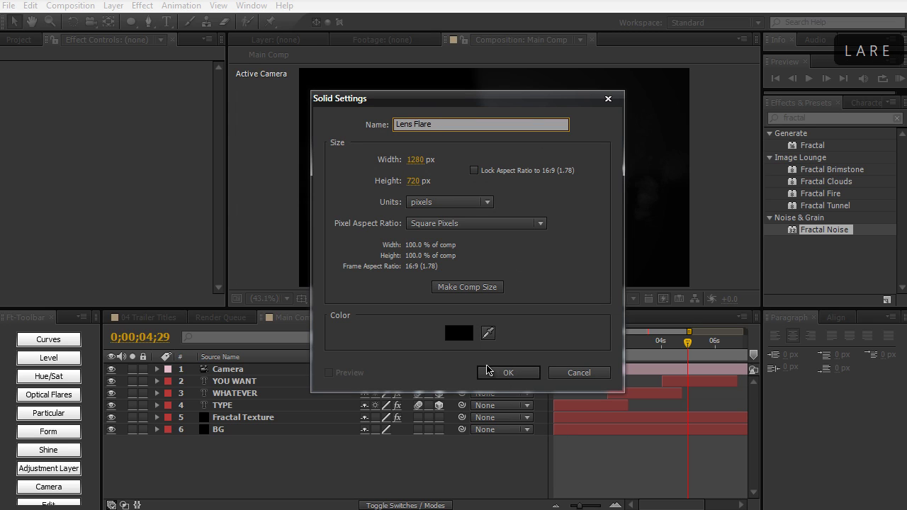
click(470, 334)
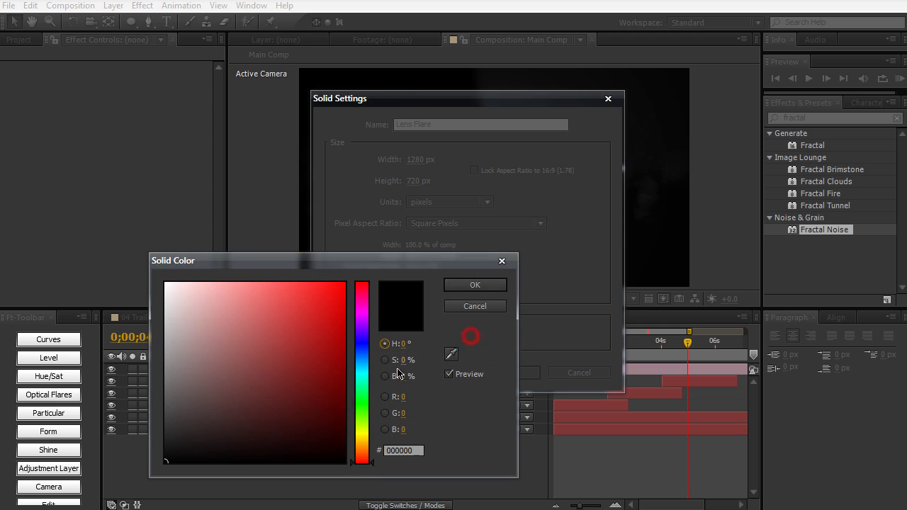
click(462, 312)
click(521, 376)
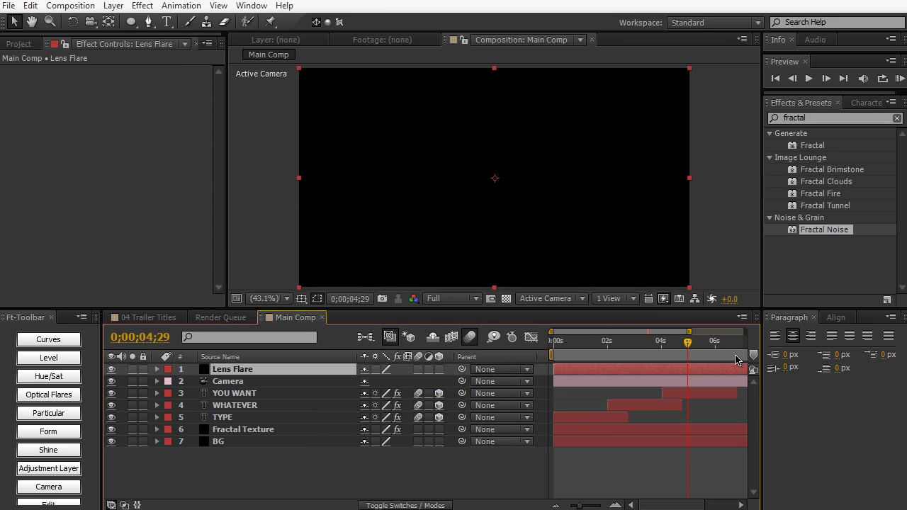
- Find the Lens Flare effect, apply it to the Lens Flare solid and set its Lens Type to 105mm Prime
click(820, 120)
double_click(819, 121)
text(lens flare)
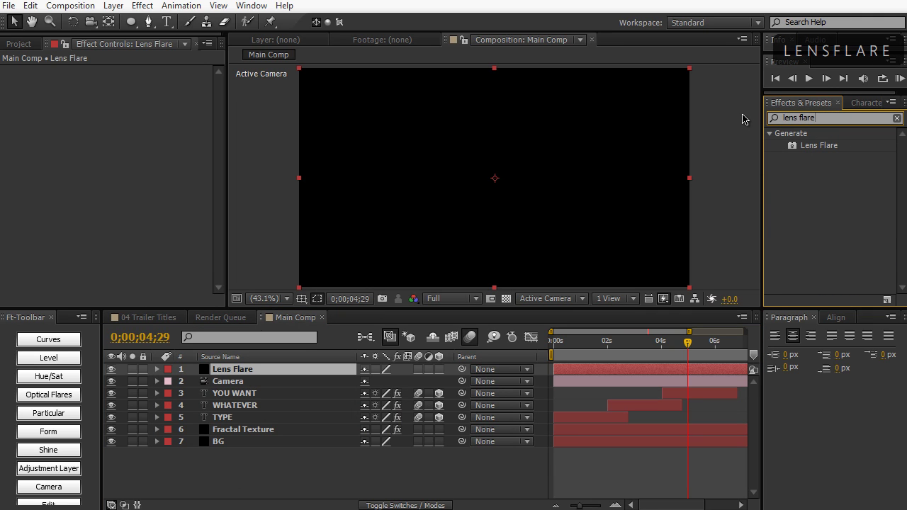
drag(821, 146, 500, 207)
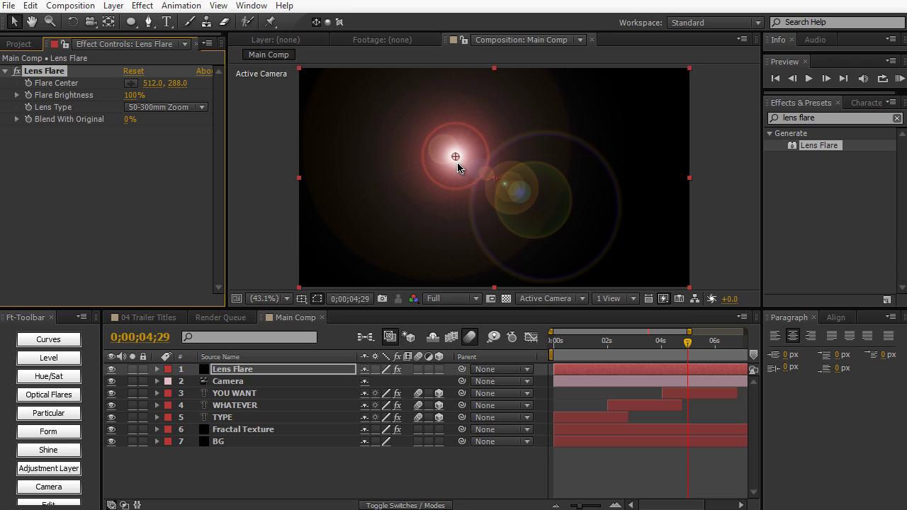
click(178, 107)
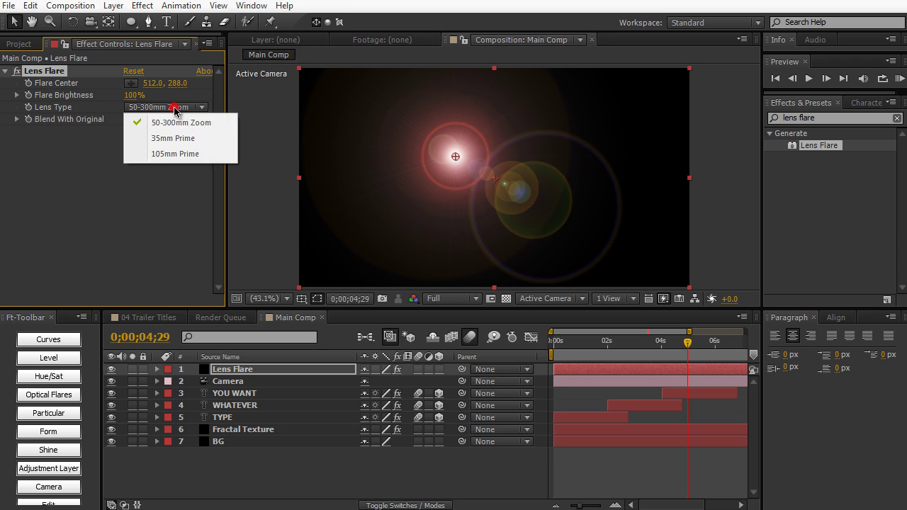
click(176, 154)
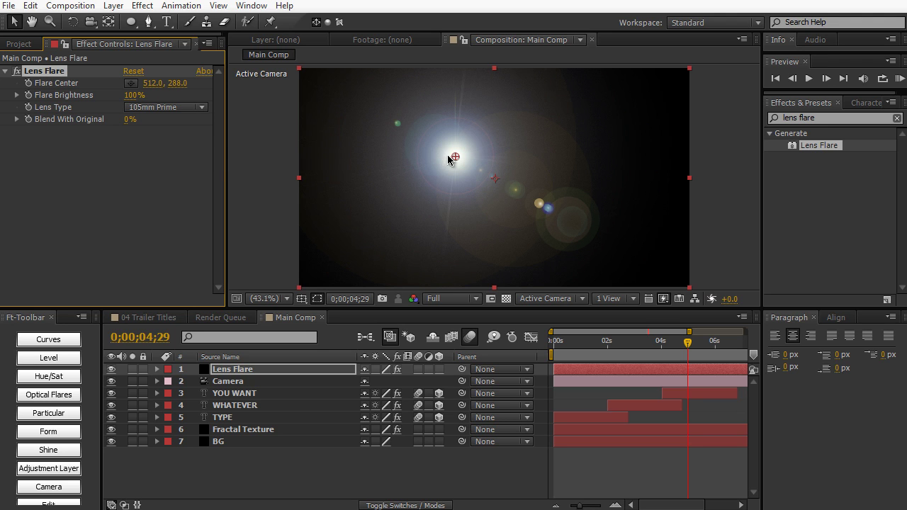
- Move the flare center near the middle of the frame, to about 596, 325, and set the Lens Flare layer's blending mode to Add
drag(464, 158, 481, 171)
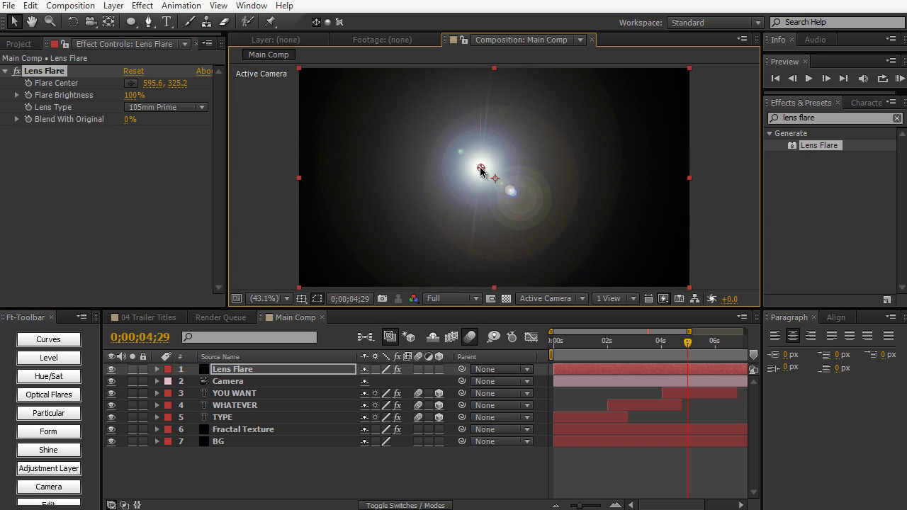
click(383, 507)
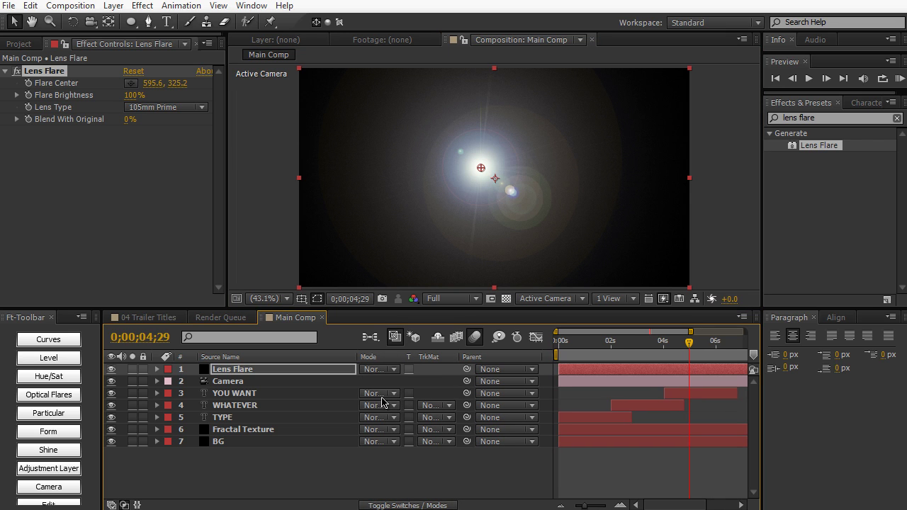
click(376, 370)
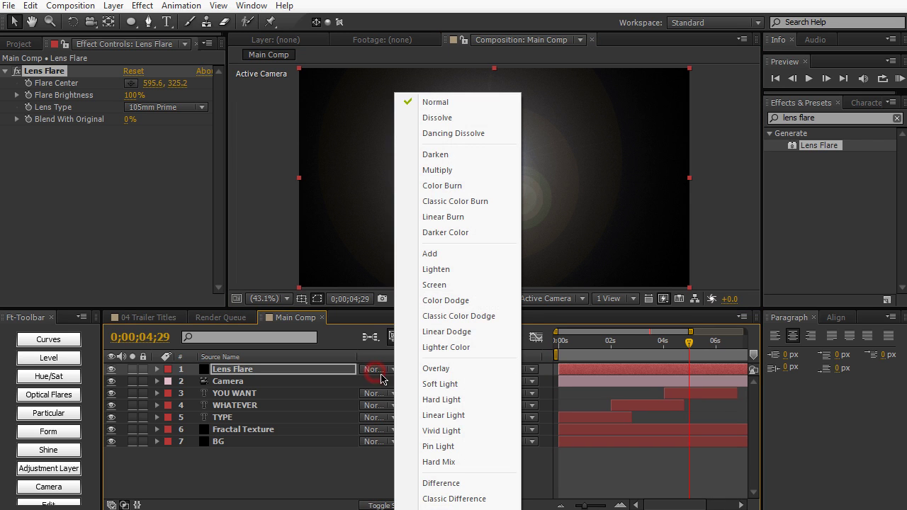
click(471, 255)
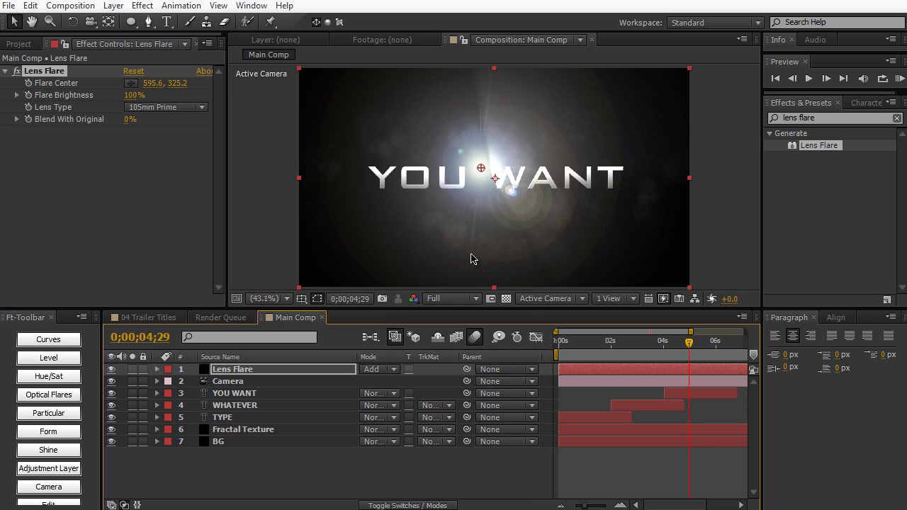
- Raise the Flare Brightness to 148% and move the flare center above the frame's upper edge, to about 633, -107
drag(482, 168, 495, 86)
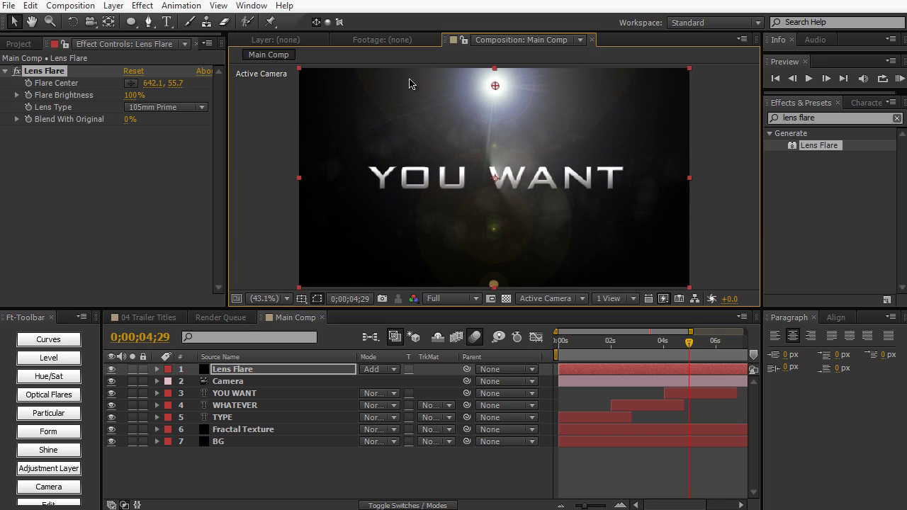
drag(134, 95, 158, 94)
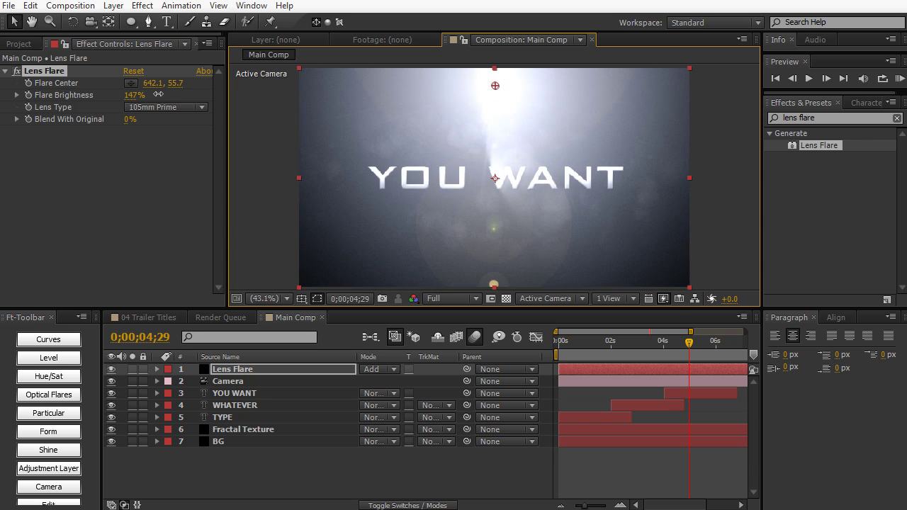
drag(496, 85, 493, 34)
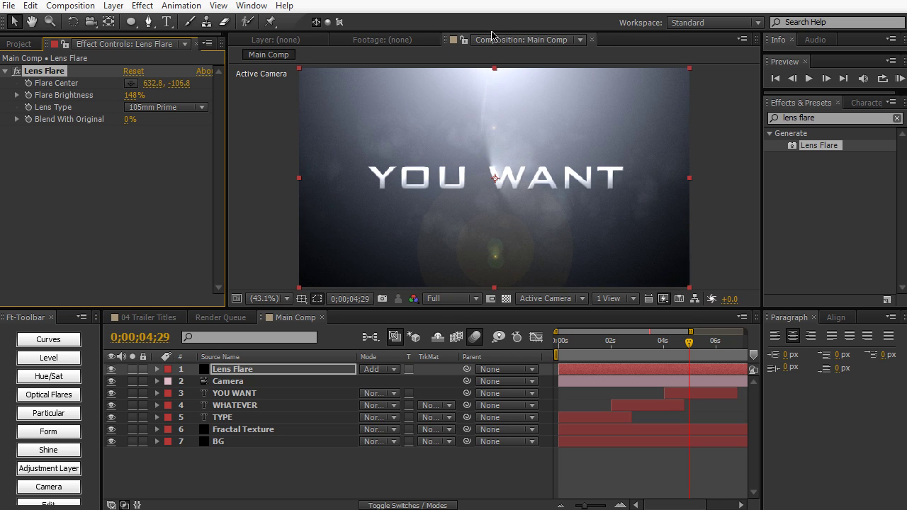
- Move the Lens Flare layer below TYPE, directly above Fractal Texture
drag(296, 369, 297, 426)
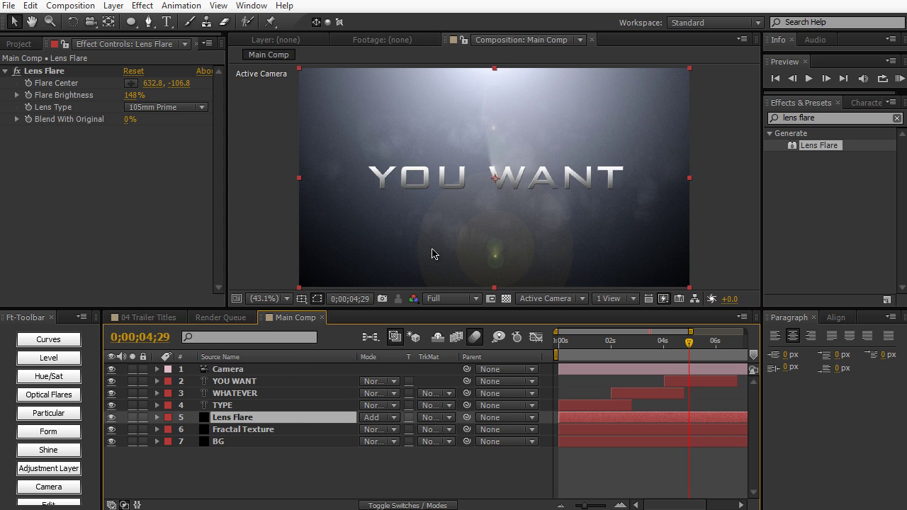
scroll(506, 209, down, 2)
scroll(509, 209, up, 2)
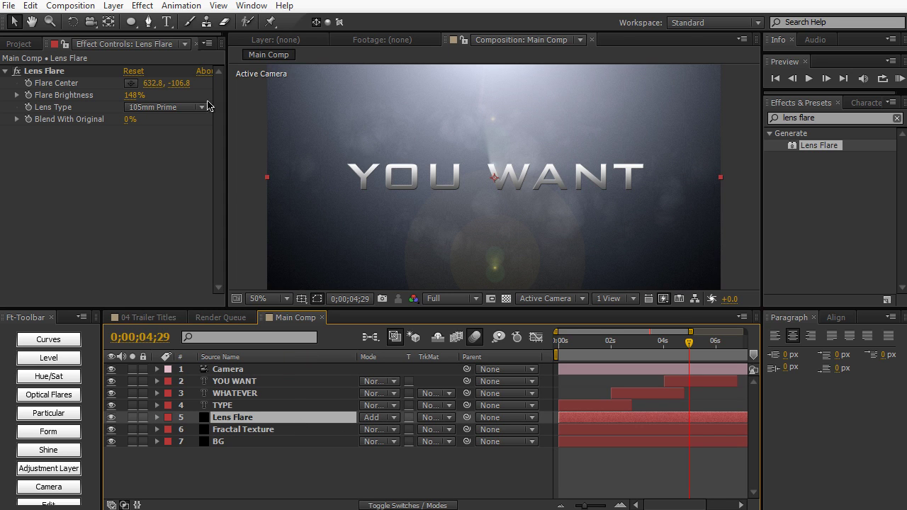
- Center the flare horizontally by setting the Flare Center X value to 640, and check it against the YOU WANT title
click(155, 83)
text(640)
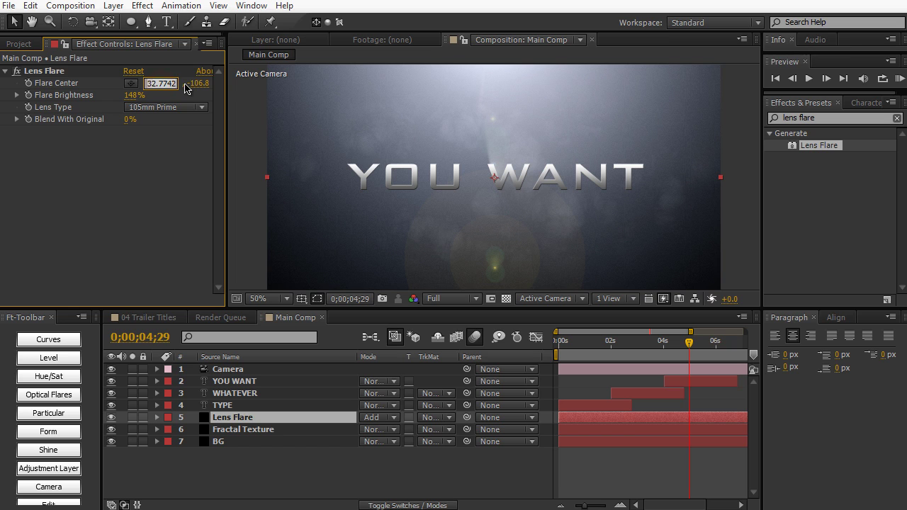
key(KP_Enter)
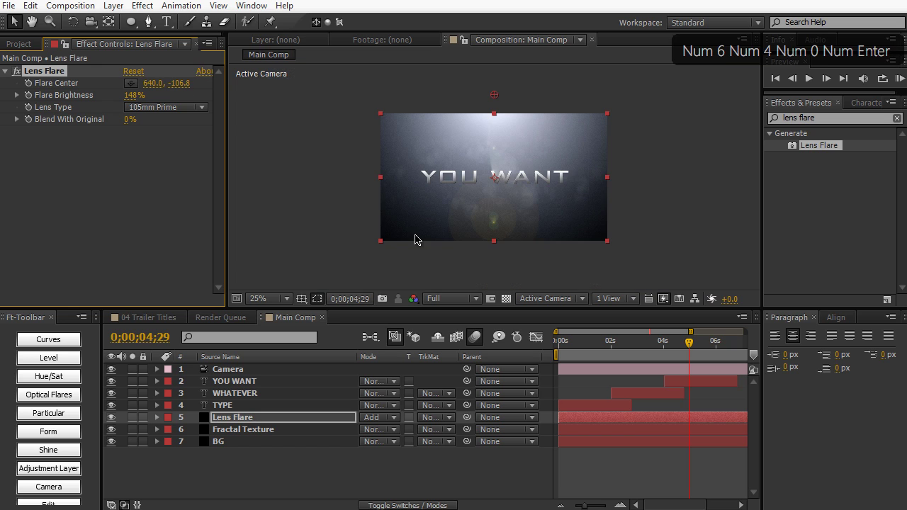
scroll(414, 245, down, 2)
scroll(416, 240, up, 2)
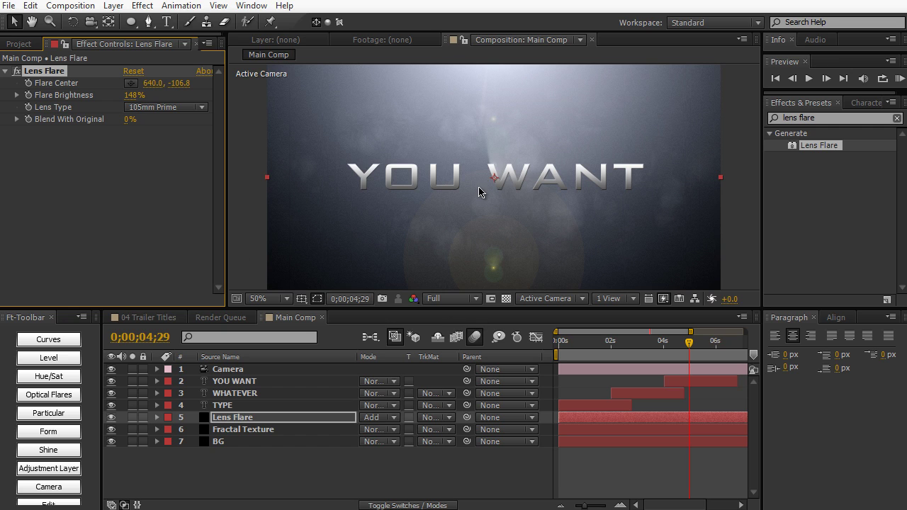
scroll(479, 192, down, 2)
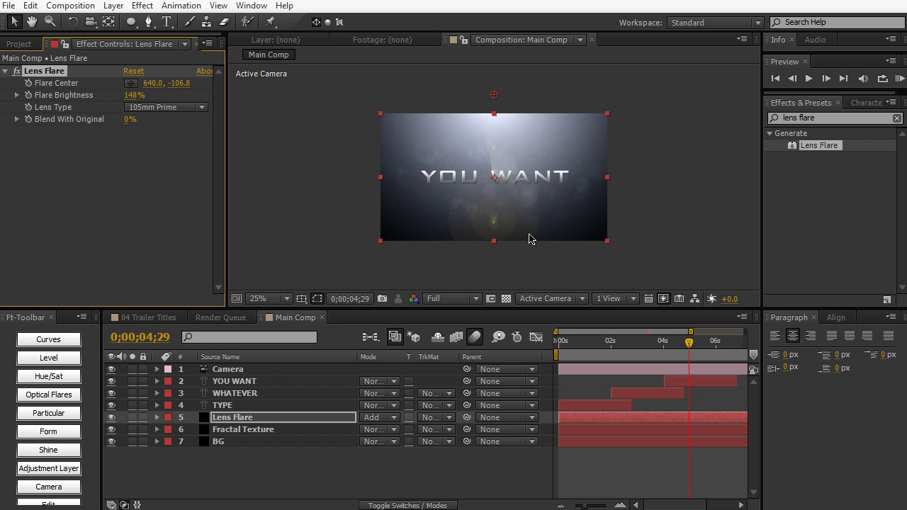
scroll(461, 227, up, 2)
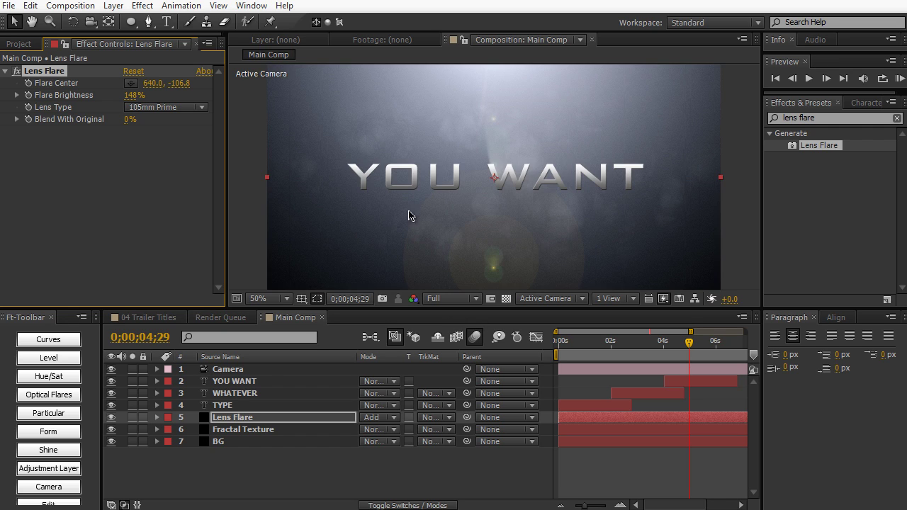
scroll(469, 197, down, 2)
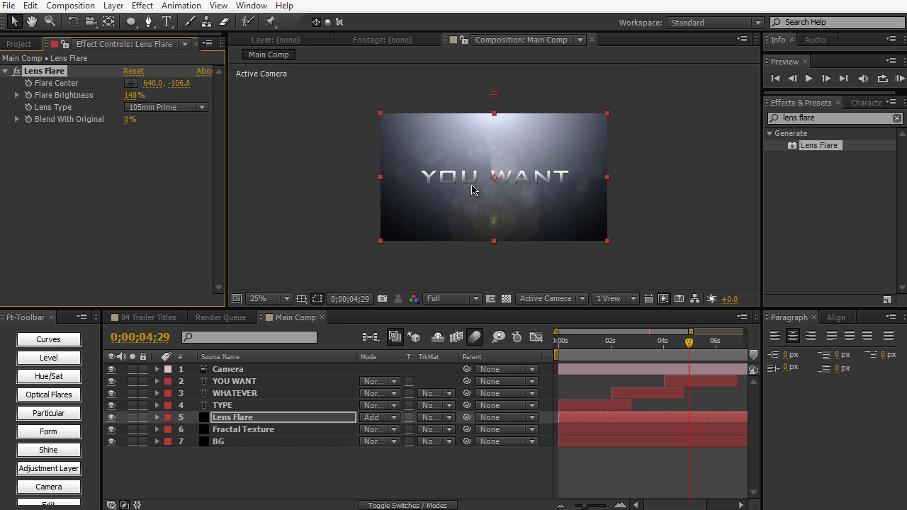
- Draw an elliptical mask over the upper half of the frame on the Lens Flare layer and feather it about 436 pixels
drag(132, 26, 152, 47)
drag(360, 84, 653, 183)
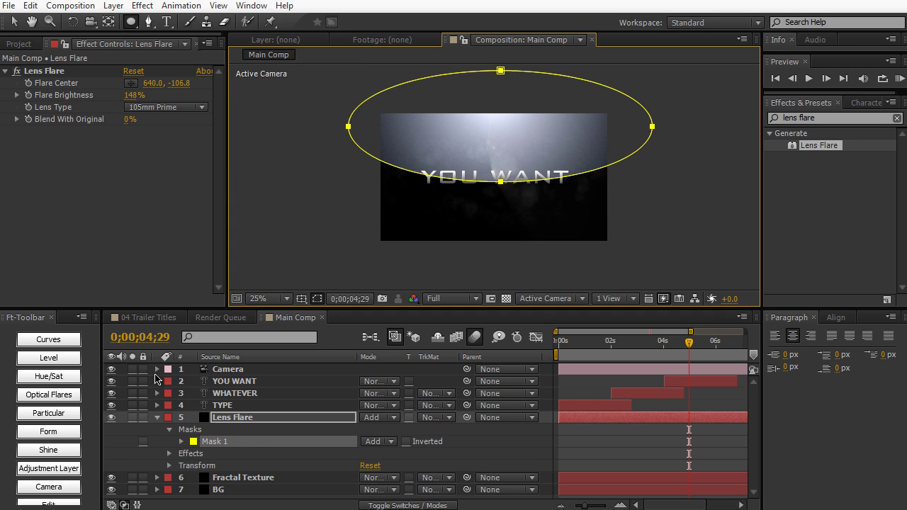
key(f)
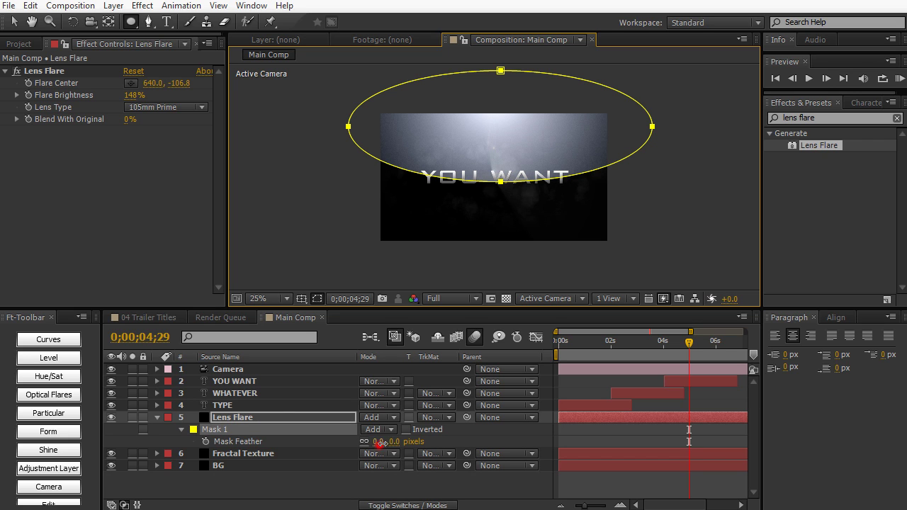
drag(376, 443, 426, 443)
- Lower the flare mask's bottom point, raise its side points, set its feather to 457 pixels, and check it against the WHATEVER title
key(v)
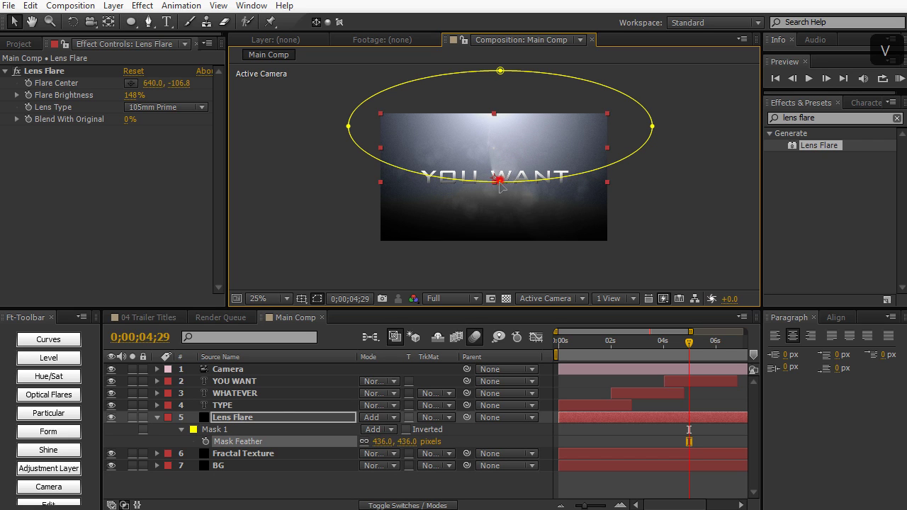
click(500, 182)
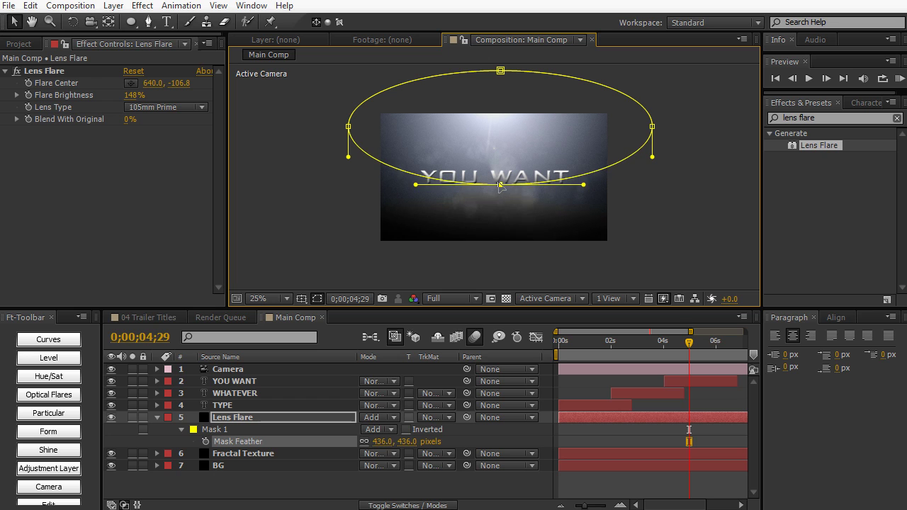
drag(500, 186, 499, 194)
click(384, 155)
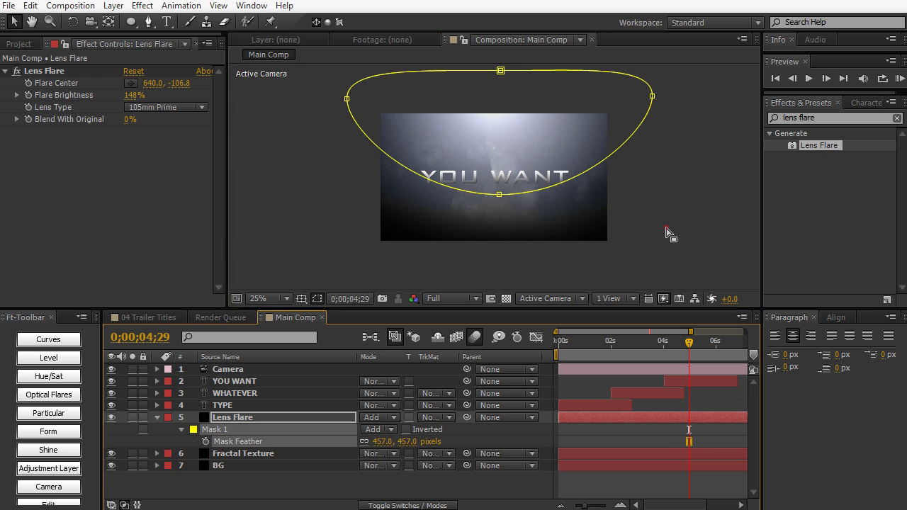
key(v)
click(667, 205)
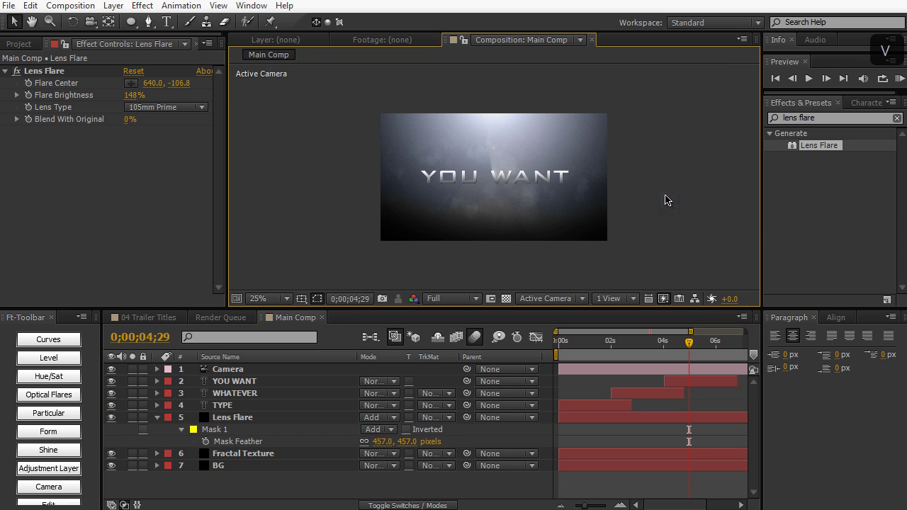
key(period)
click(664, 342)
drag(635, 353, 658, 356)
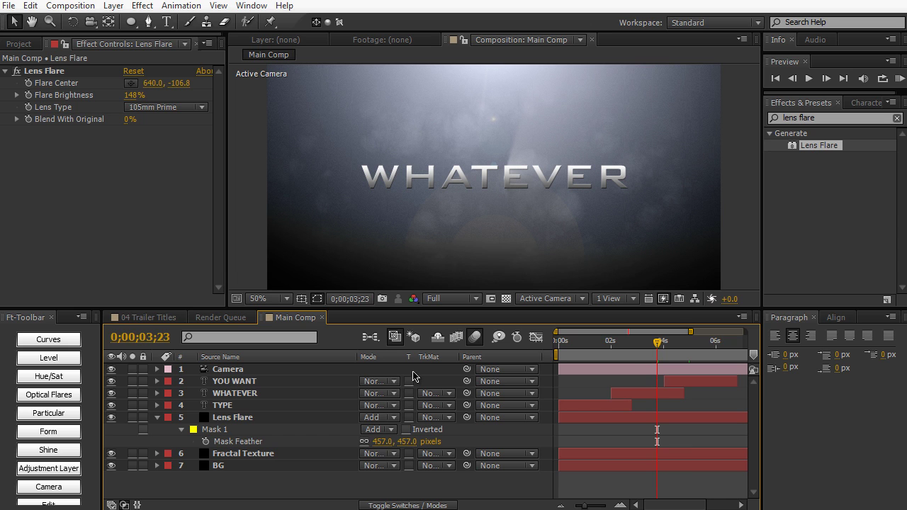
- Add a Drop Shadow layer style to the TYPE layer and reveal its settings
double_click(297, 407)
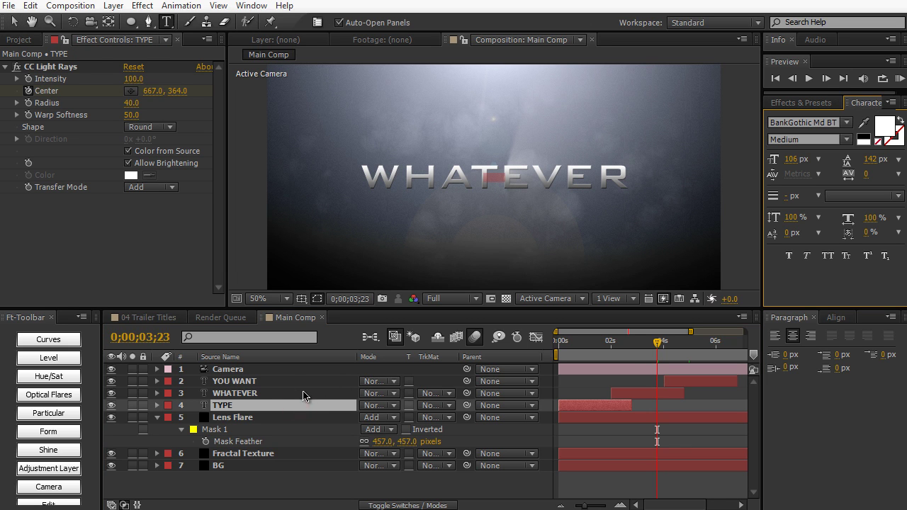
click(113, 6)
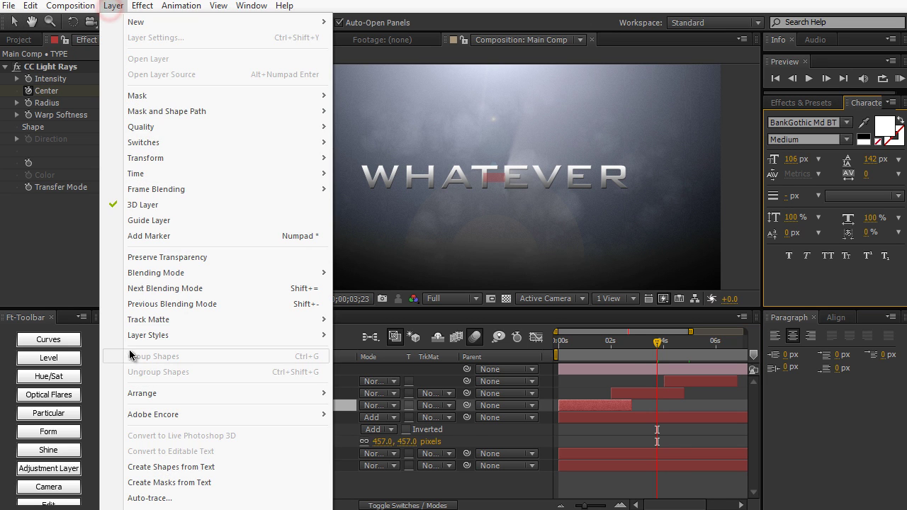
mouse_move(235, 337)
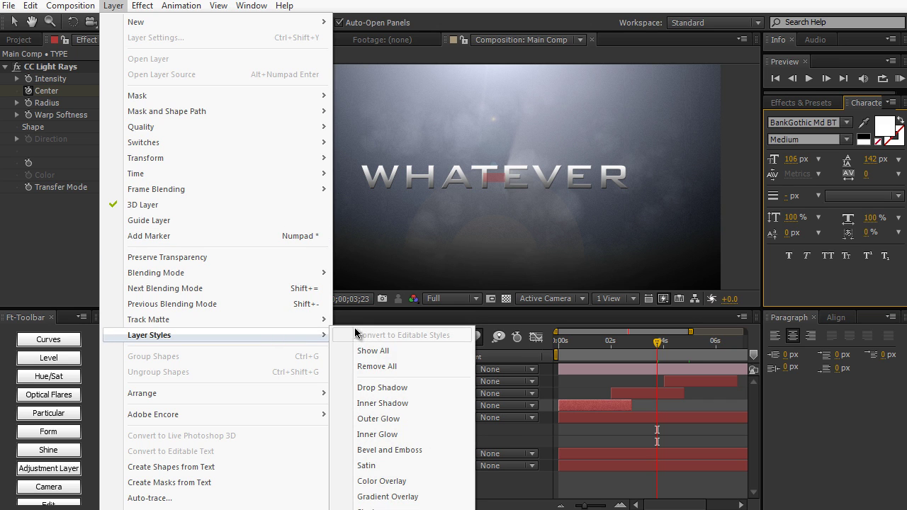
click(383, 387)
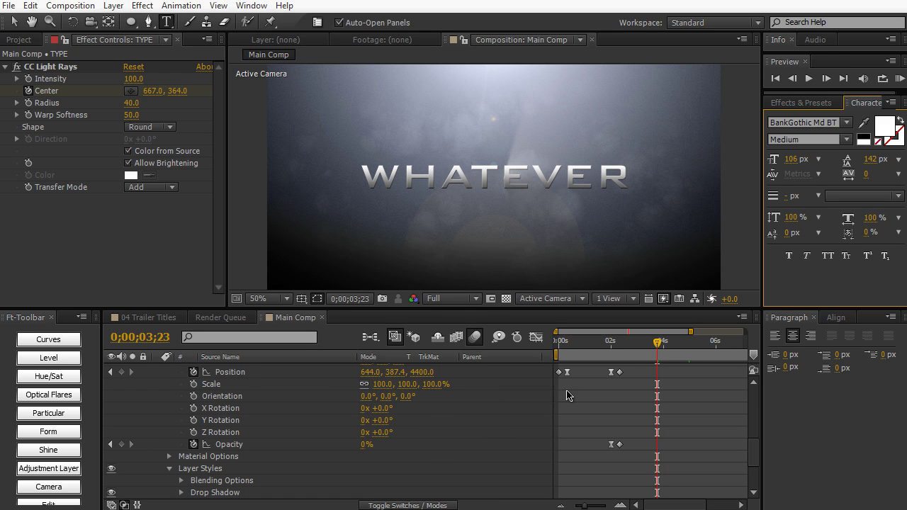
scroll(567, 395, down, 3)
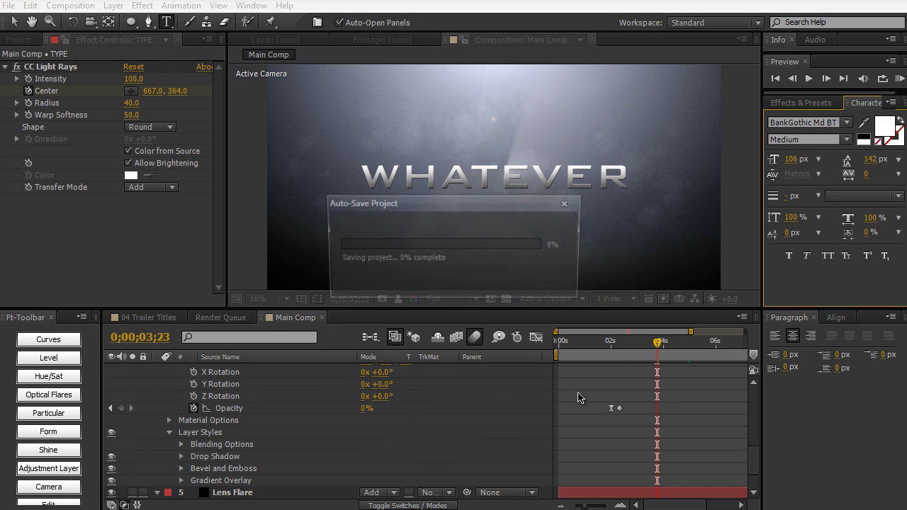
click(181, 457)
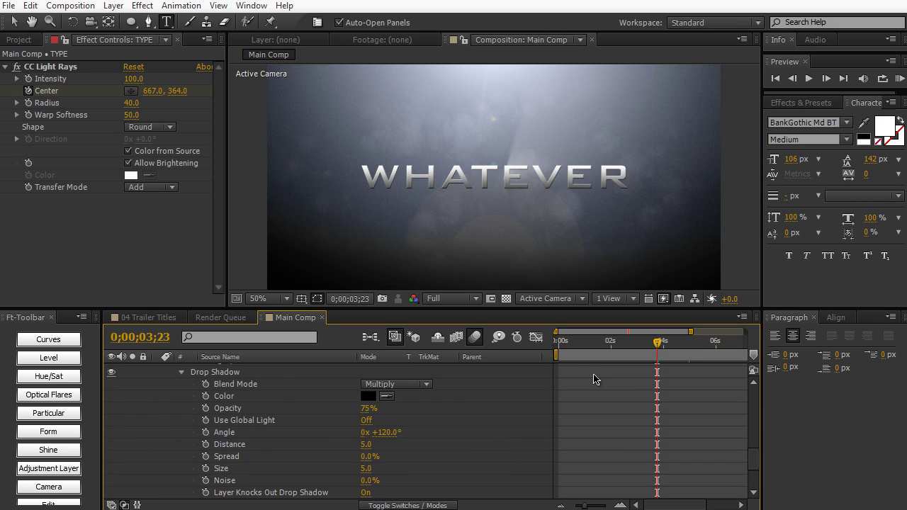
- With TYPE showing at 0;00;01;06, set its drop shadow Angle to 120°, Distance to 3 and Size to 22
scroll(638, 411, up, 10)
drag(631, 351, 590, 359)
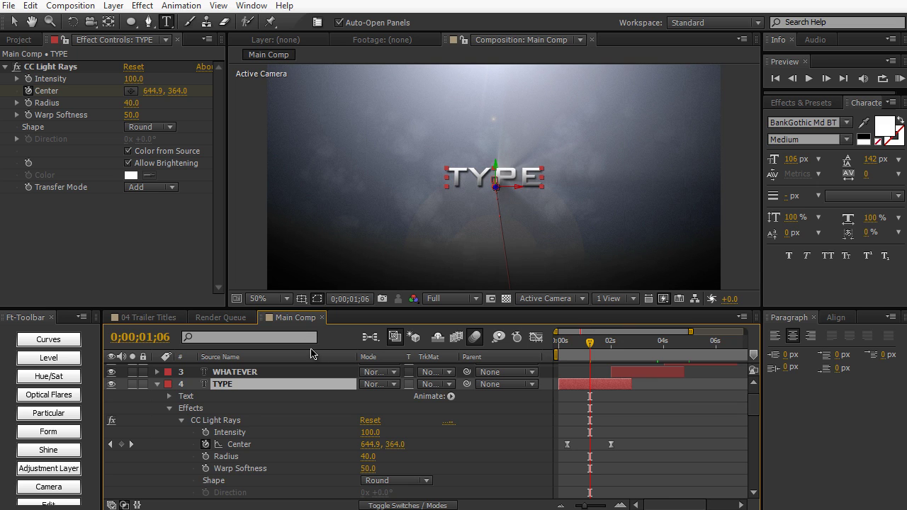
scroll(319, 423, down, 3)
scroll(385, 439, up, 2)
scroll(406, 439, down, 10)
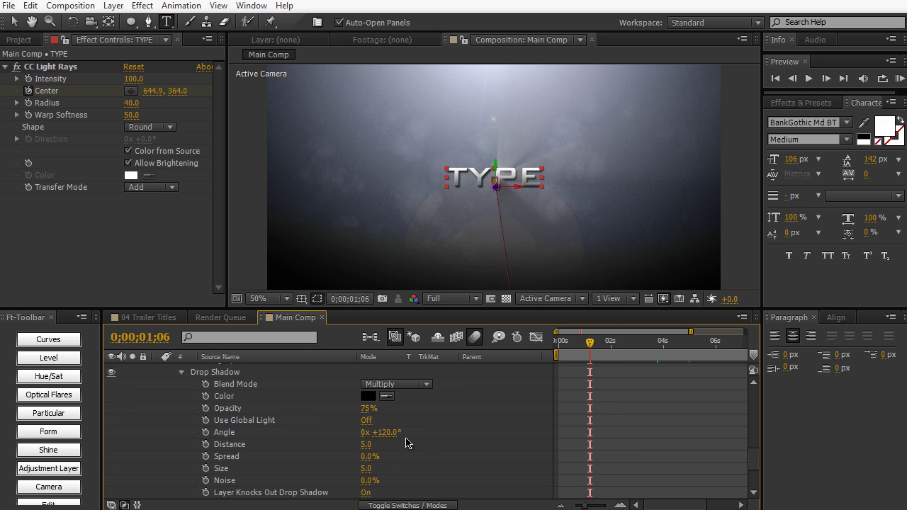
mouse_move(385, 433)
mouse_down()
mouse_move(407, 427)
mouse_move(388, 428)
mouse_up()
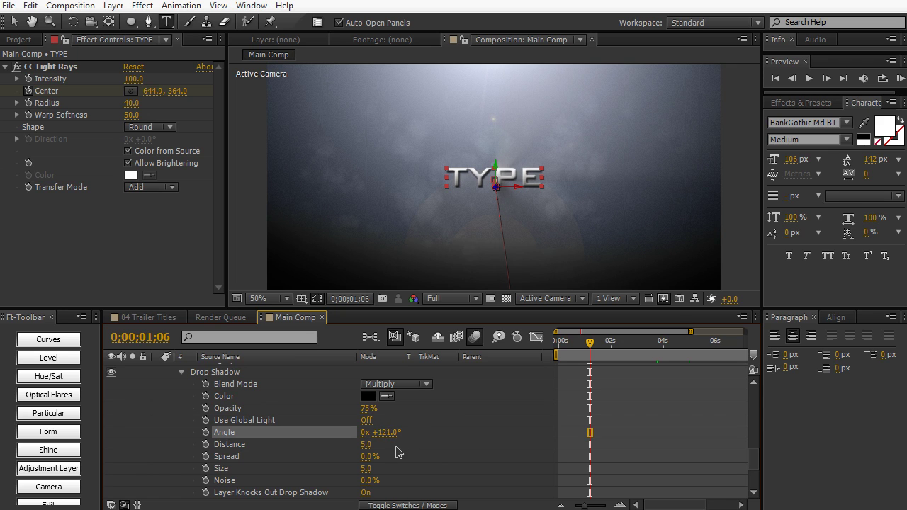
click(383, 433)
text(120)
key(KP_Enter)
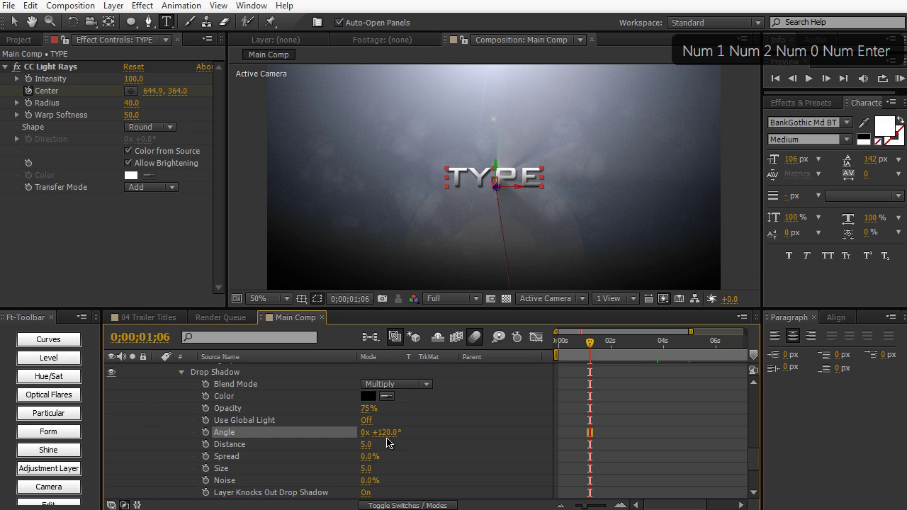
mouse_move(366, 444)
mouse_down()
mouse_move(377, 442)
mouse_move(364, 443)
mouse_up()
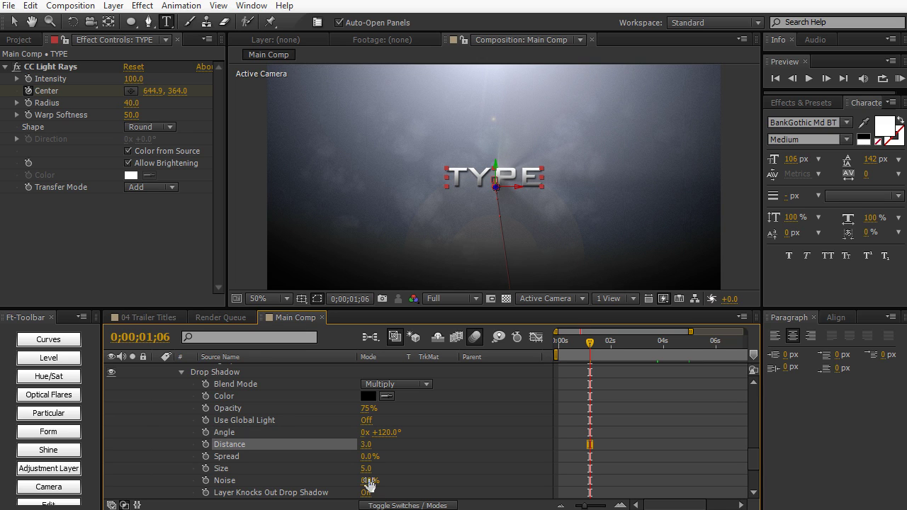
drag(364, 469, 371, 469)
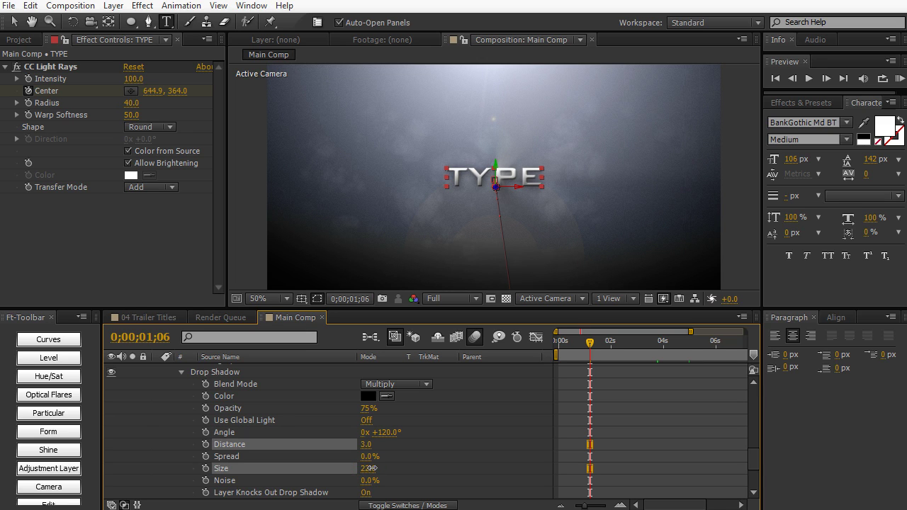
- Set the Opacity of the TYPE layer's drop shadow to 40%
drag(369, 408, 340, 414)
drag(347, 413, 346, 413)
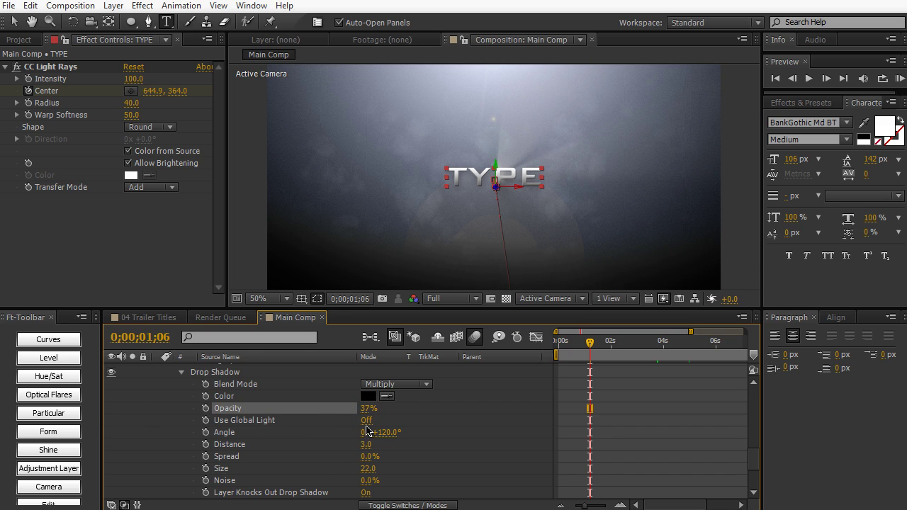
click(368, 410)
text(40)
key(KP_Enter)
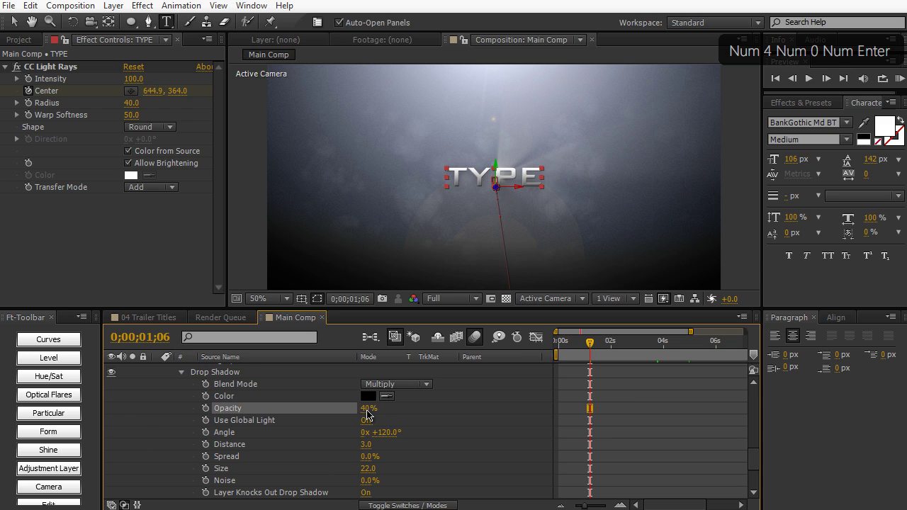
- Copy TYPE's Drop Shadow style onto the WHATEVER and YOU WANT layers, and preview the titles at 0;00;01;15
scroll(314, 409, up, 2)
click(227, 445)
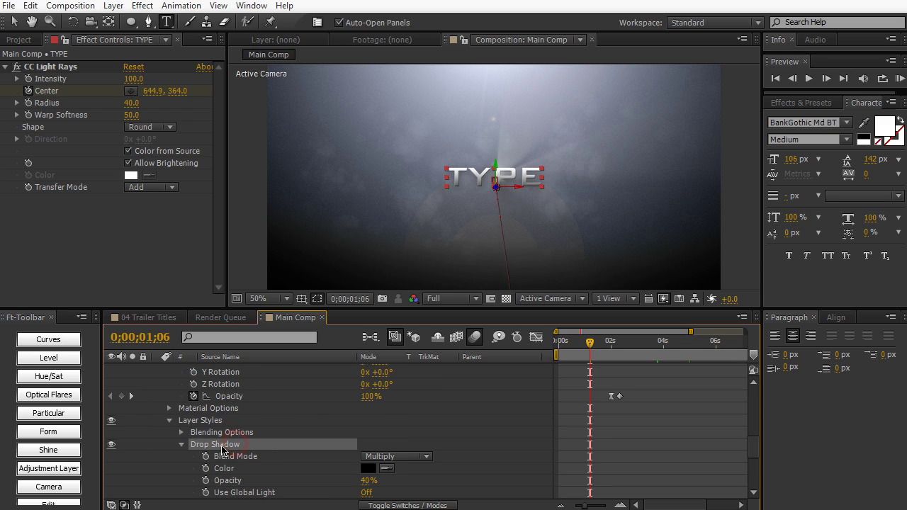
key(ctrl+c)
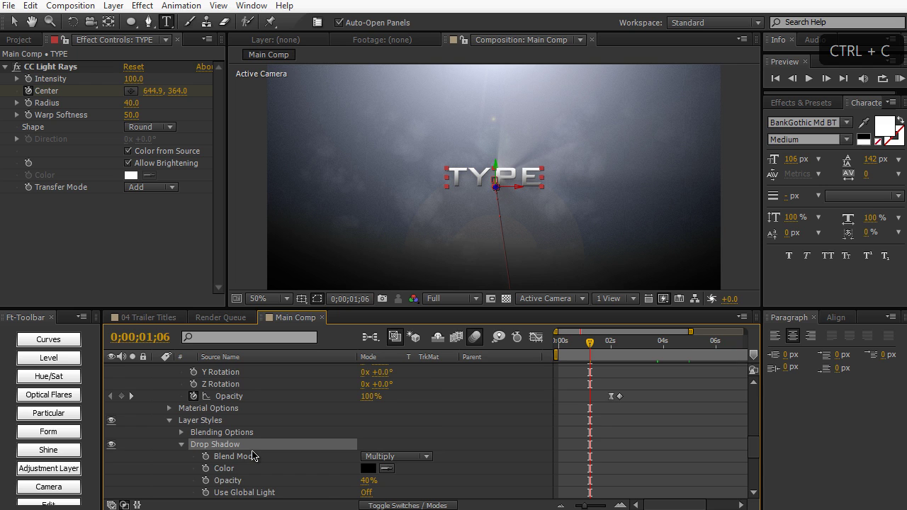
scroll(254, 457, up, 8)
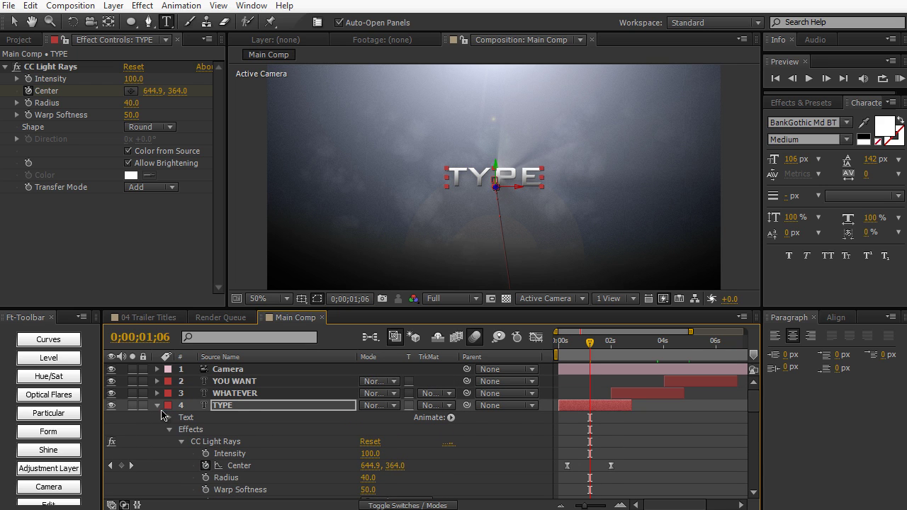
click(158, 406)
click(238, 389)
key(ctrl+v)
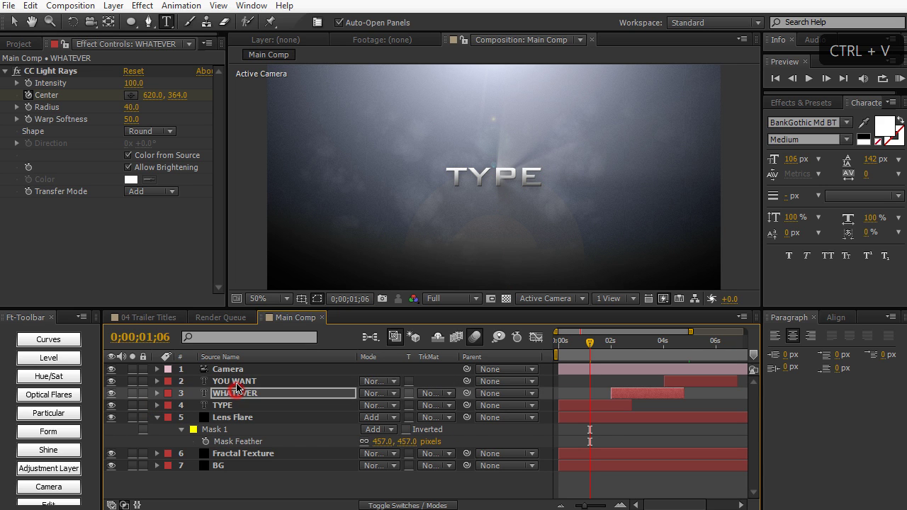
click(234, 381)
drag(607, 366, 597, 347)
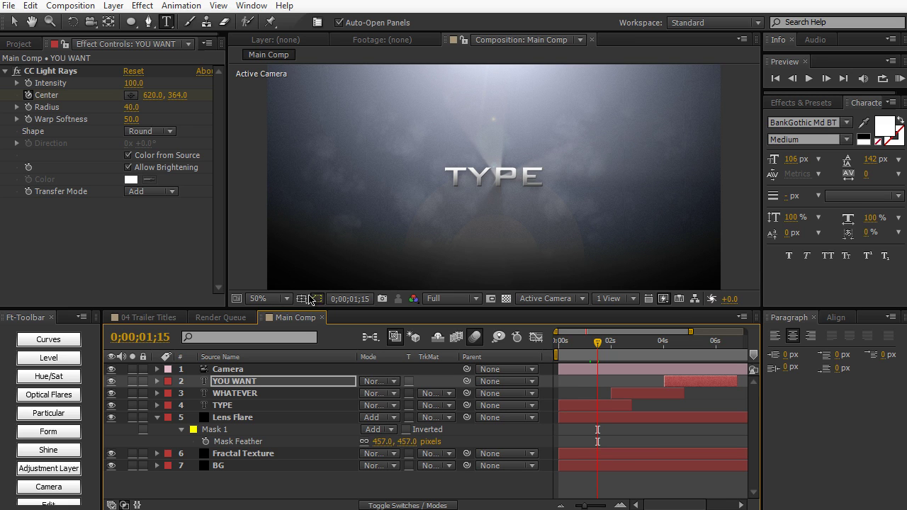
- Examine the letterboxing in the 04 Trailer Titles composition, and fit the Main Comp preview to an enlarged viewer
click(136, 318)
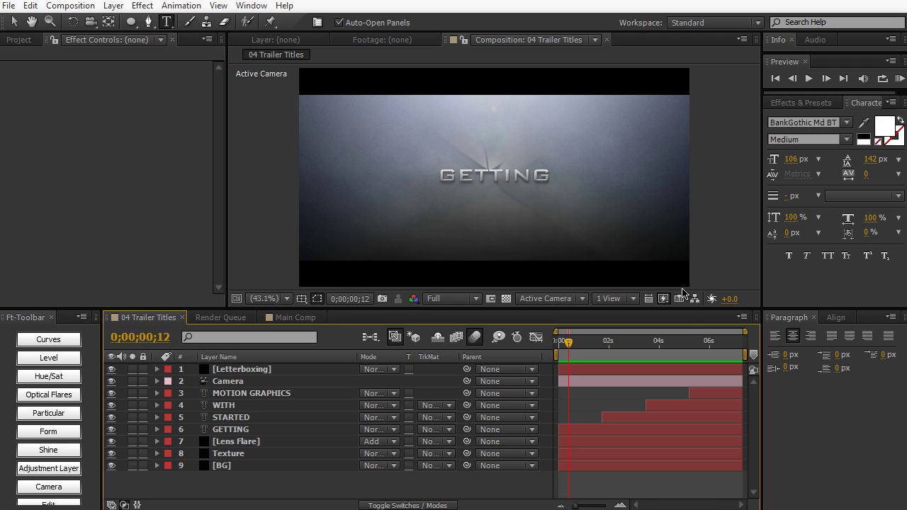
click(314, 321)
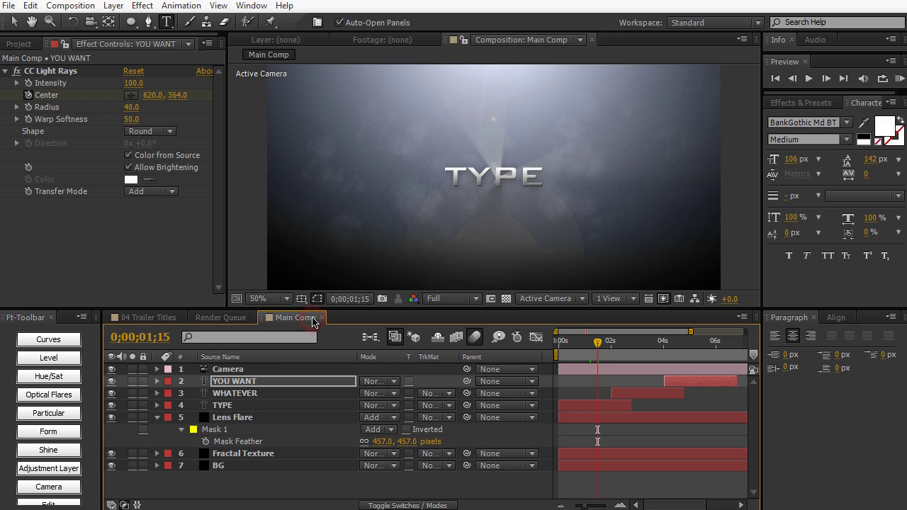
drag(329, 307, 329, 328)
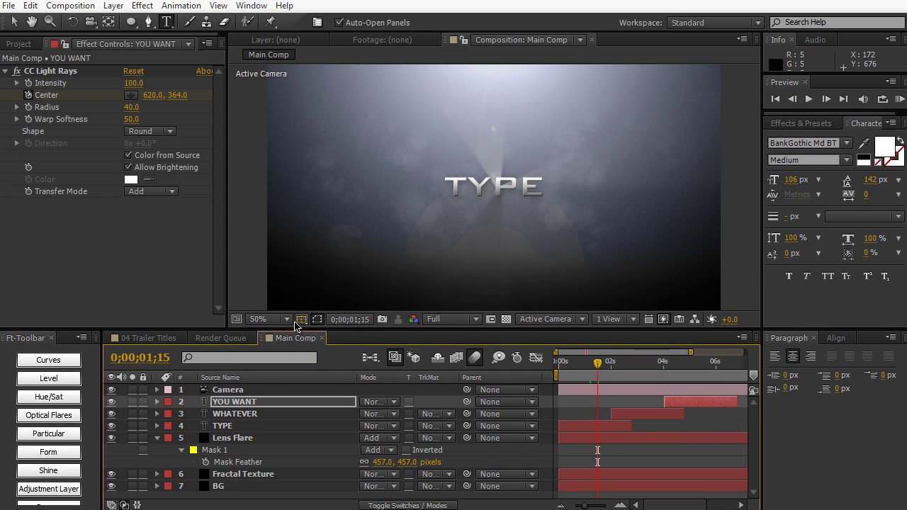
click(288, 318)
click(291, 338)
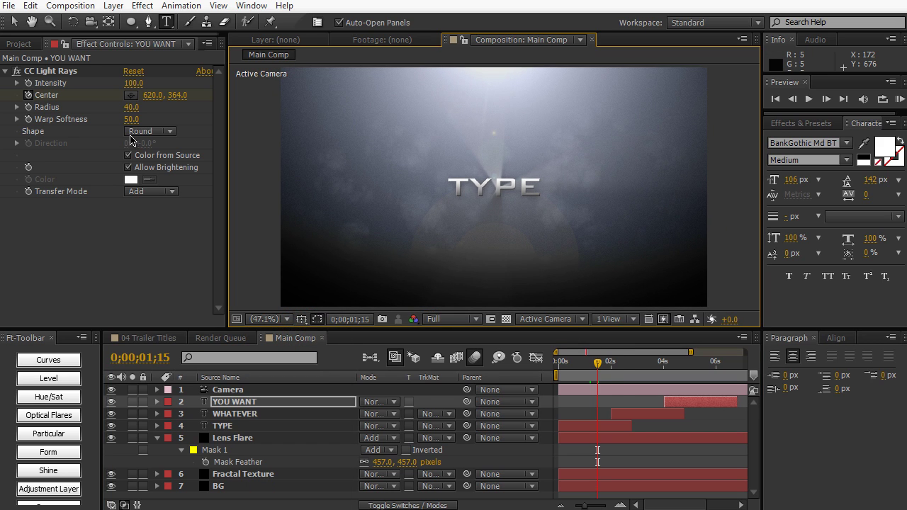
- Create a black 1280 × 720 px solid named Letterboxing as the top layer of Main Comp
key(ctrl+y)
text(Letterboxing)
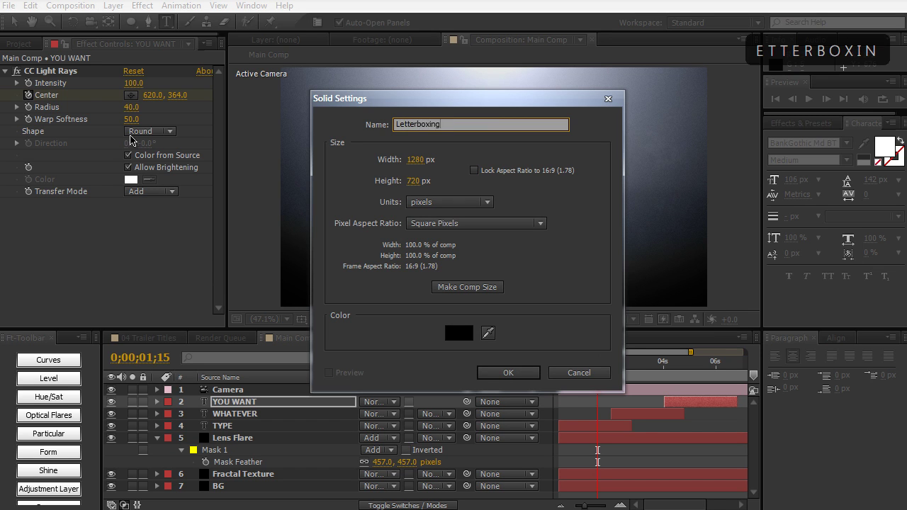
key(Return)
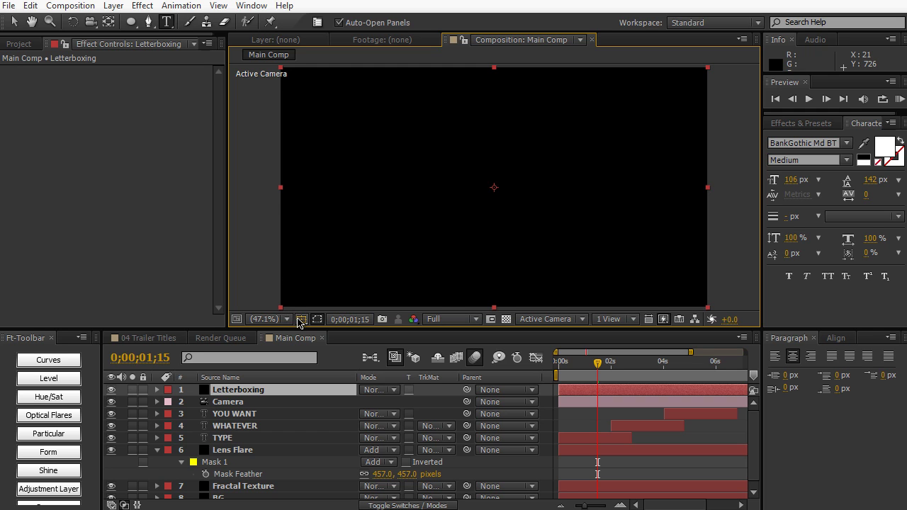
- Show the title/action-safe guides and mask the Letterboxing solid with a full-width rectangle just inside the title-safe height, set to Subtract
click(301, 320)
click(307, 339)
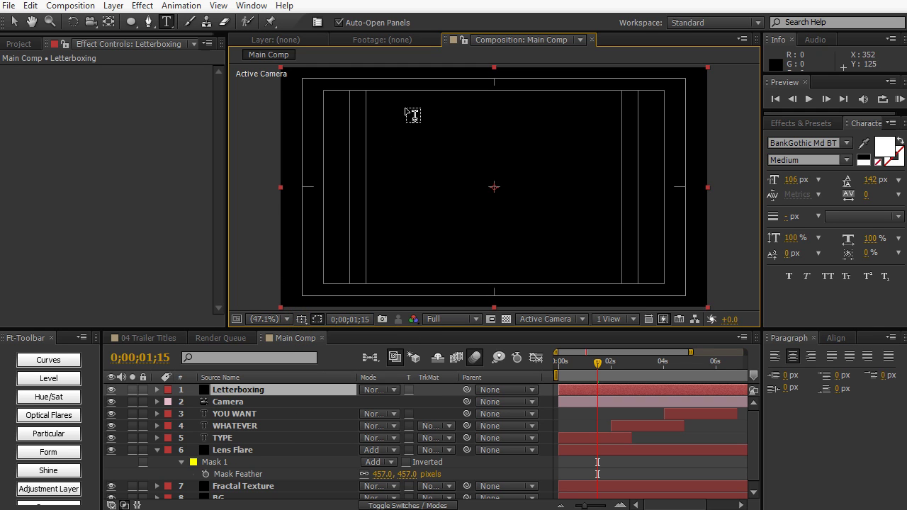
click(131, 23)
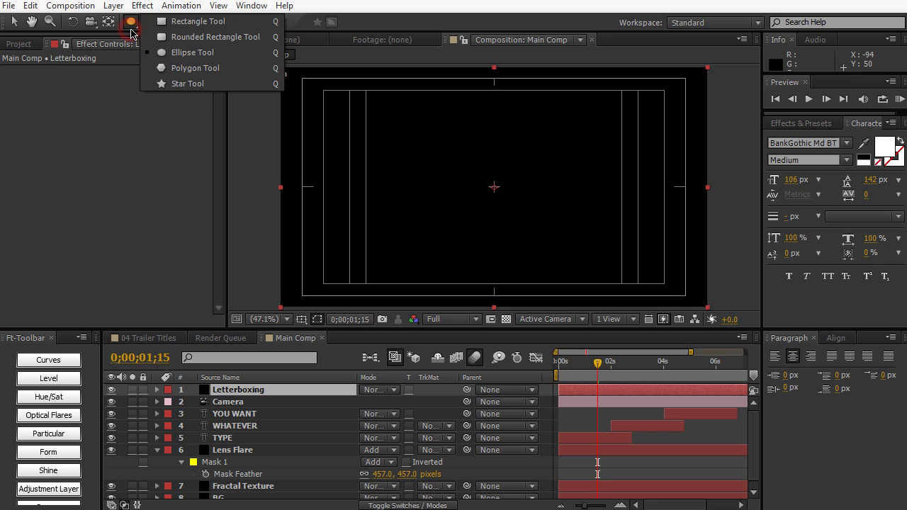
click(183, 22)
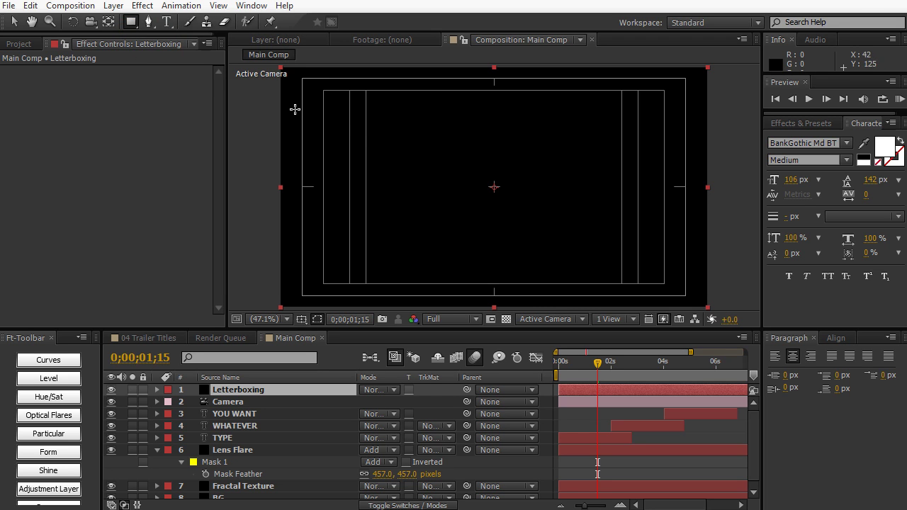
mouse_move(271, 98)
mouse_down()
mouse_move(624, 221)
mouse_move(716, 274)
mouse_up()
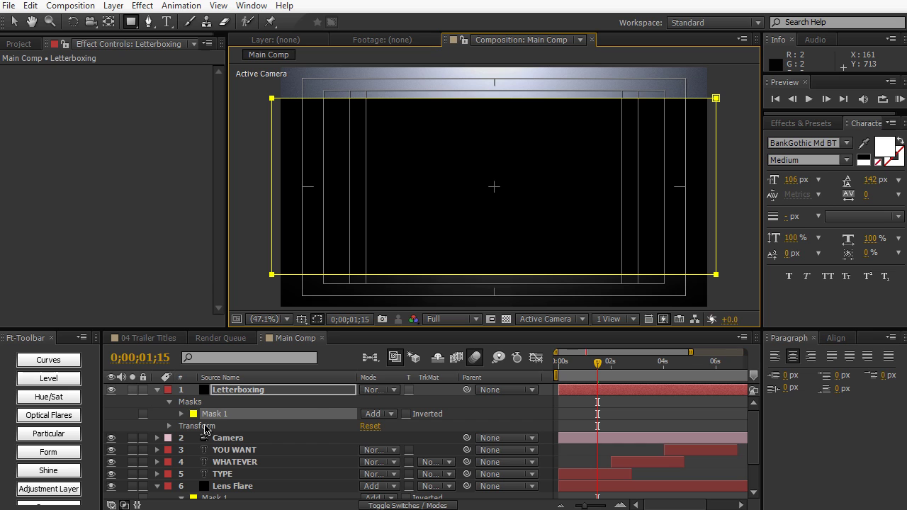
click(376, 416)
click(401, 460)
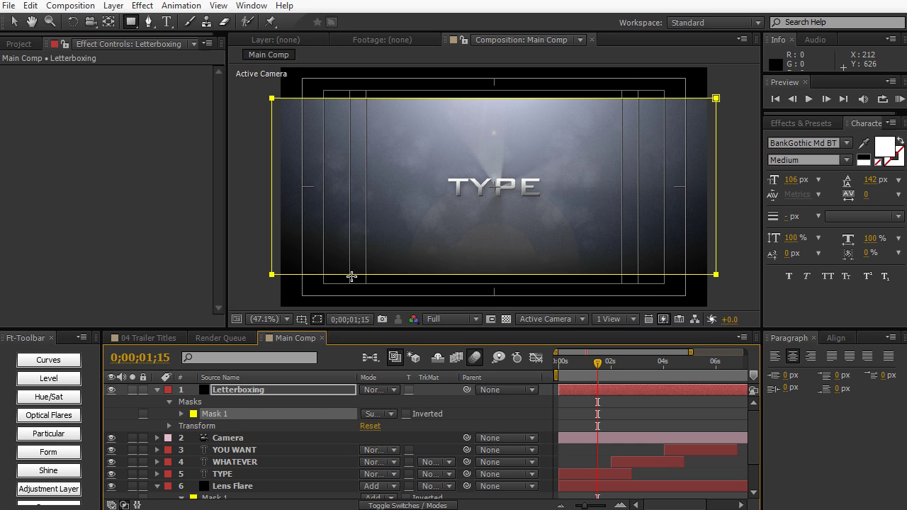
- Hide the title/action-safe guides, deselect the mask, and collapse the Letterboxing and Lens Flare layers
click(302, 319)
click(308, 336)
click(13, 21)
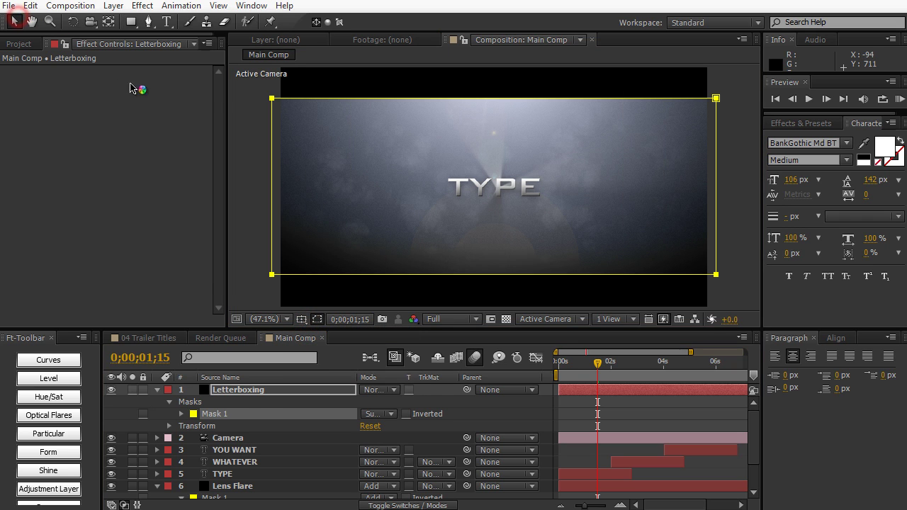
click(241, 122)
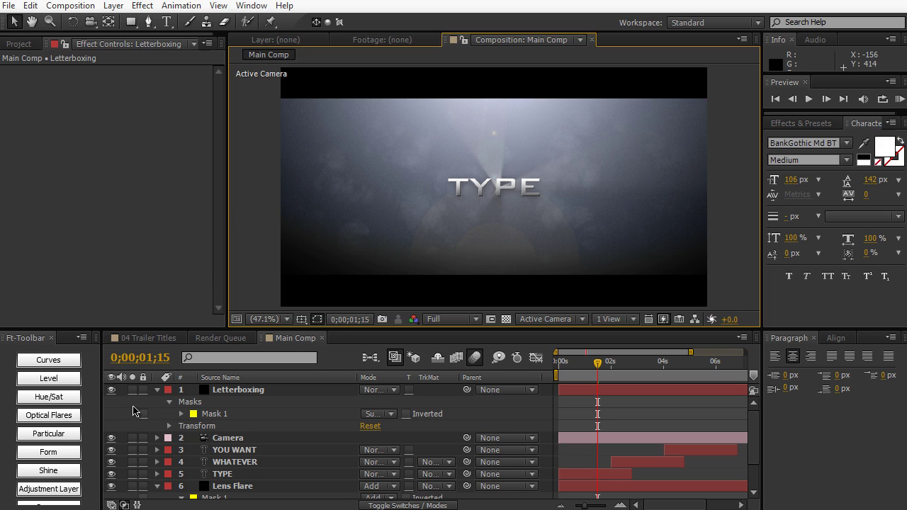
click(158, 390)
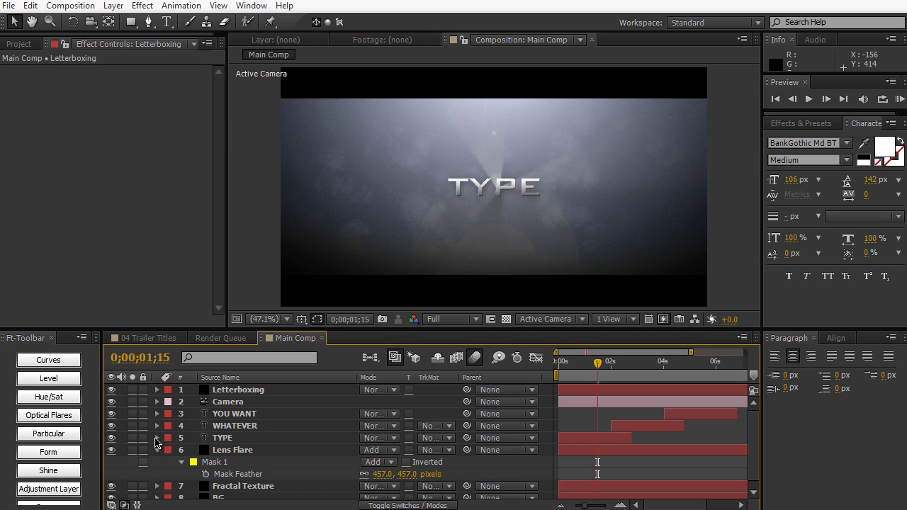
click(156, 450)
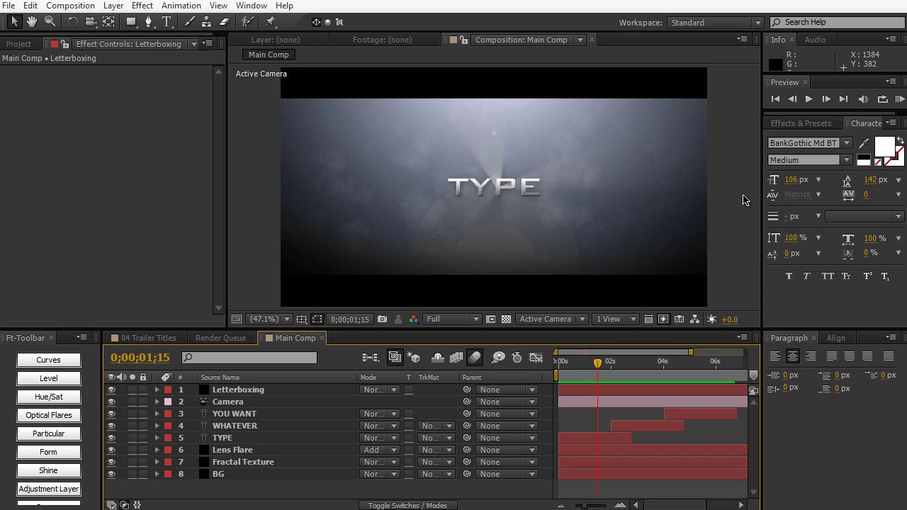
- Search the effects for CC Light Sweep
click(800, 124)
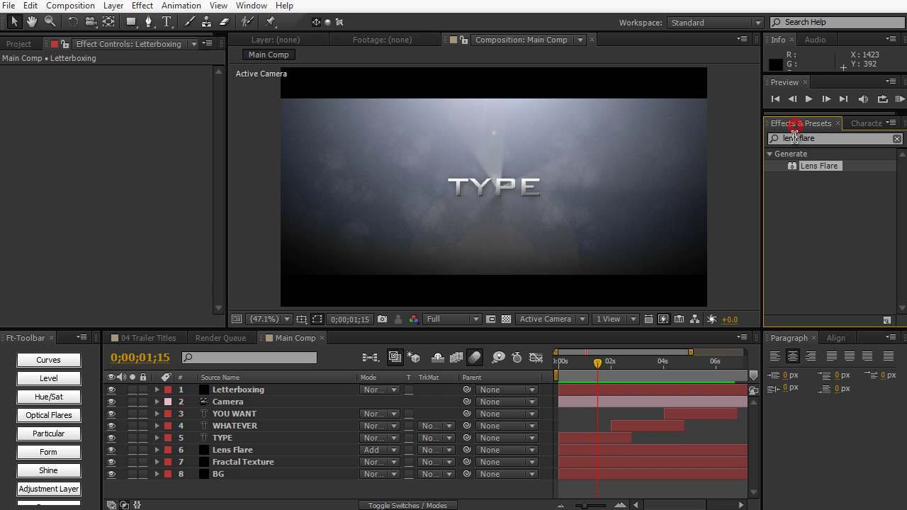
triple_click(822, 138)
text(ligh)
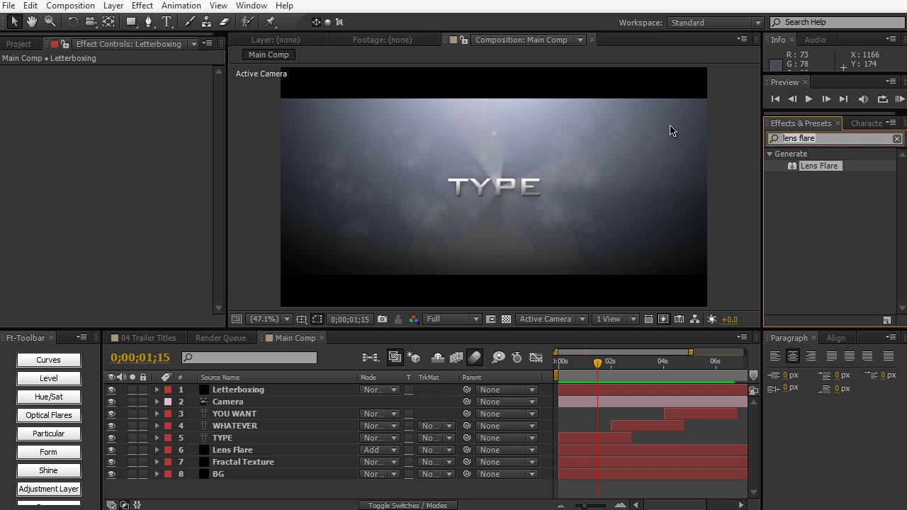
text(t)
key(ctrl+a)
text(cc)
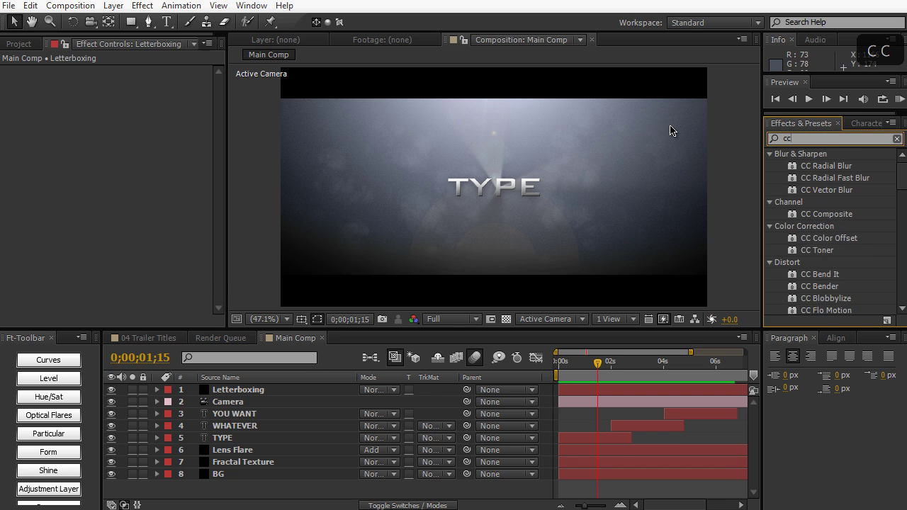
text( light swee)
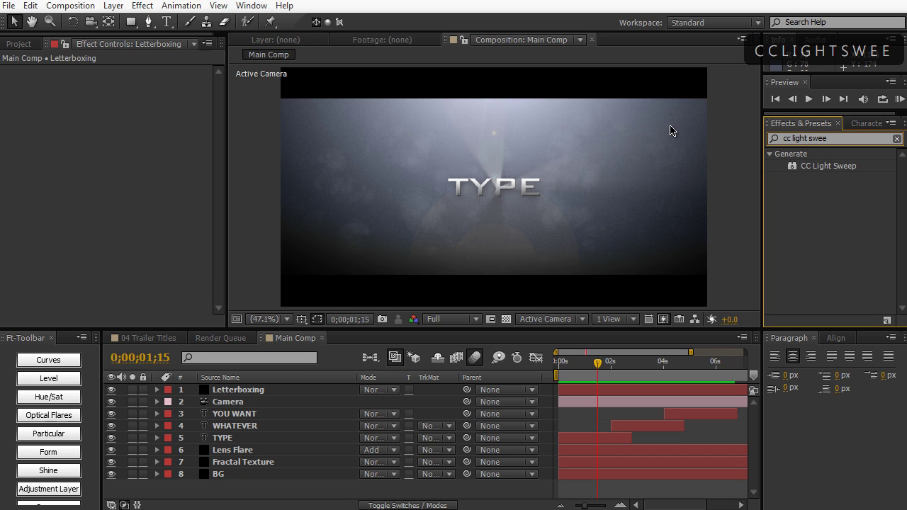